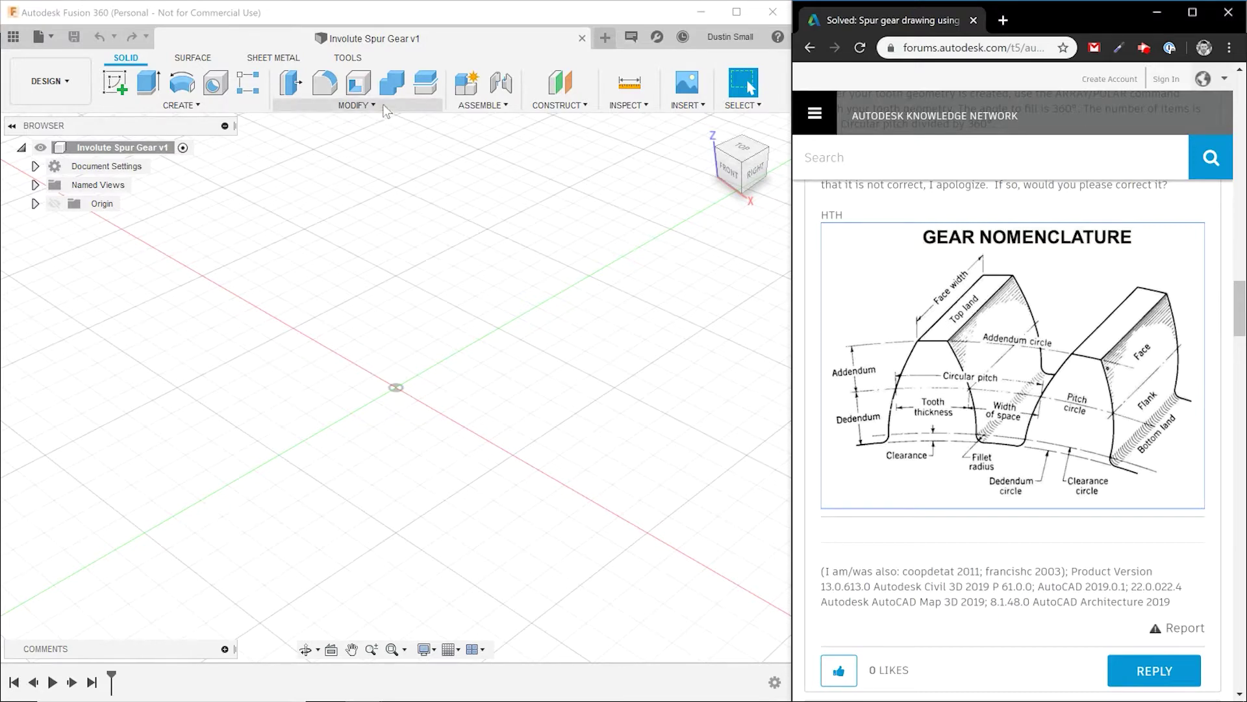
Step: Open the design's parameters and add a user parameter modulus in mm with the expression 2
left_click(356, 104)
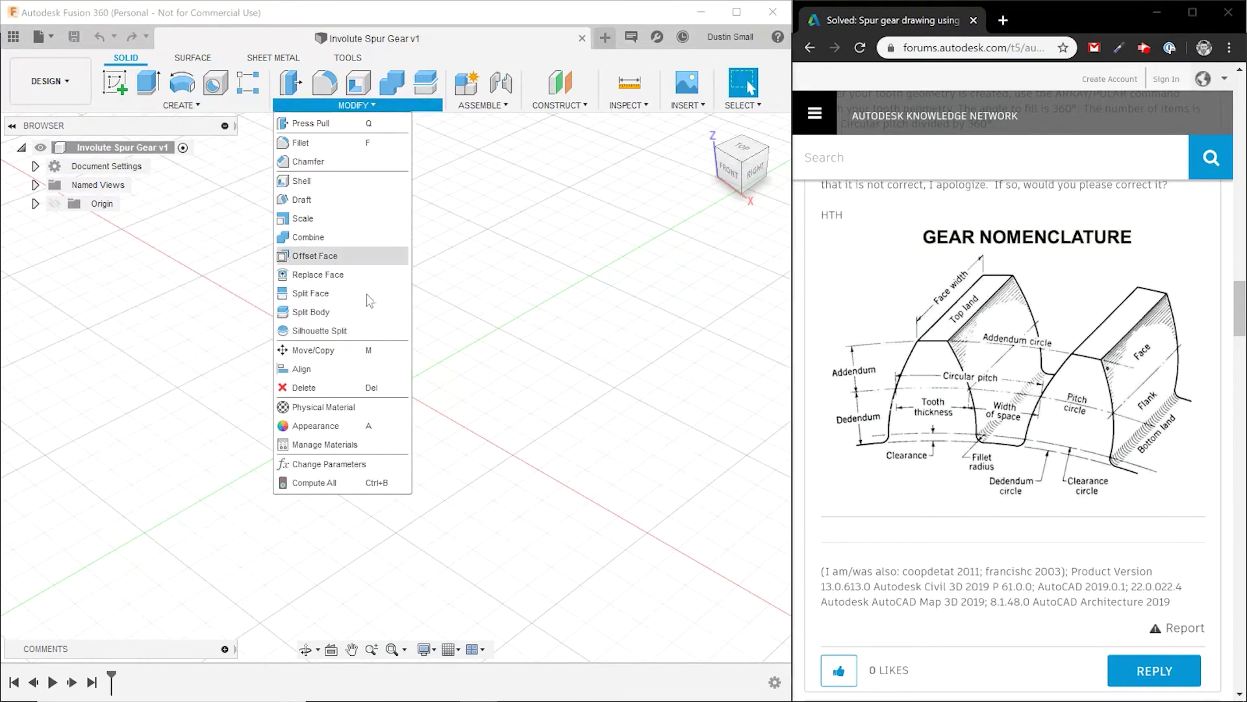
left_click(337, 464)
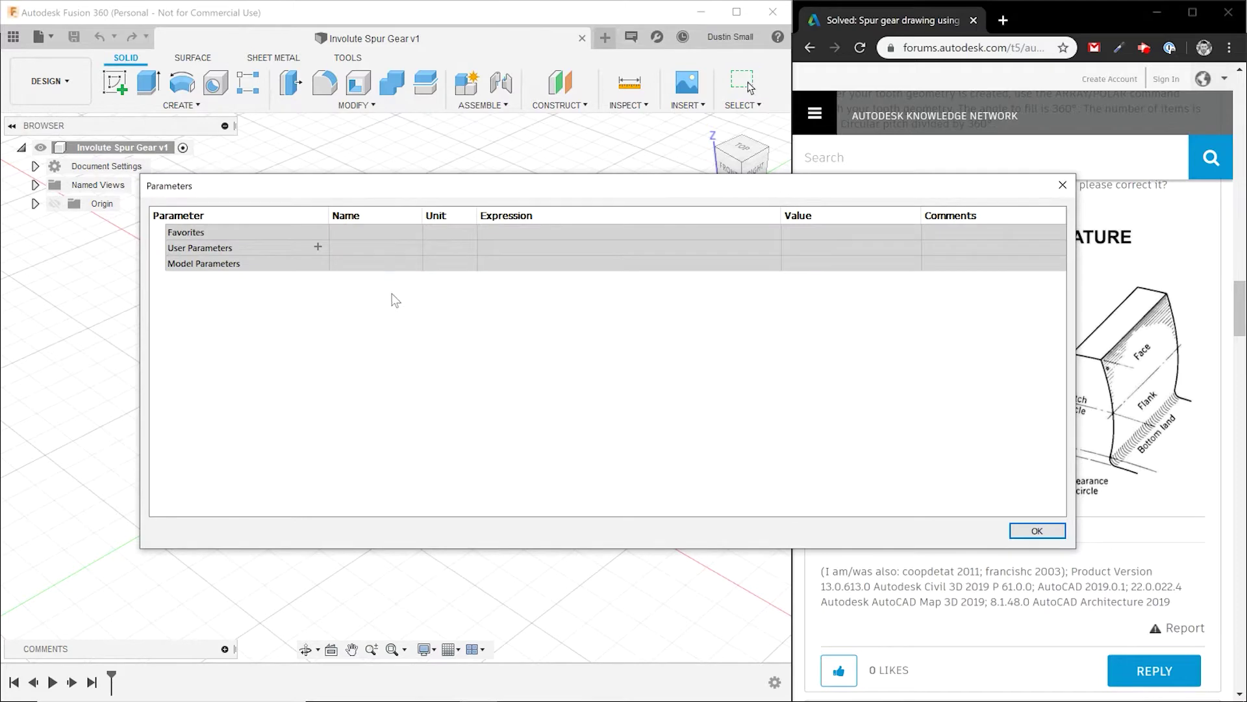
left_click(318, 247)
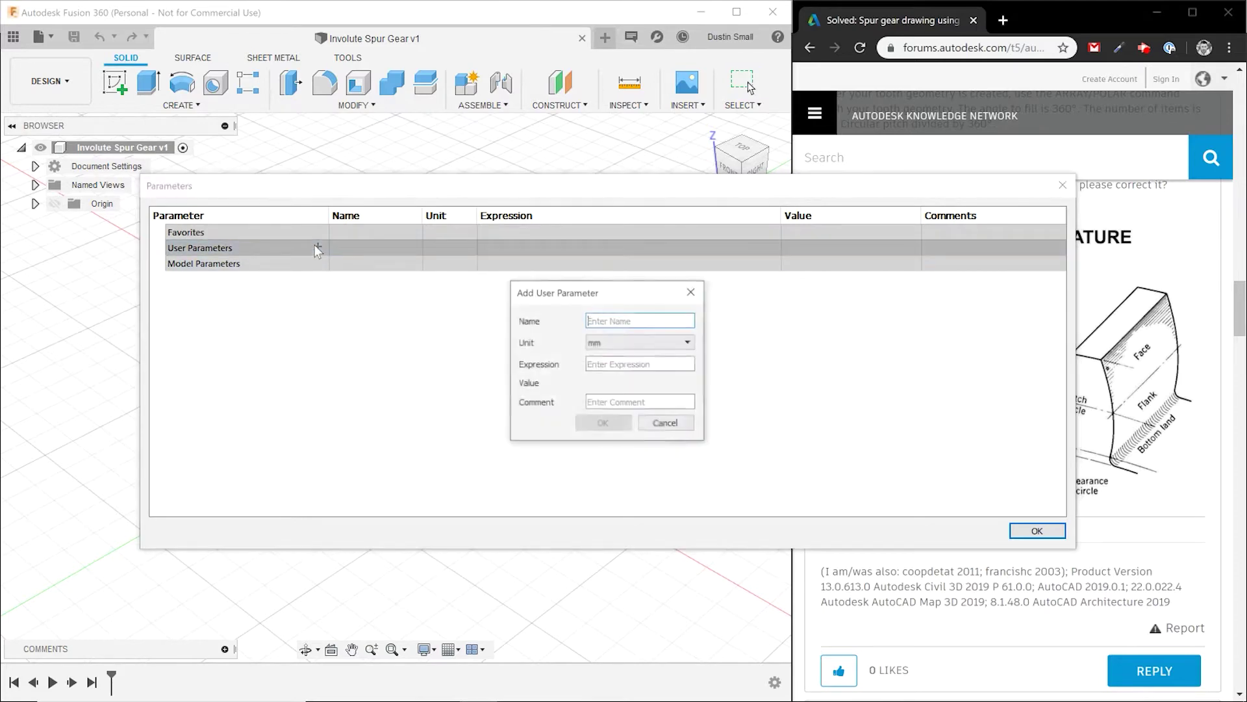
left_click(617, 320)
type("modulus")
left_click(650, 364)
type("2")
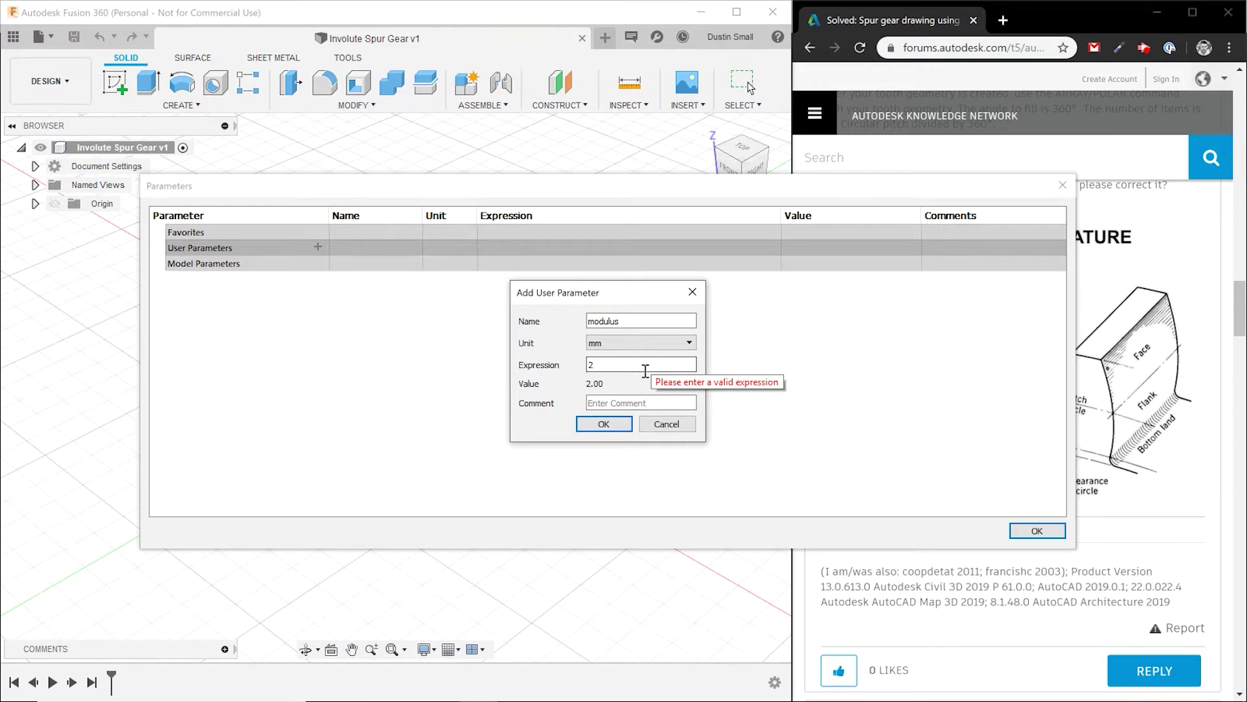
left_click(613, 426)
Step: Add a user parameter numteeth with No Units and the expression 20
left_click(318, 247)
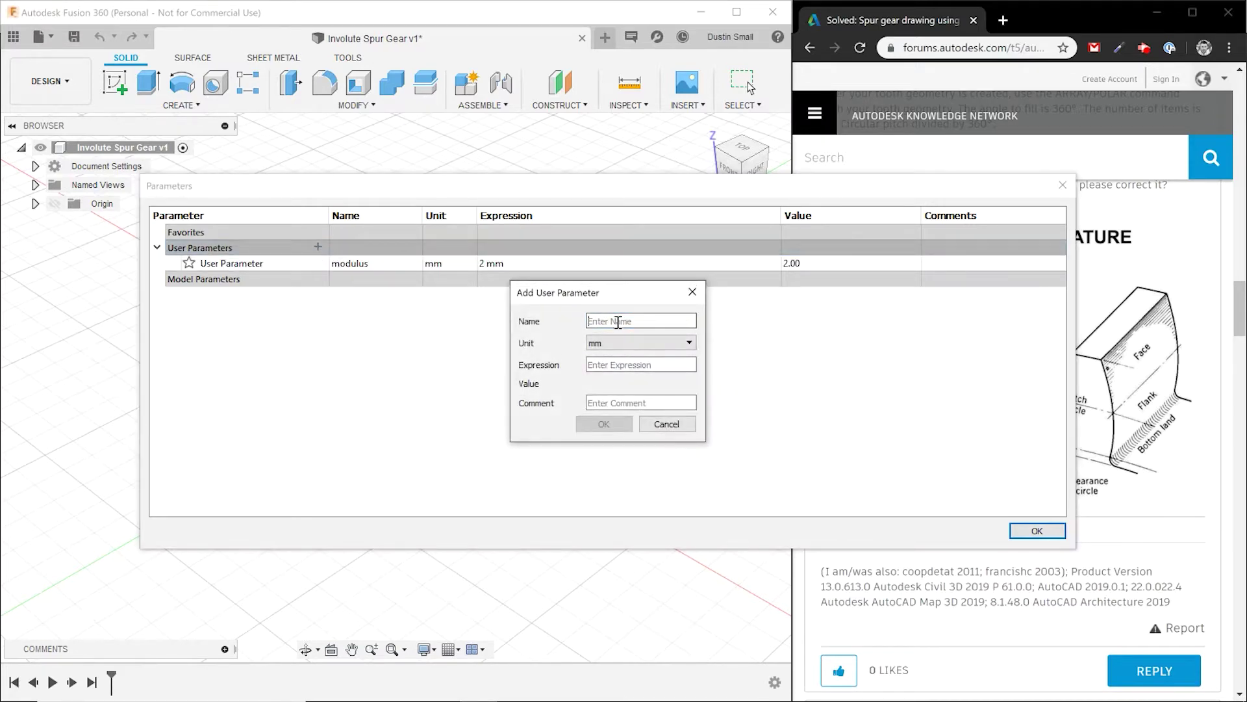
type("numteeth")
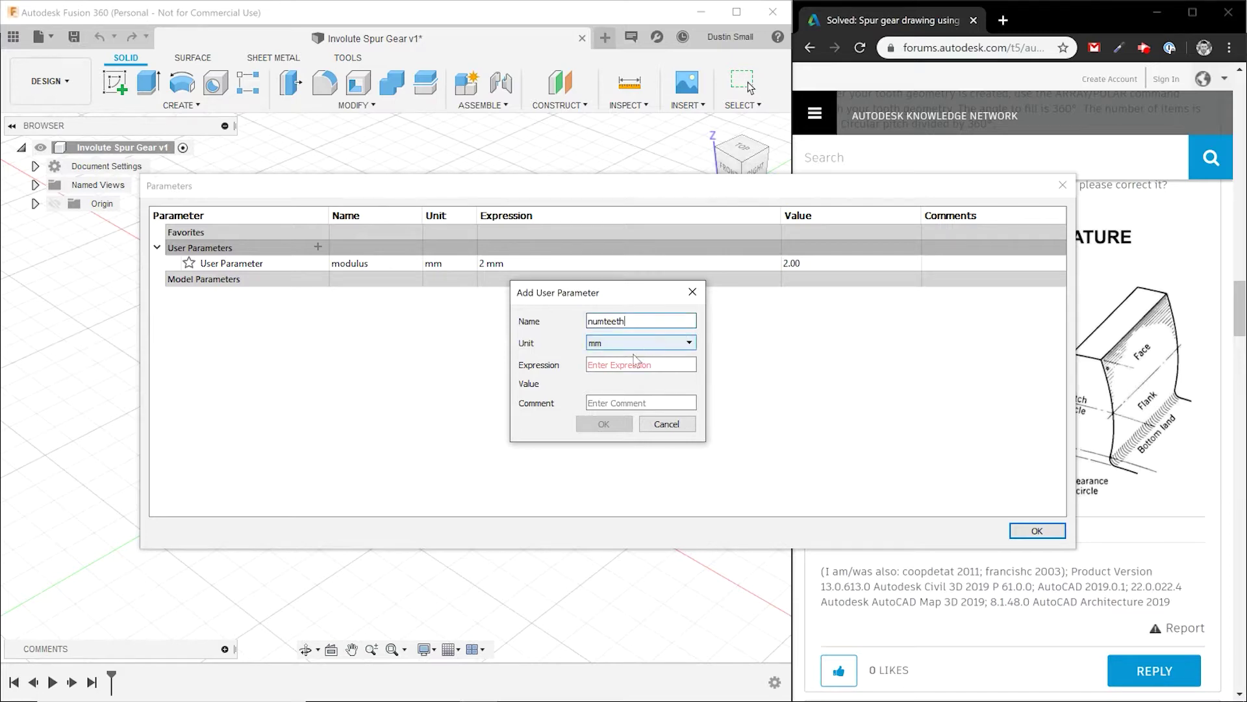
left_click(627, 343)
left_click(628, 357)
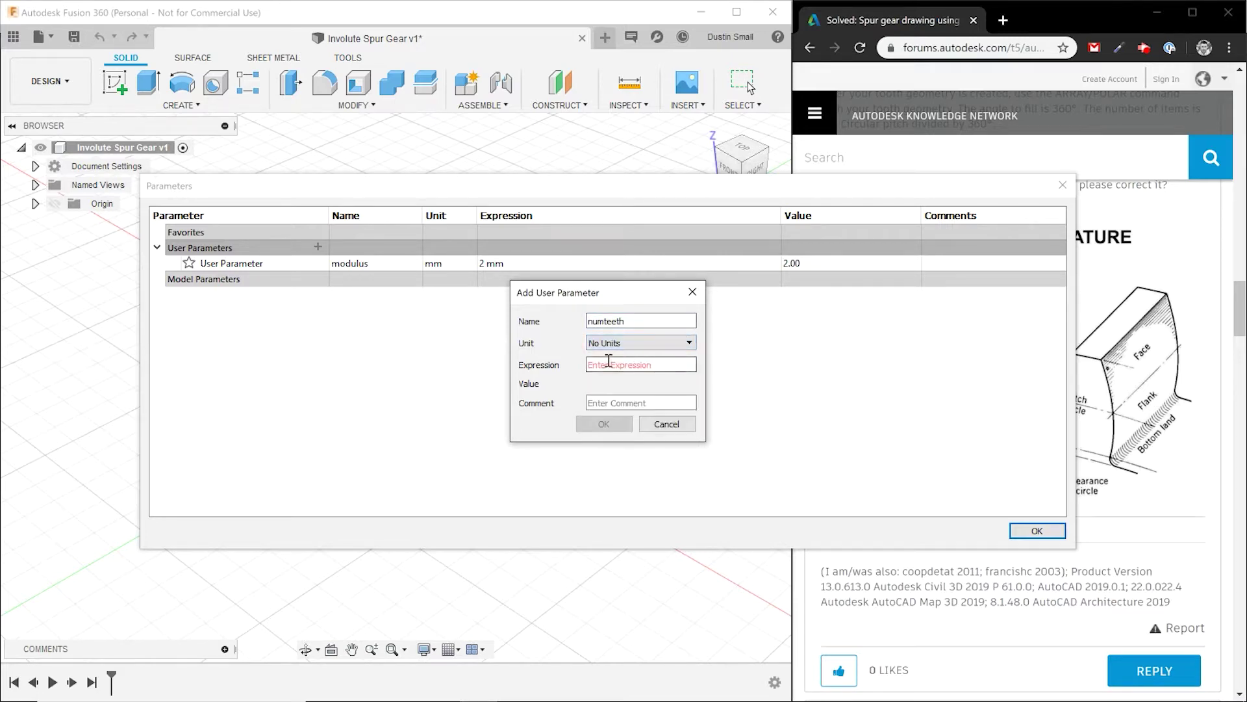
left_click(647, 364)
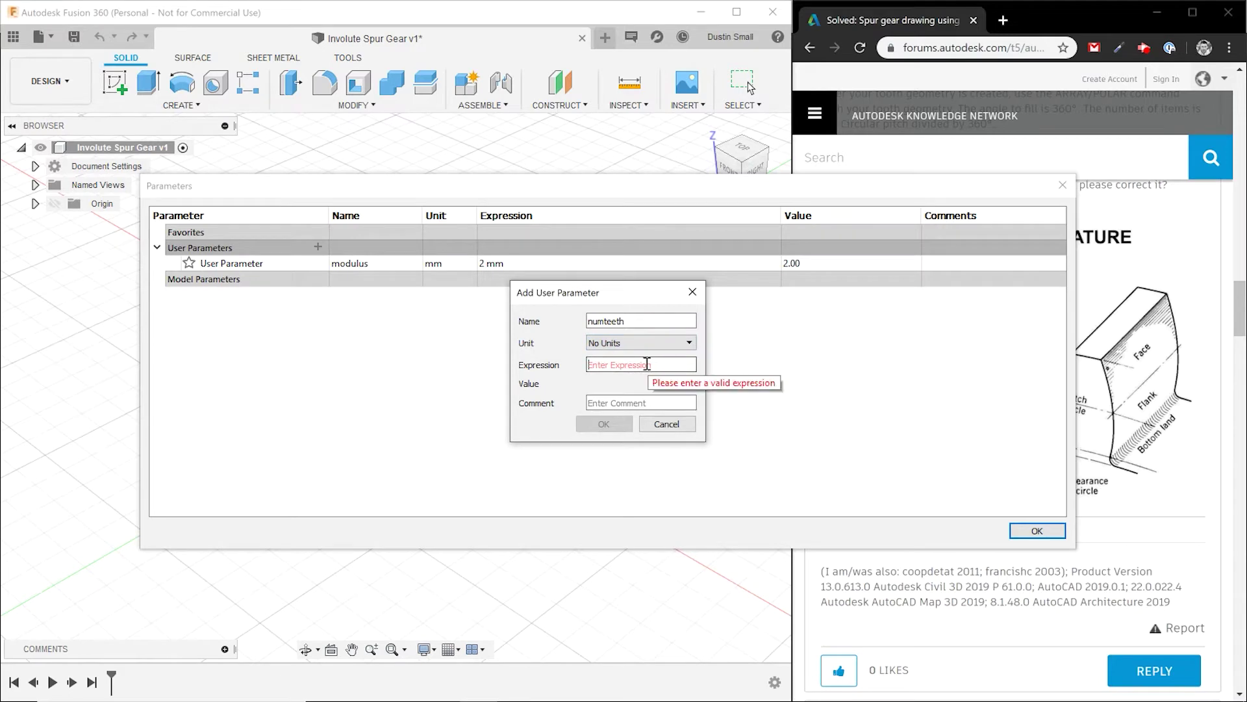
type("20")
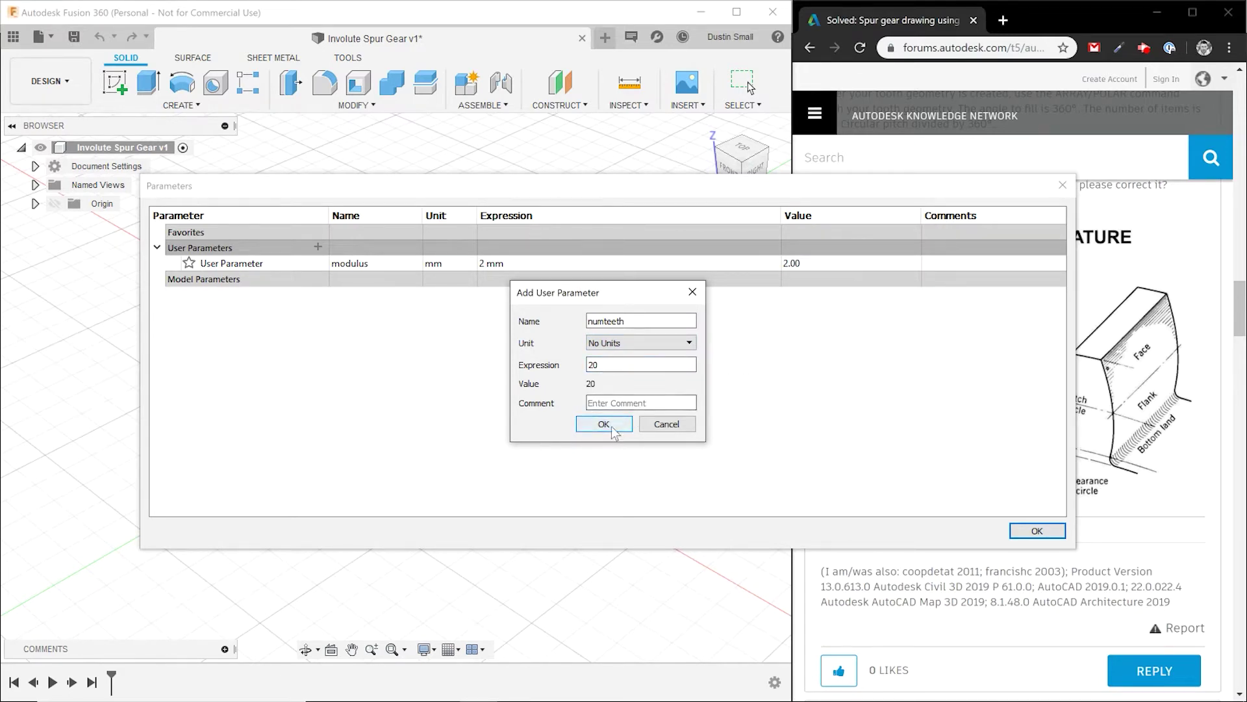
left_click(608, 426)
Step: Add a user parameter pressureangle with the unit deg and the expression 20
left_click(317, 246)
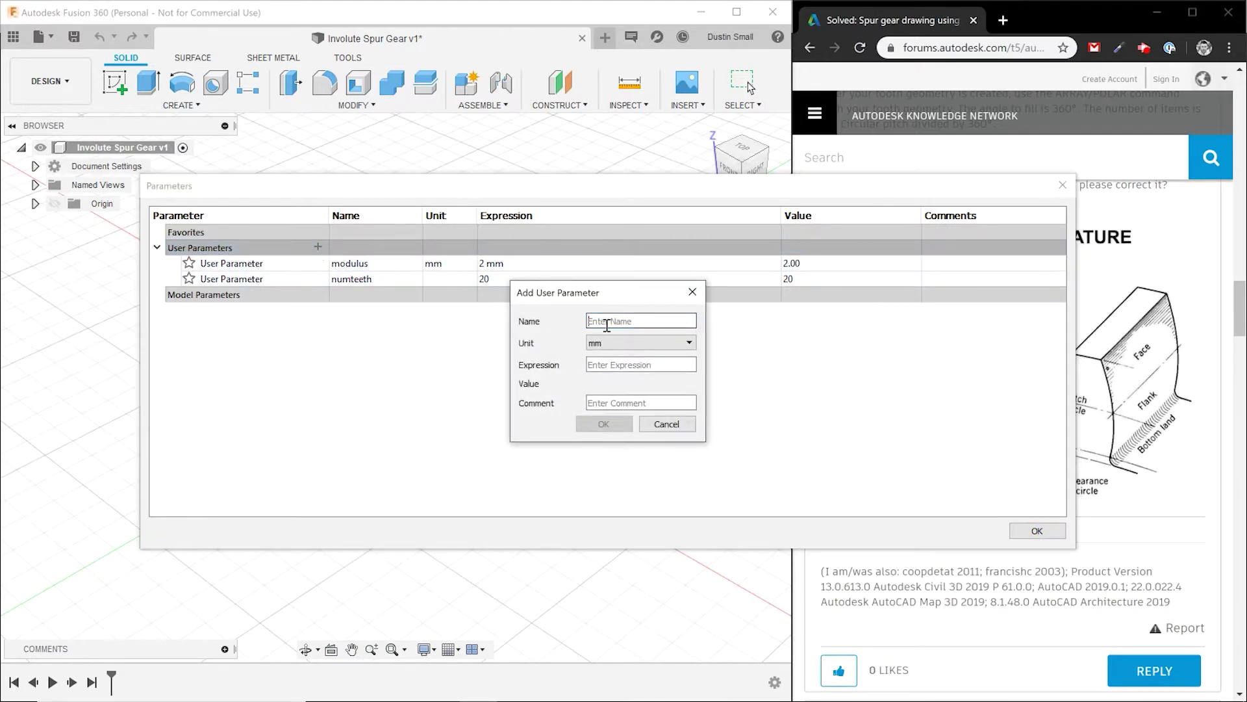
type("pressureangle")
left_click(641, 365)
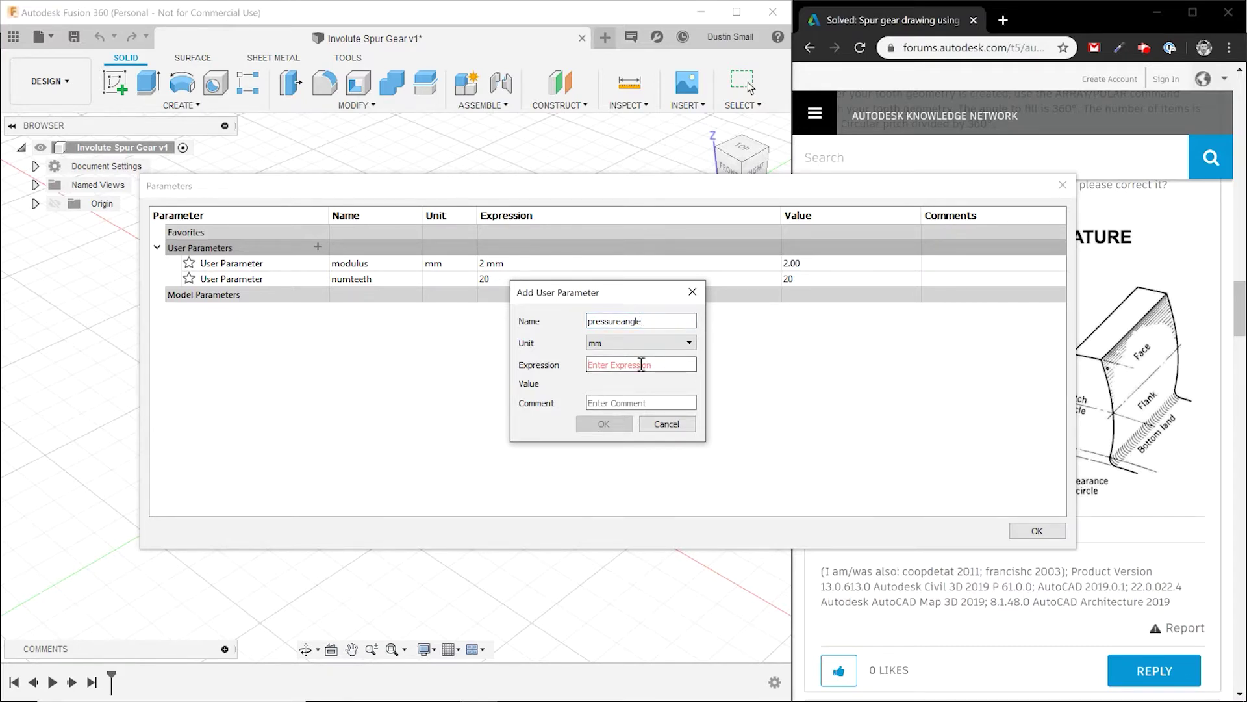
type("20")
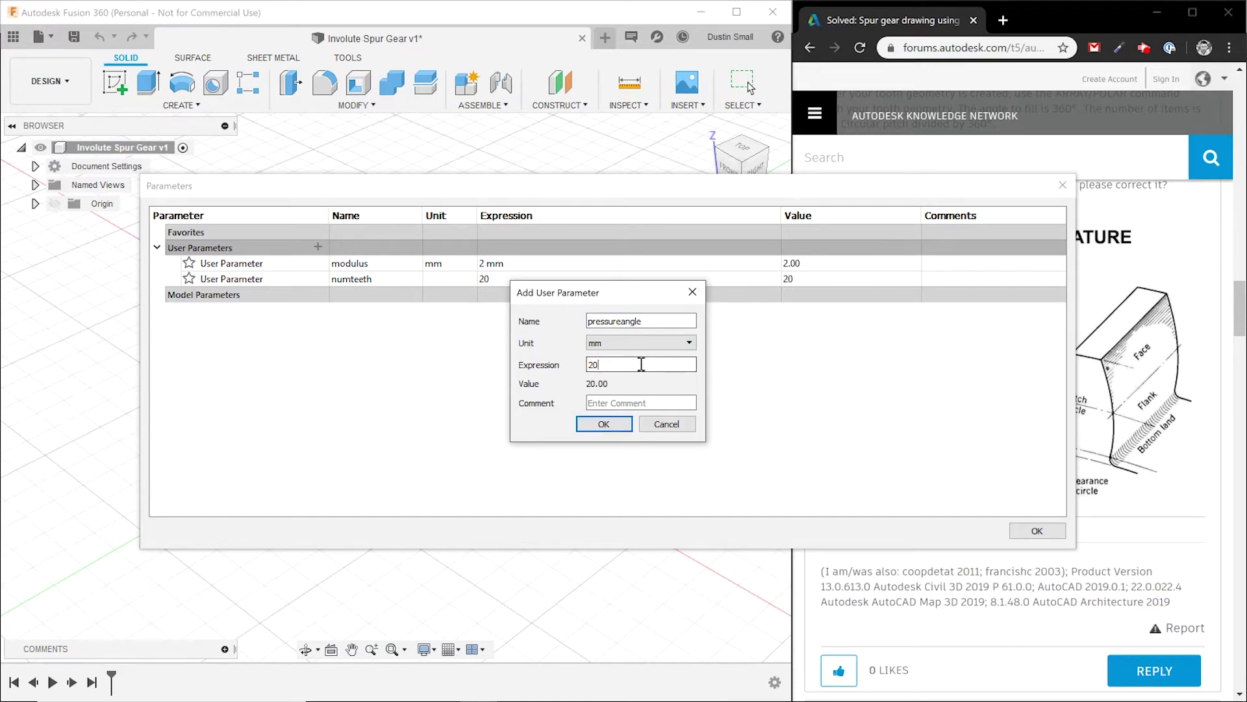
left_click(611, 341)
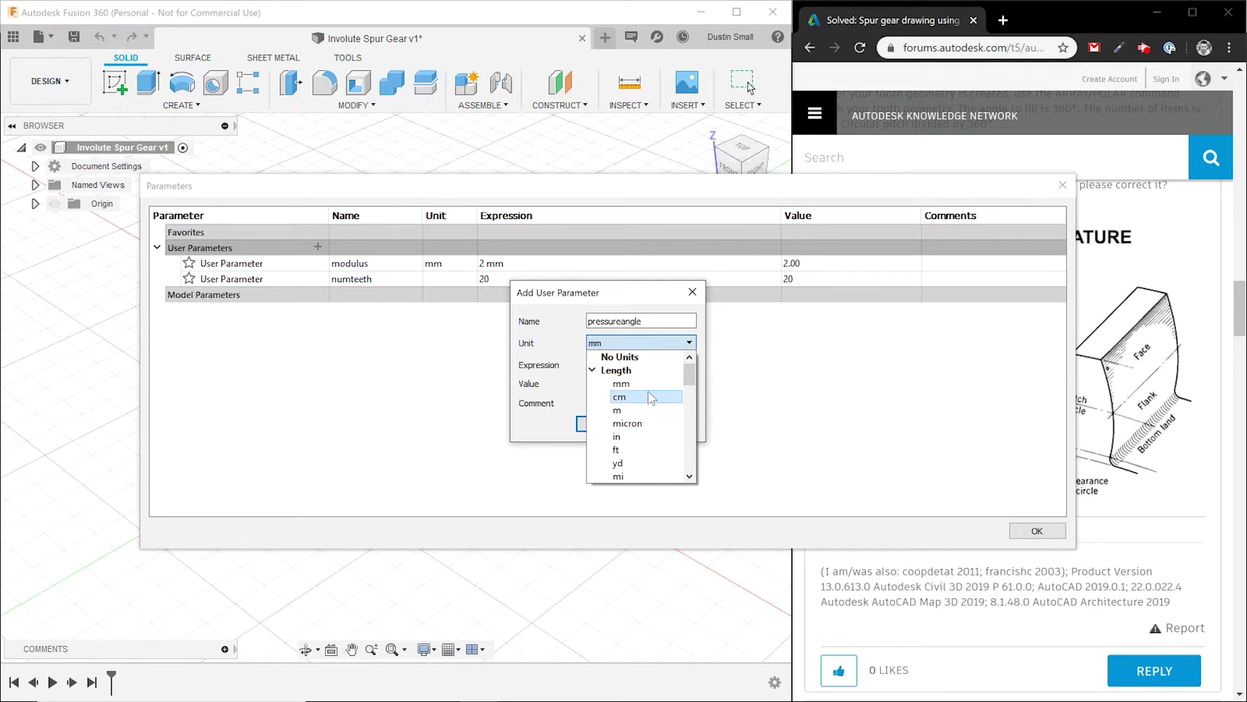
left_click(646, 383)
left_click(640, 342)
scroll(646, 444, "down", 2)
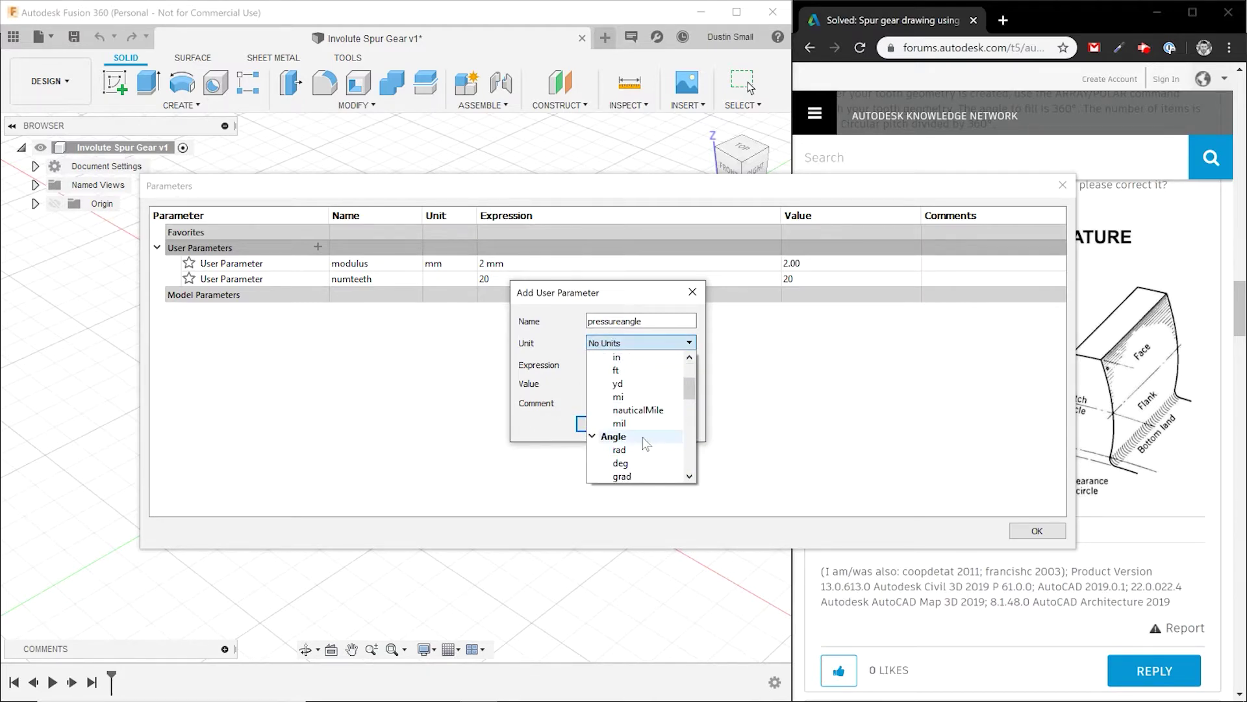
left_click(620, 463)
left_click(594, 424)
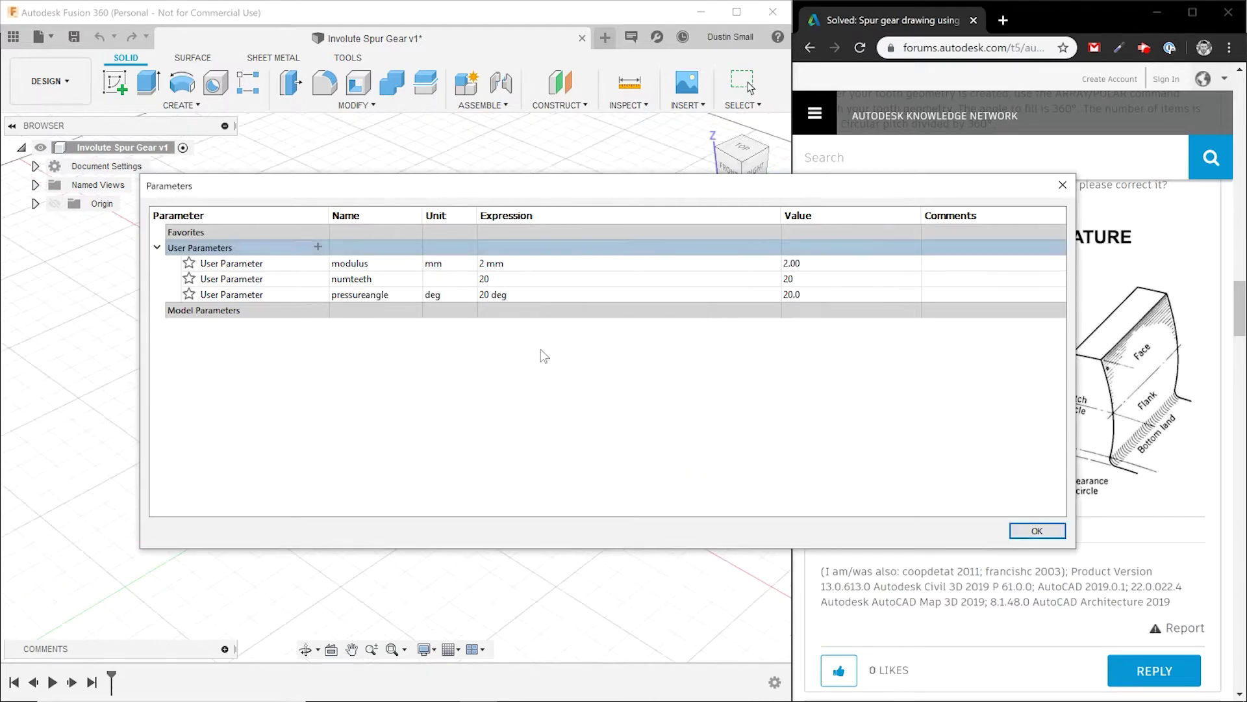
Step: Add a user parameter pitchdiameter in mm with the expression modulus * numteeth
left_click(317, 247)
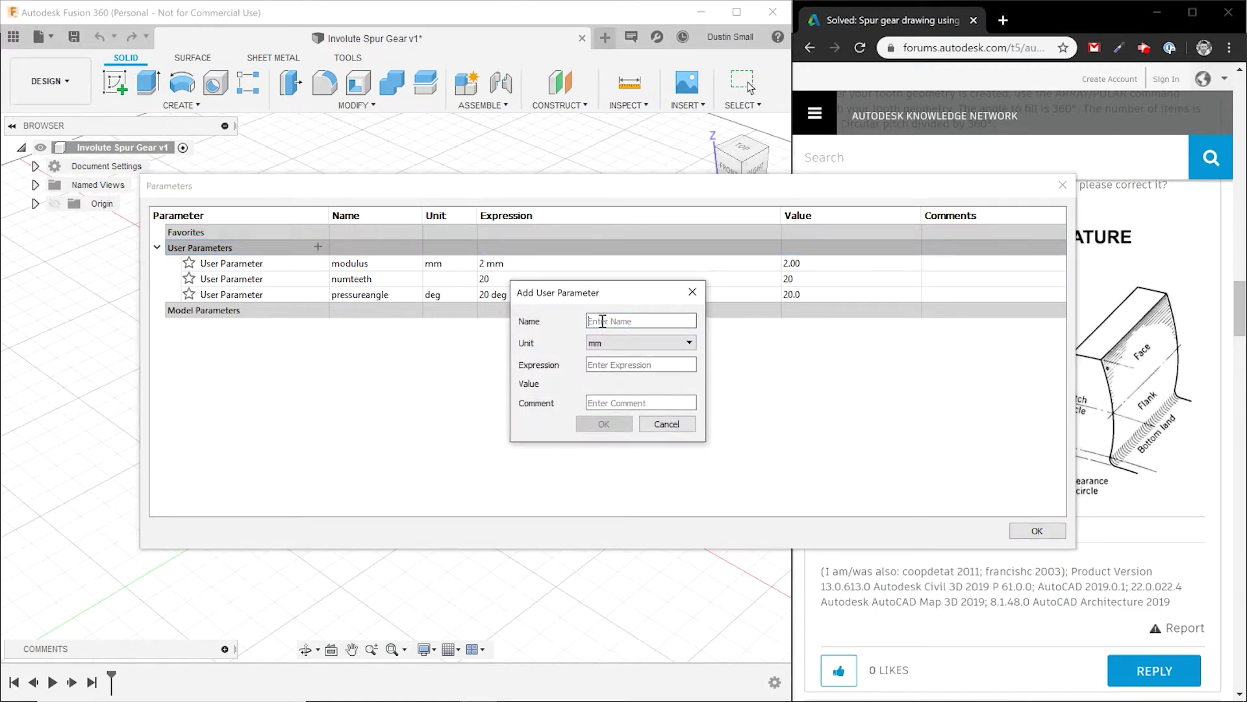
type("diam")
key("BackSpace")
key("BackSpace")
key("BackSpace")
key("BackSpace")
type("pitchdiameter")
left_click(655, 363)
type("modulus")
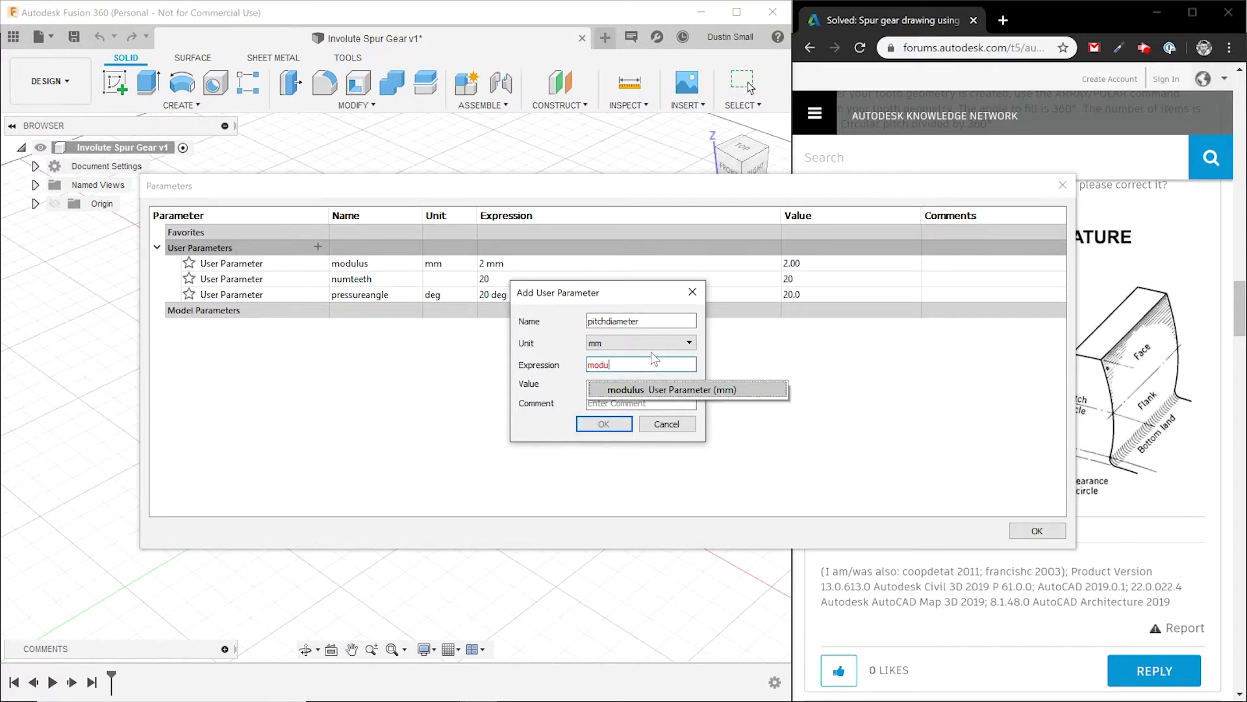
key("Return")
type("*")
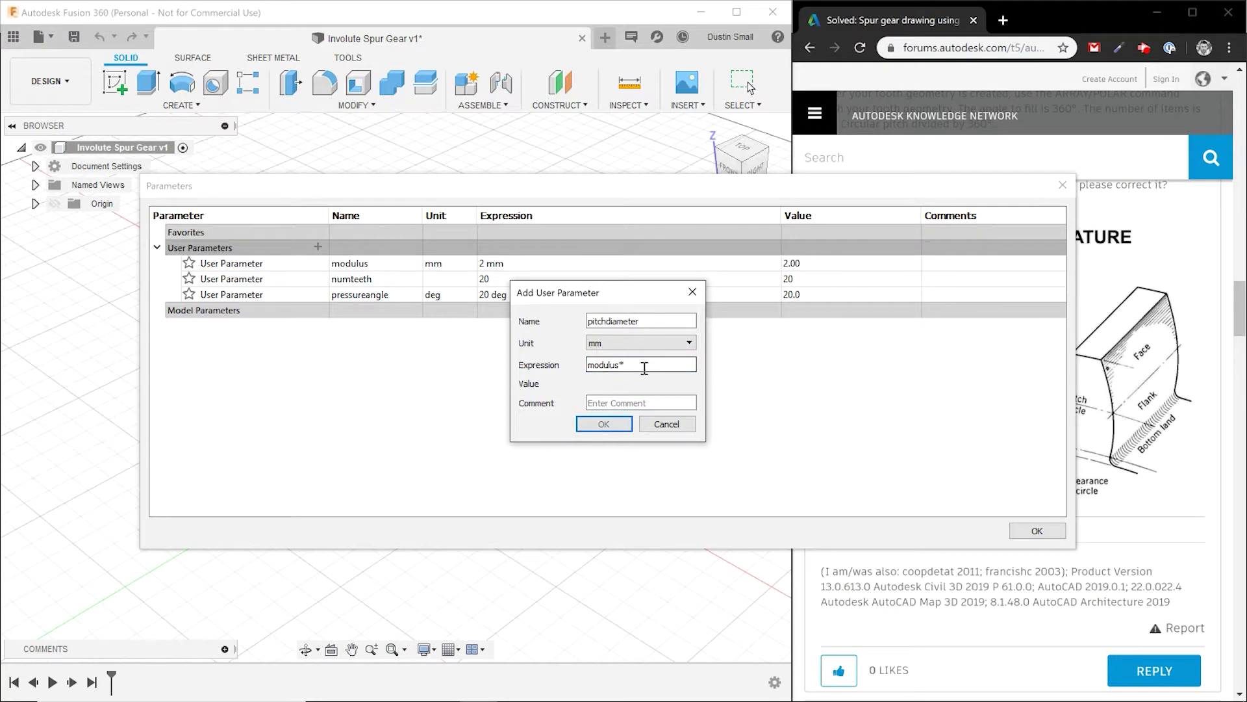
type("num")
key("Return")
key("Return")
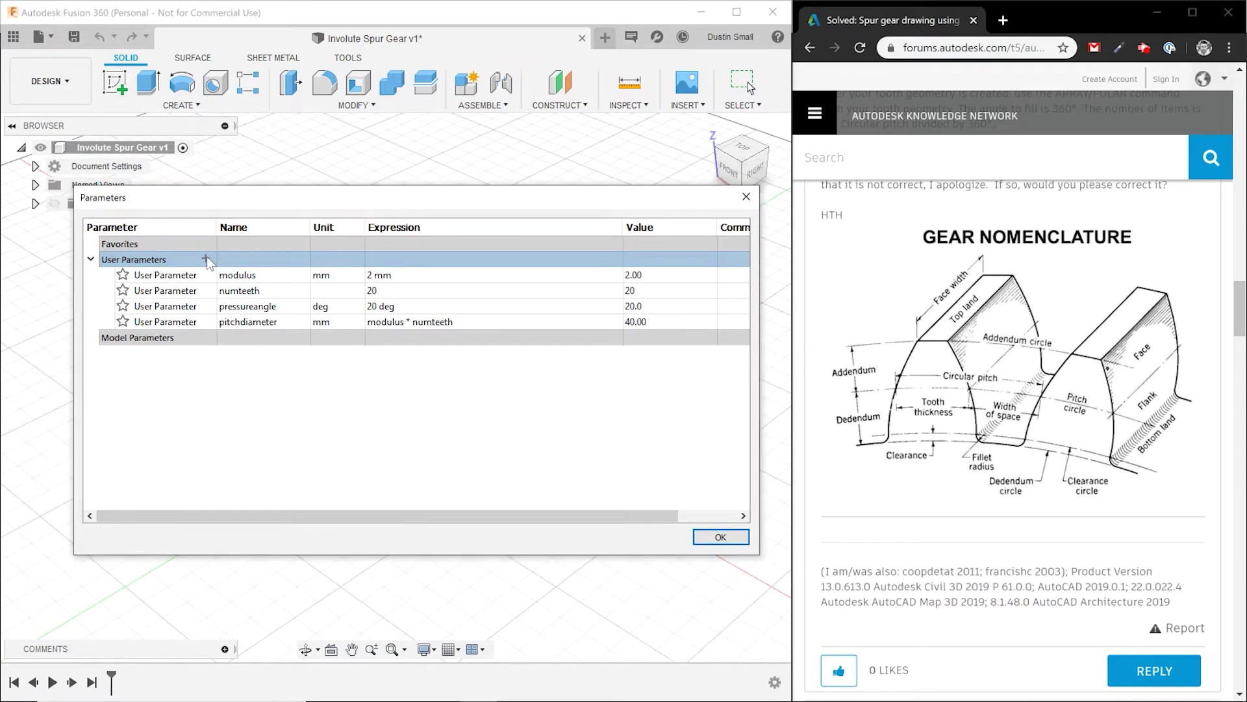
Step: Add a user parameter basediameter in mm with the expression pitchdiameter * cos(pressureangle)
left_click(205, 259)
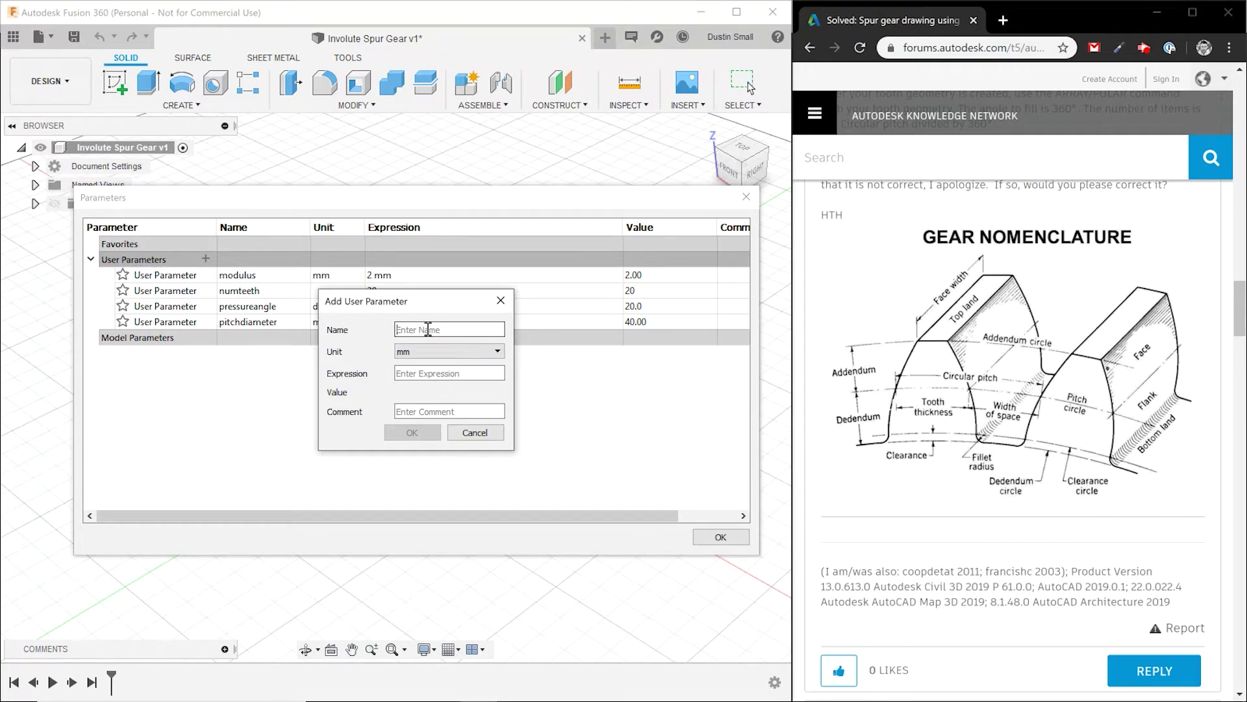
type("basediameter")
left_click(456, 372)
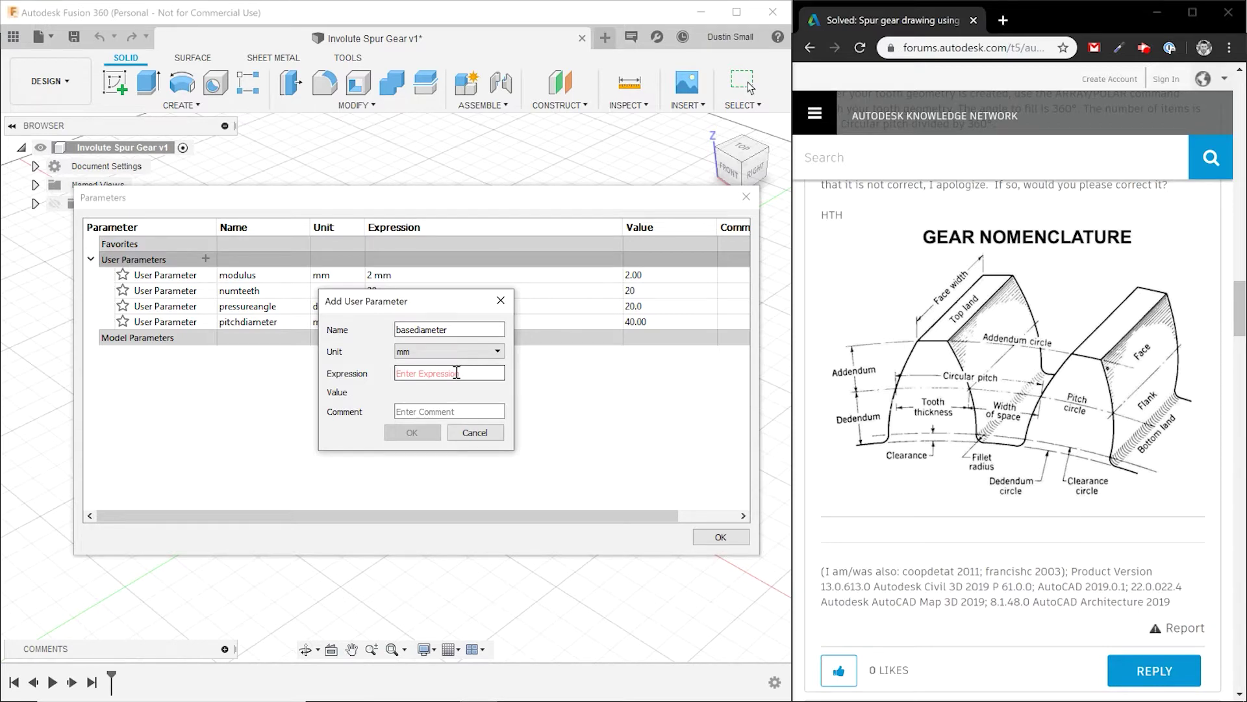
type("pit")
key("Tab")
left_click(456, 372)
key("Return")
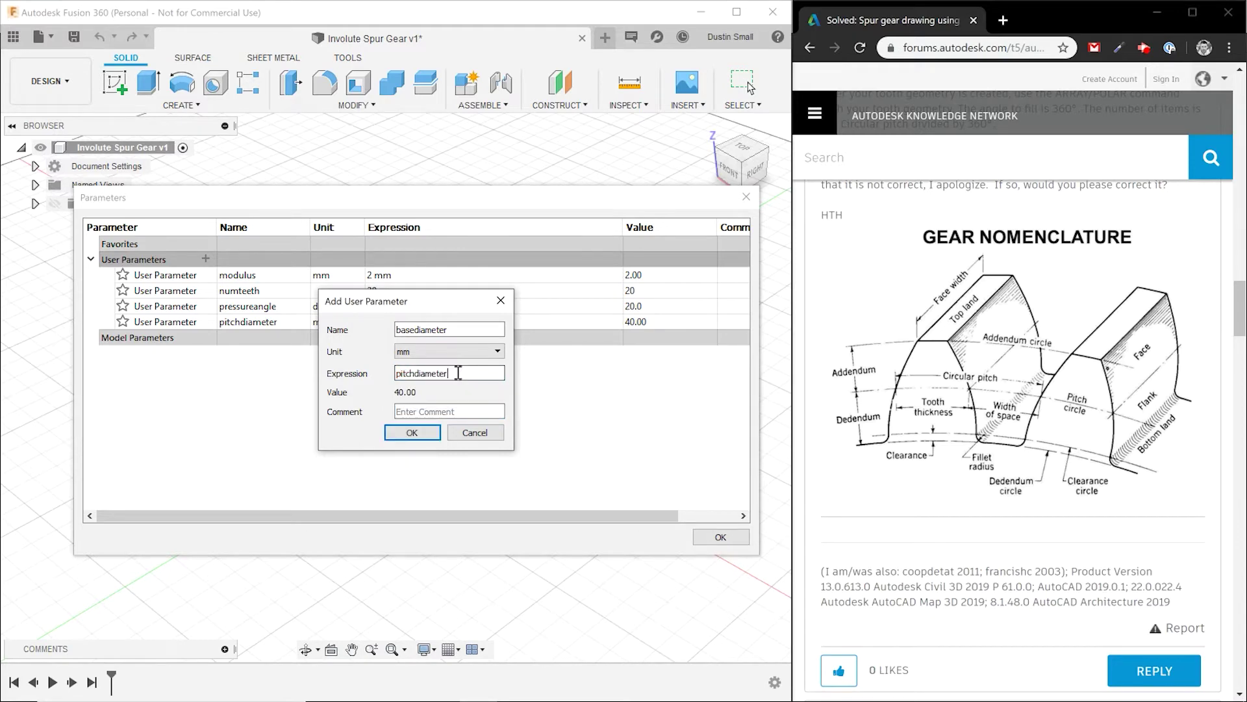
type("*cos")
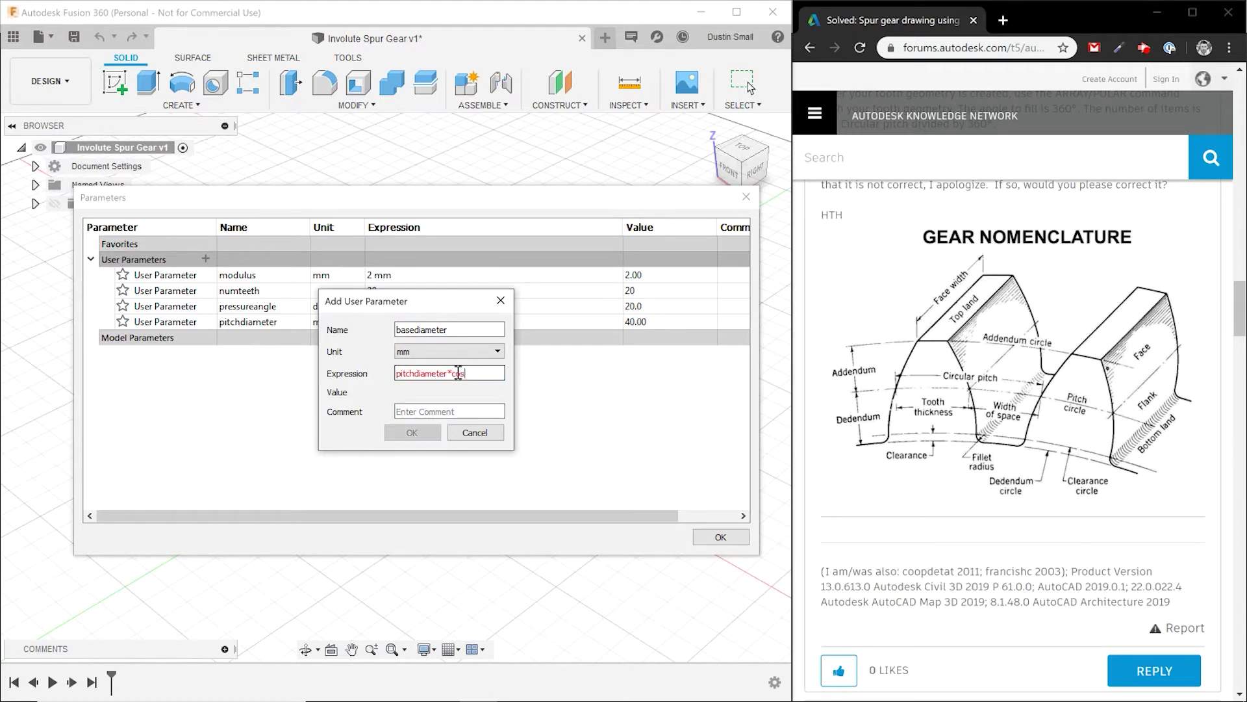
type("(pre")
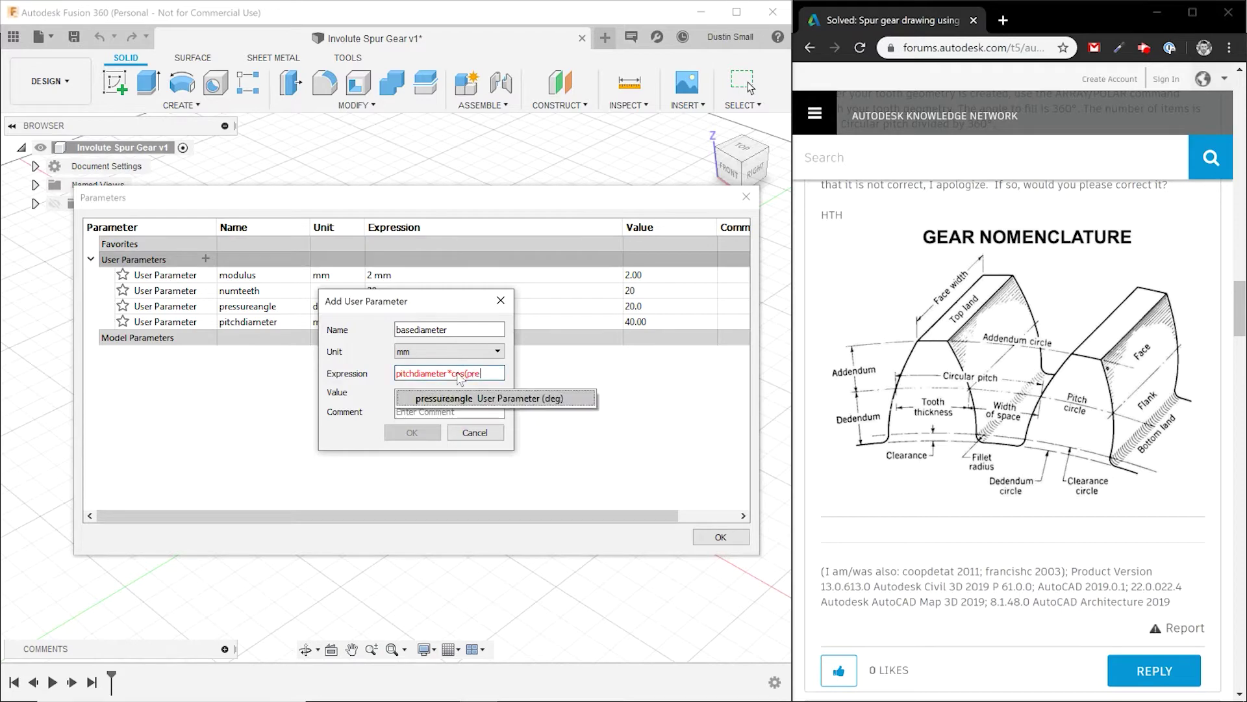
key("Return")
type(")")
left_click(423, 435)
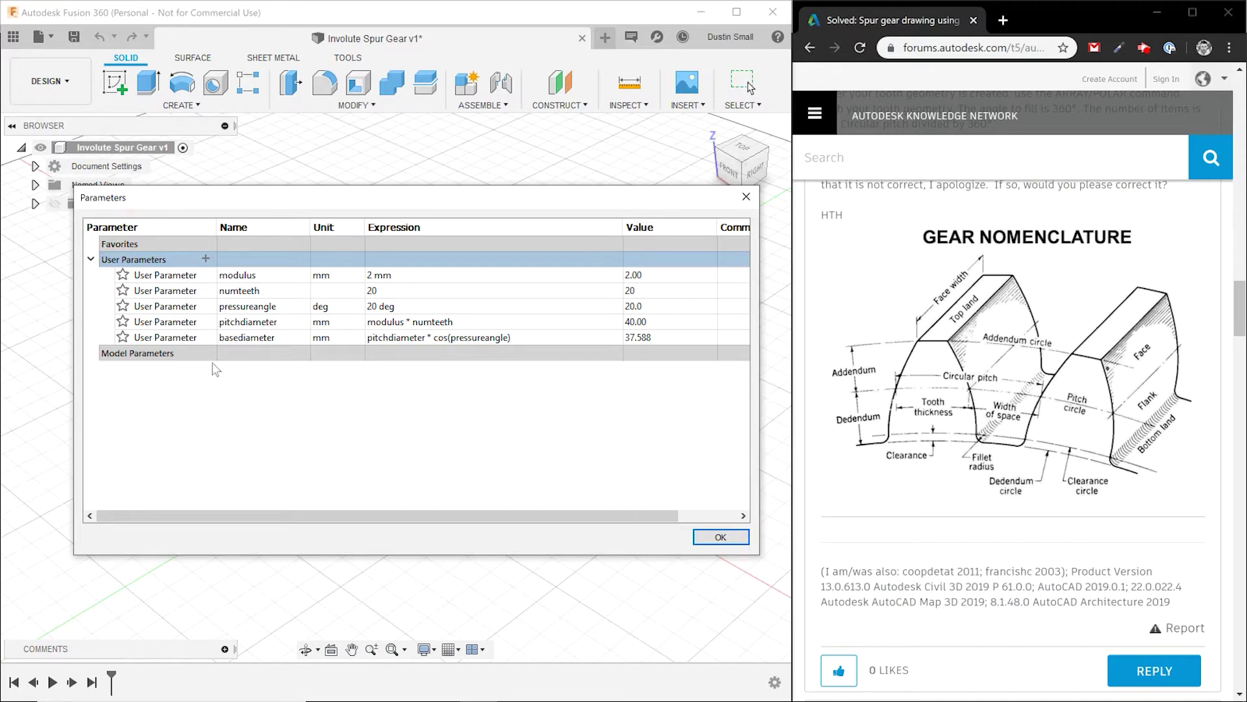
Step: Add a user parameter addendum in mm with the expression 1 * modulus
left_click(206, 259)
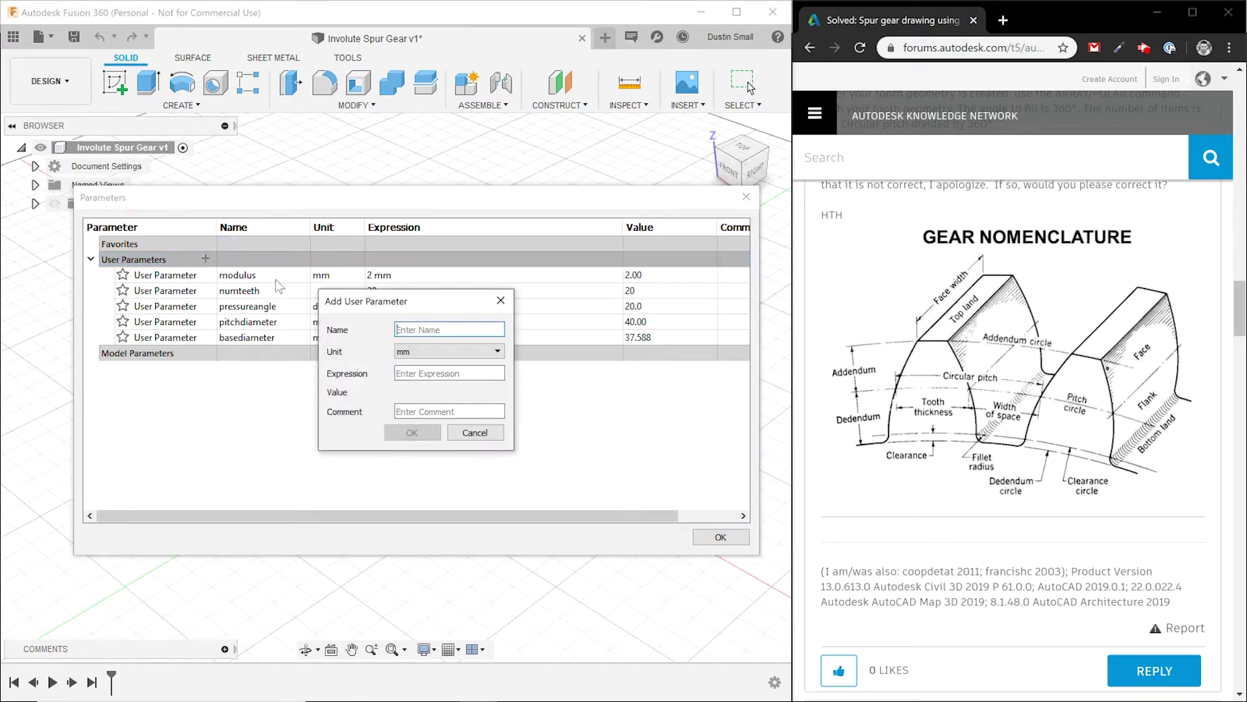
type("addendum")
left_click(459, 373)
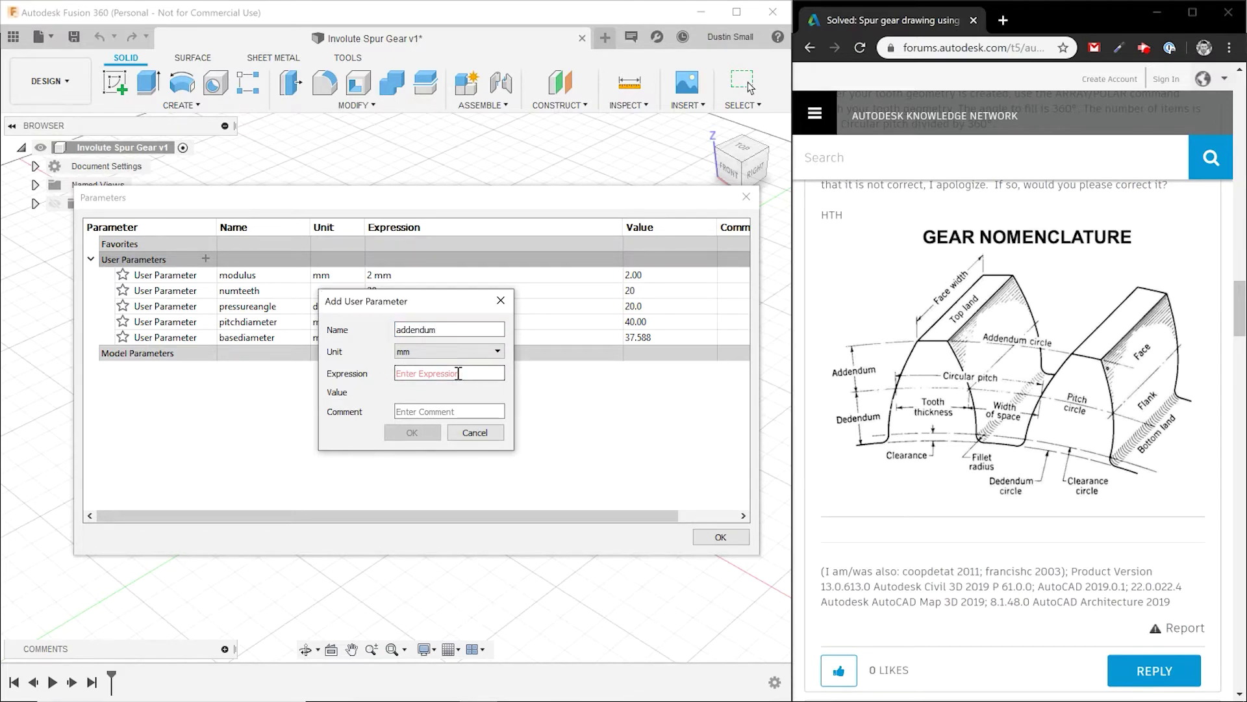
type("1*modulus")
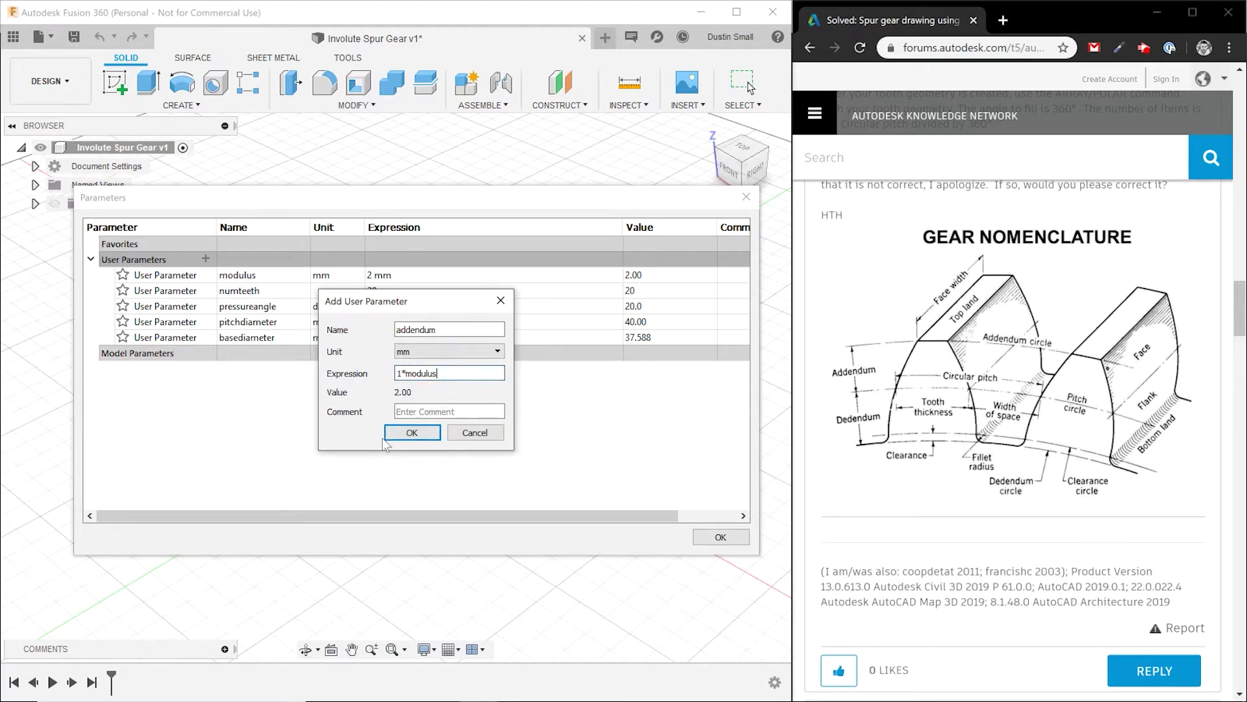
left_click(411, 433)
Step: Add a user parameter dedendum in mm with the expression 1.25 * modulus
left_click(205, 259)
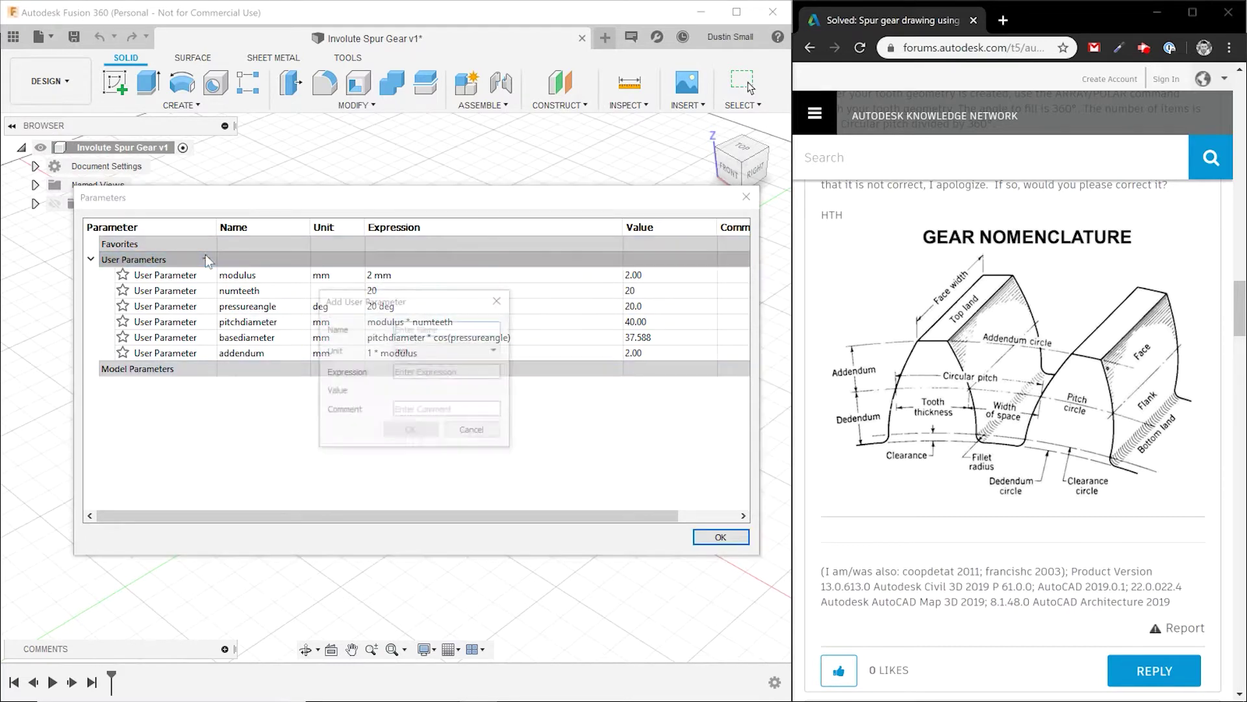
type("dendum")
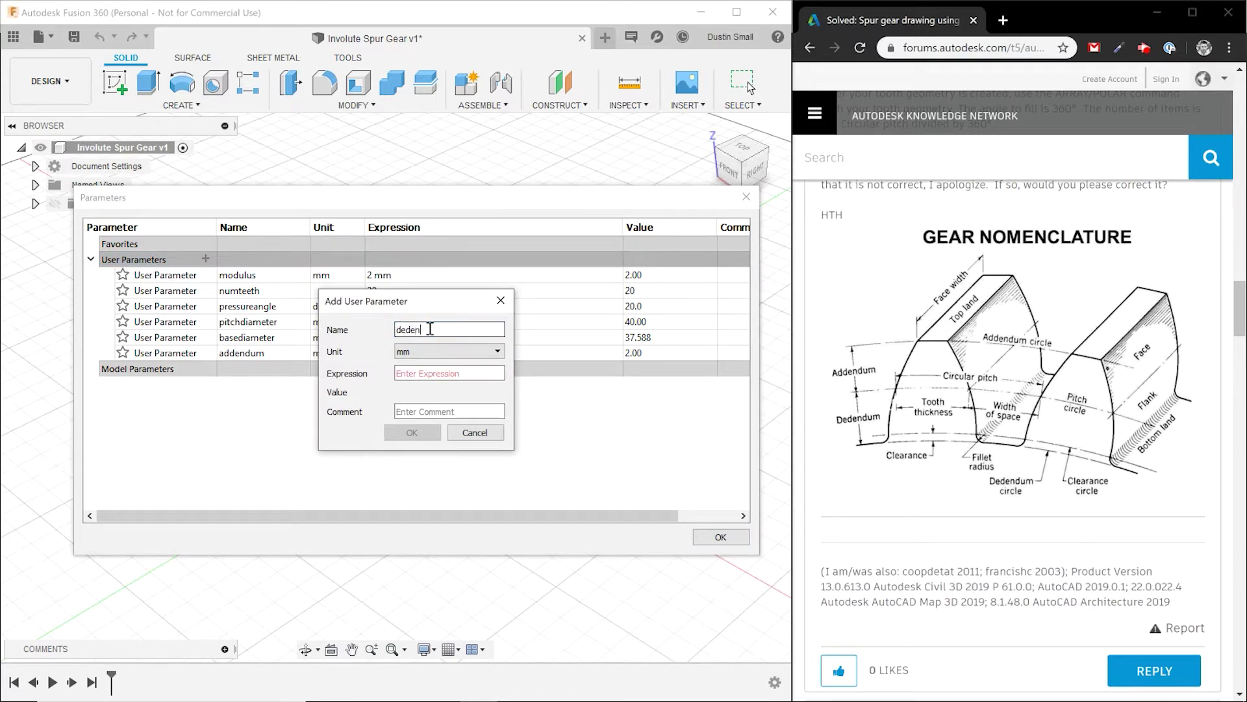
left_click(411, 368)
type("1.25*modulus")
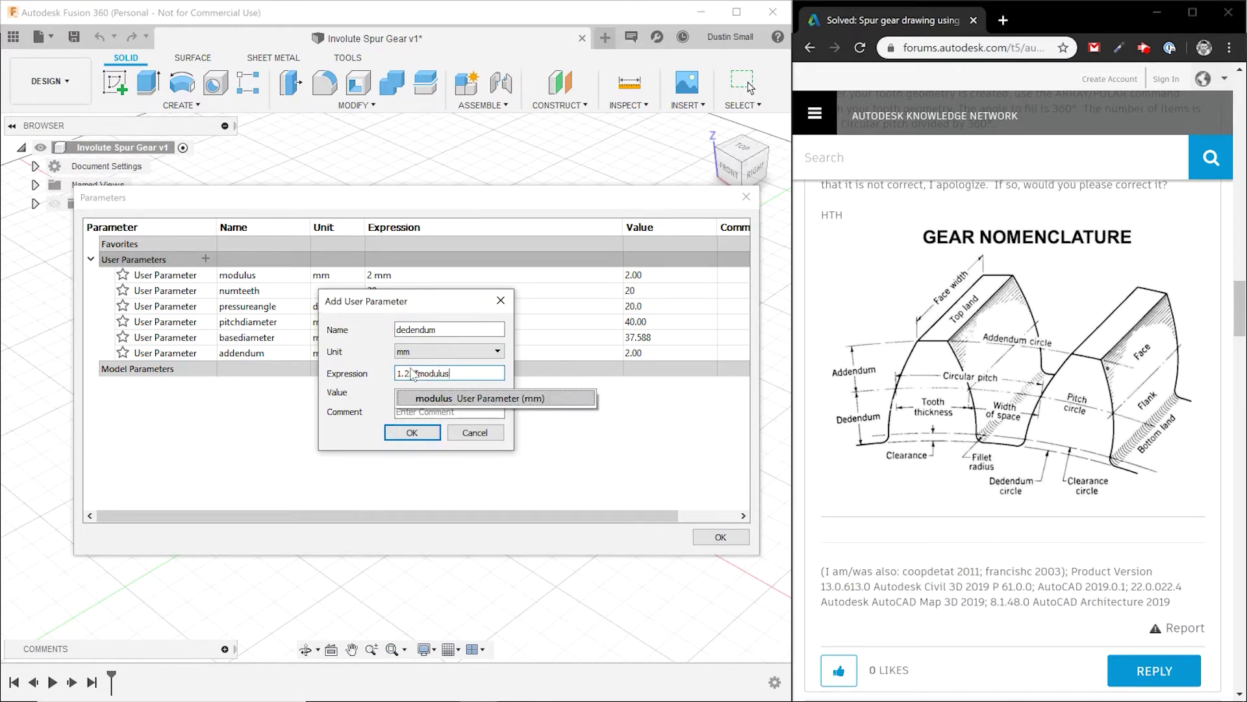
key("Return")
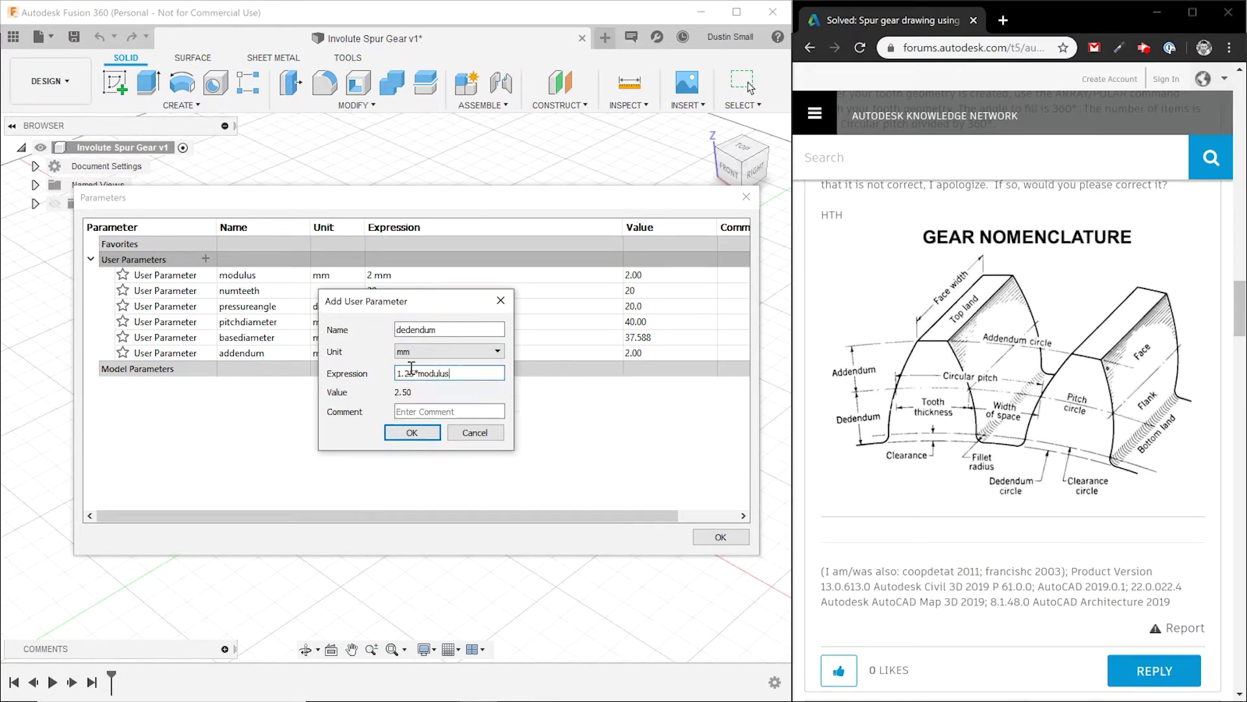
left_click(426, 435)
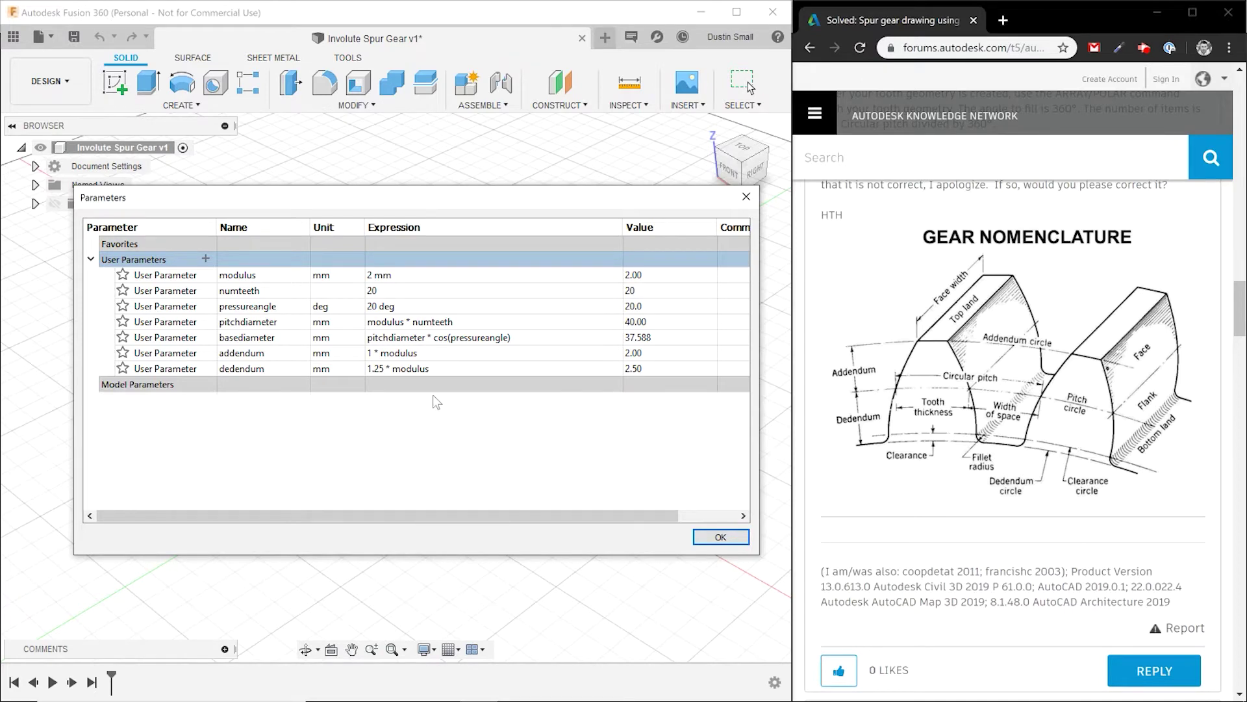
Step: Add a user parameter addendumdiameter in mm with the expression pitchdiameter + 2 * addendum
left_click(205, 258)
type("addendum")
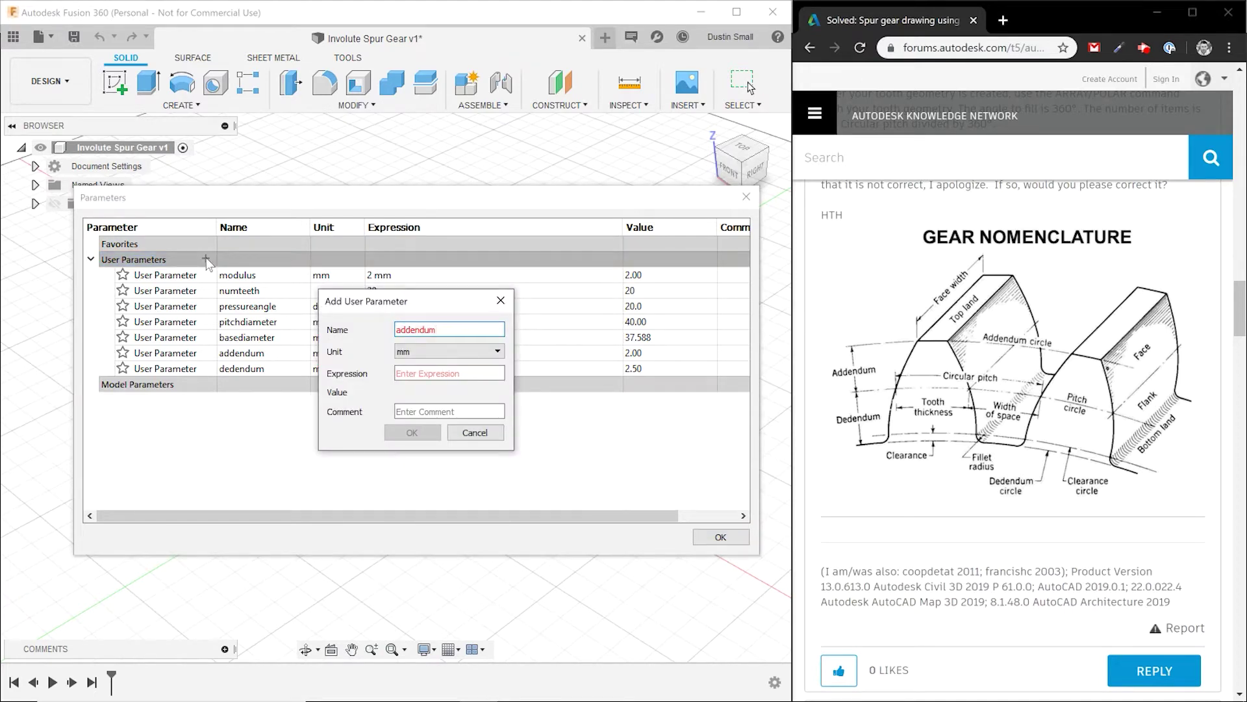
type("diameter")
left_click(406, 373)
type("p")
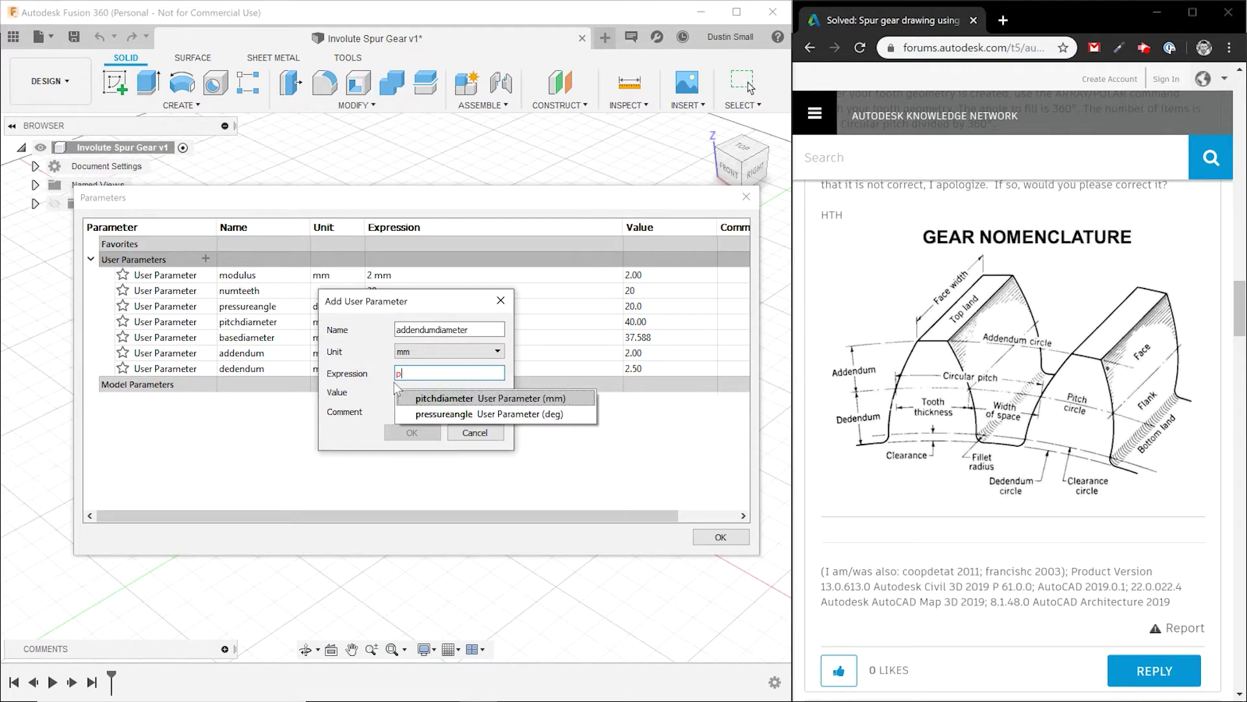
key("Return")
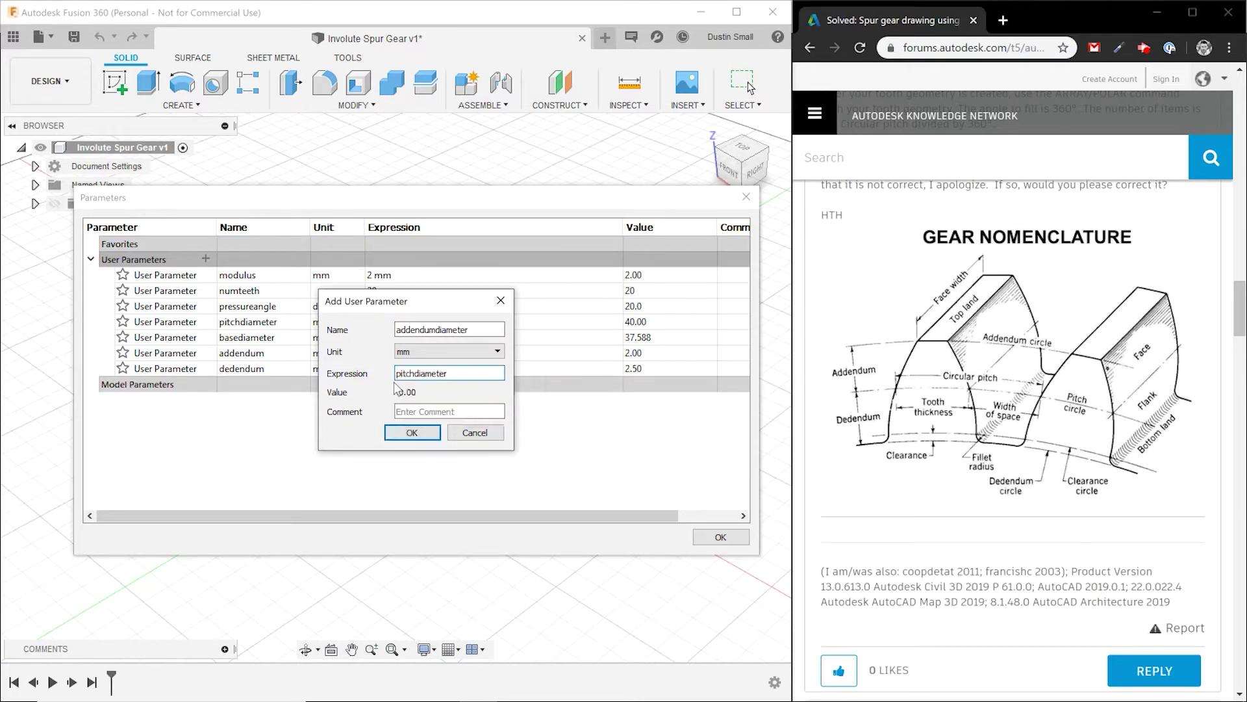
type("+2*add")
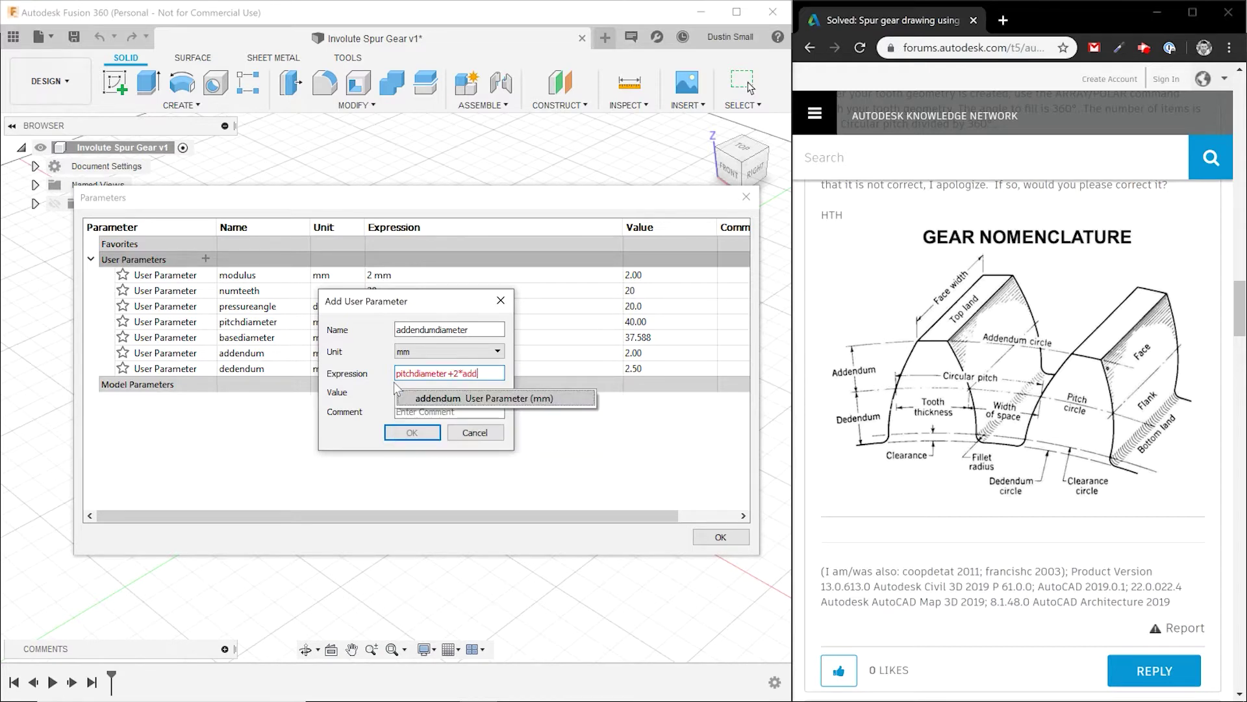
key("Return")
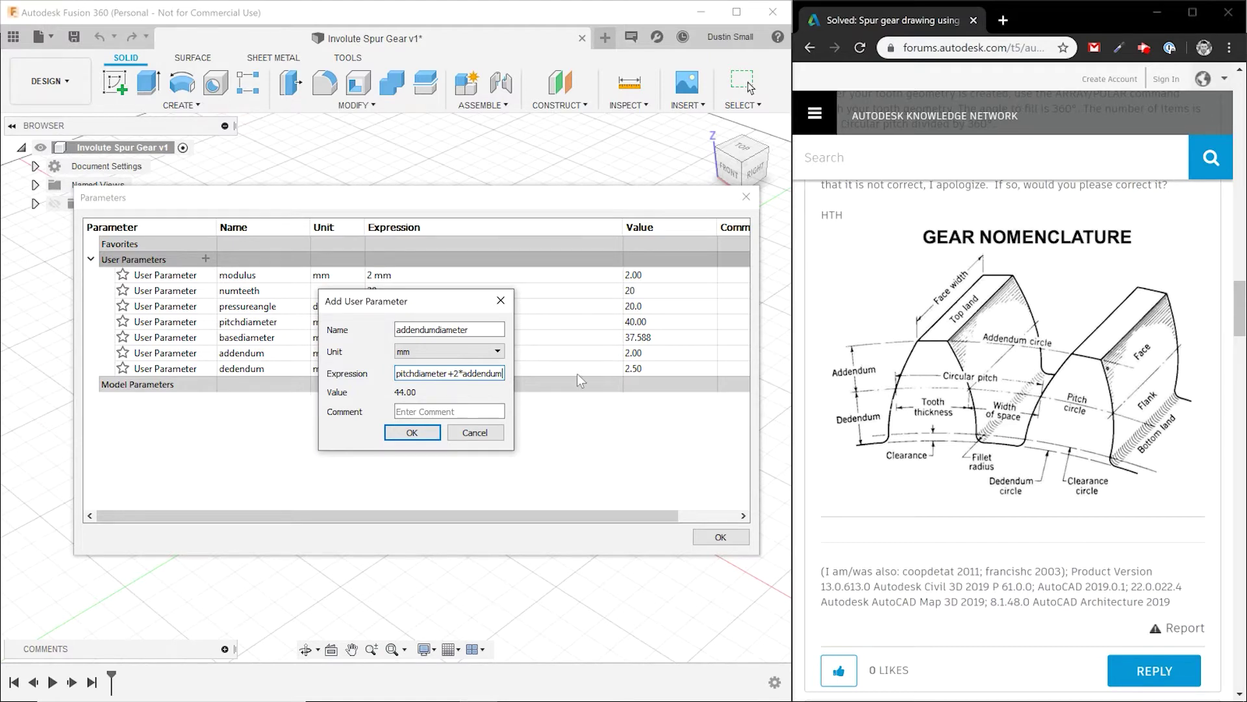
left_click(412, 432)
Step: Add a user parameter dedendumdiameter in mm with the expression pitchdiameter - 2 * dedendum
left_click(205, 258)
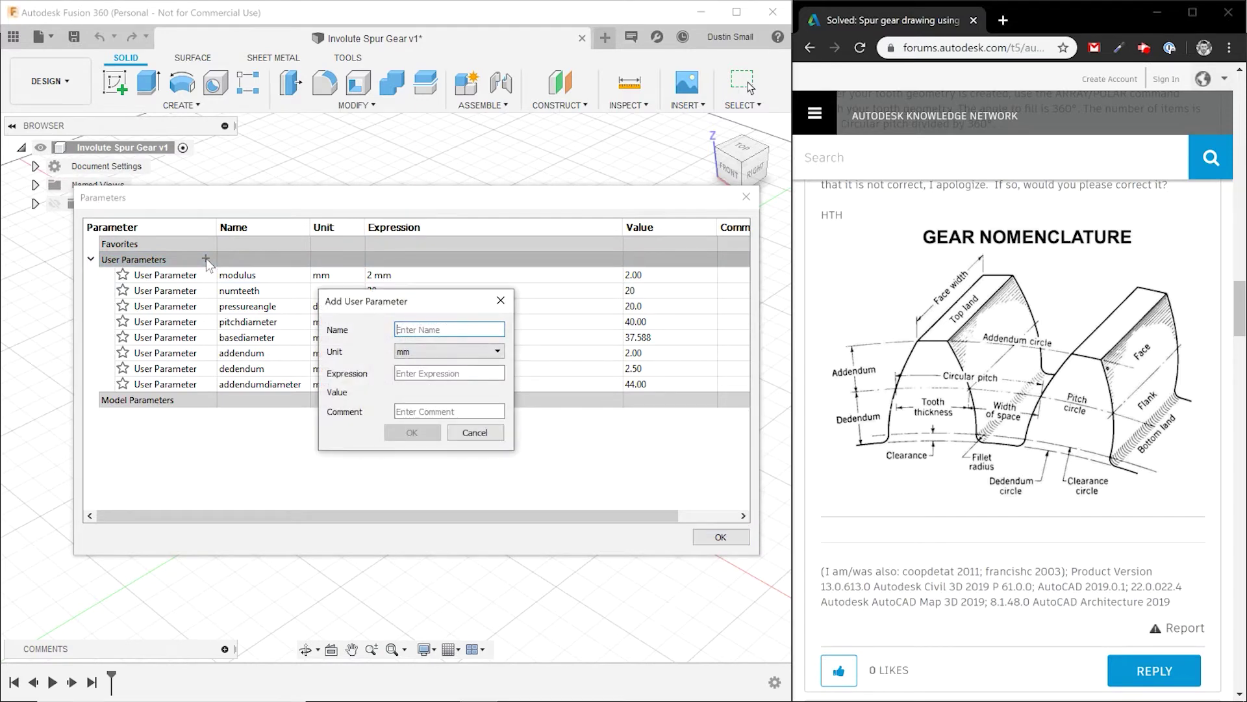
type("dedendumdiameter")
left_click(418, 374)
type("pitch")
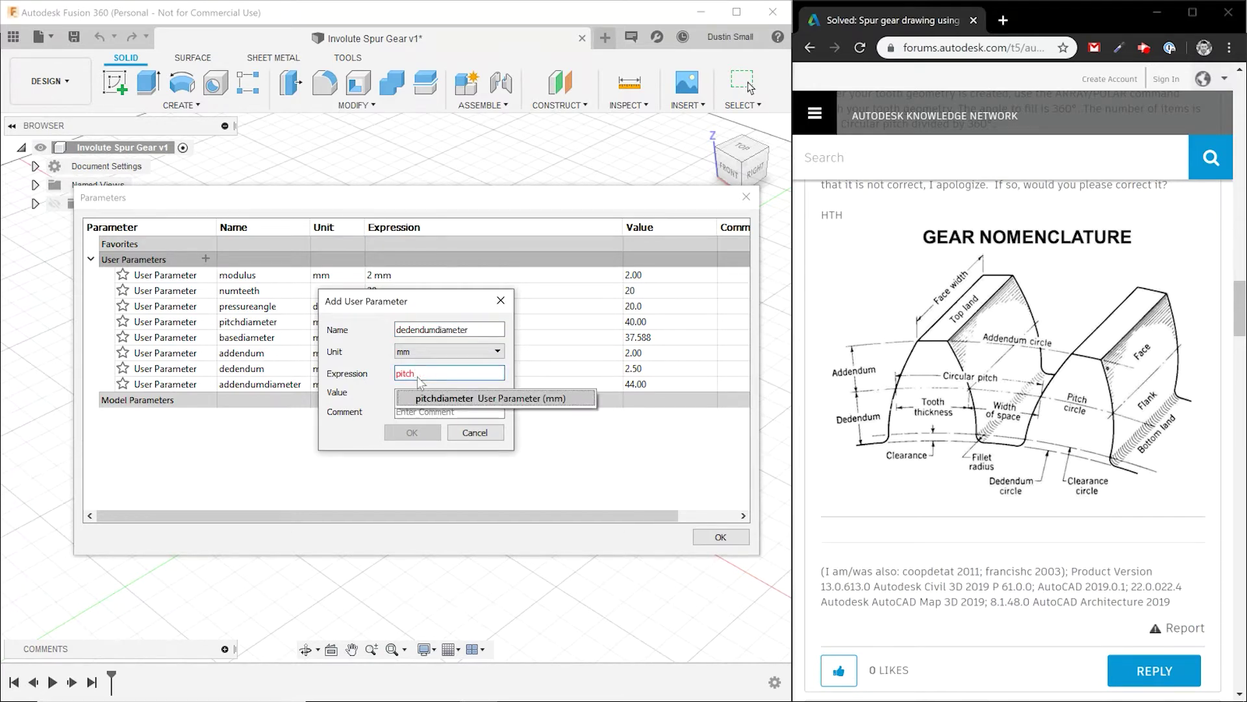
key("Return")
type("-2")
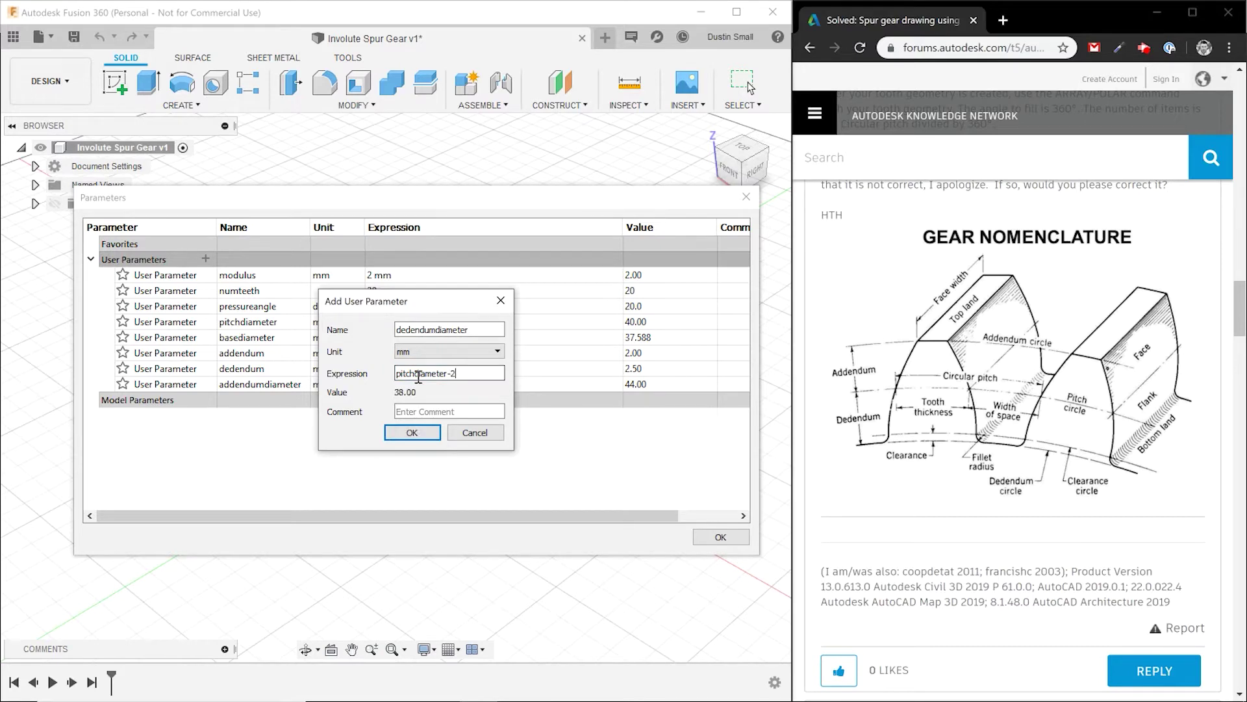
type("*dedendum")
key("Return")
left_click(419, 433)
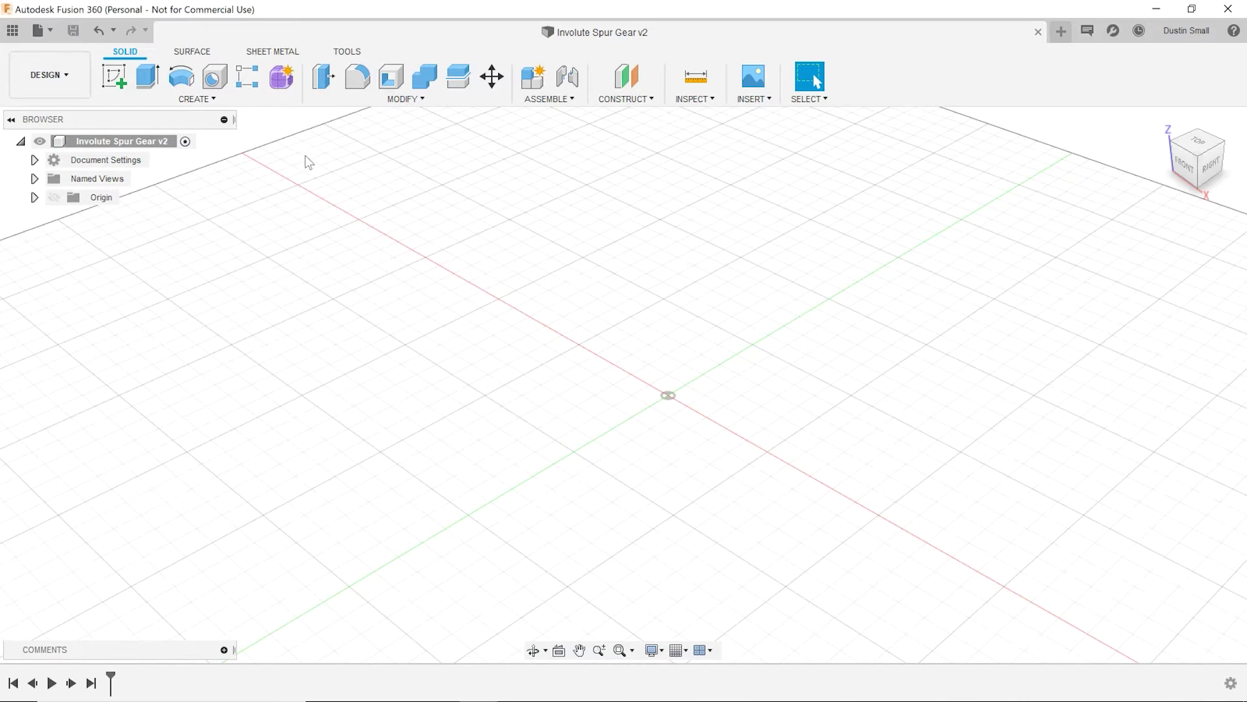
Step: Create a new empty, activated component named Spur Gear under the root component
left_click(197, 99)
left_click(180, 117)
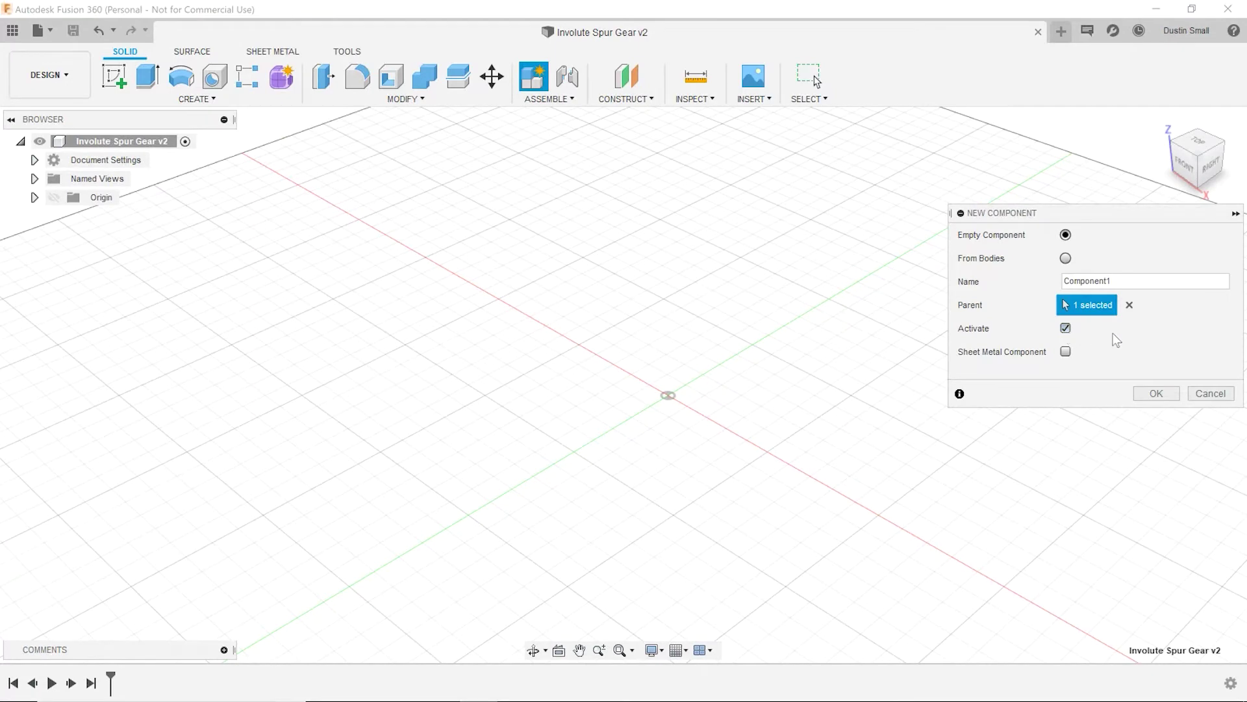
left_click_drag(1121, 281, 1040, 280)
type("Spur Gear")
left_click(1157, 395)
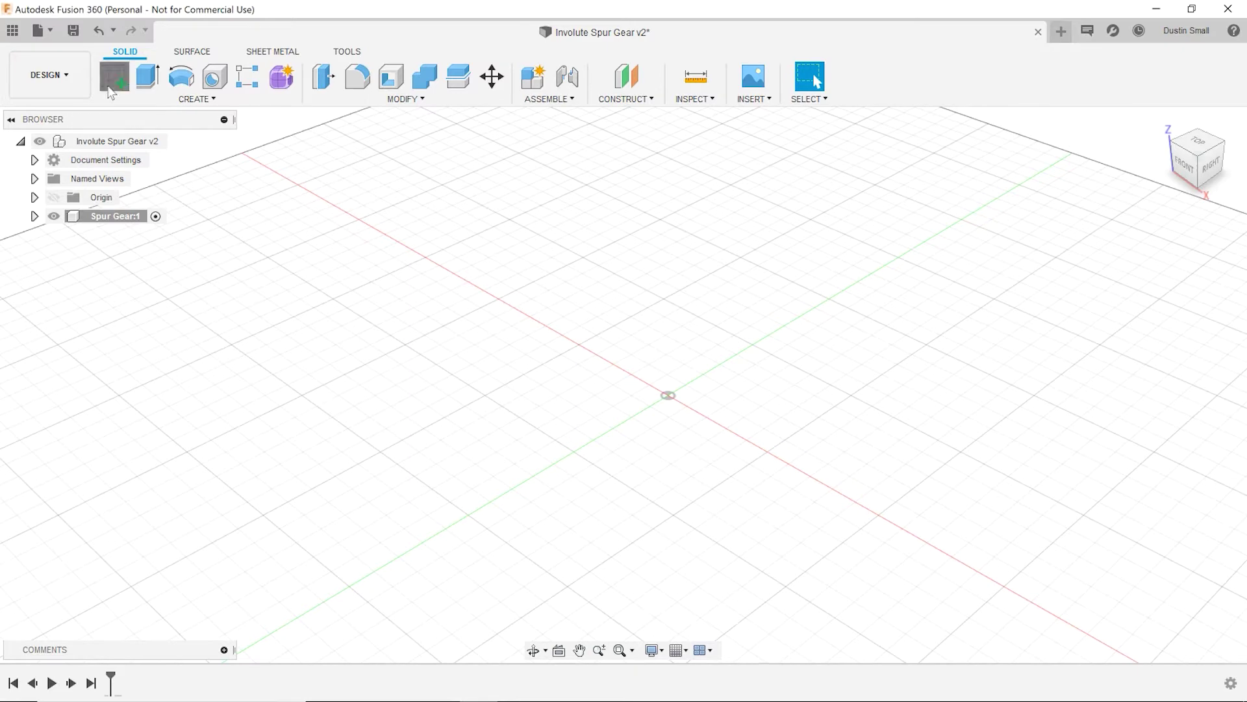
Step: Start a sketch on the horizontal XY plane and switch on construction geometry
left_click(109, 87)
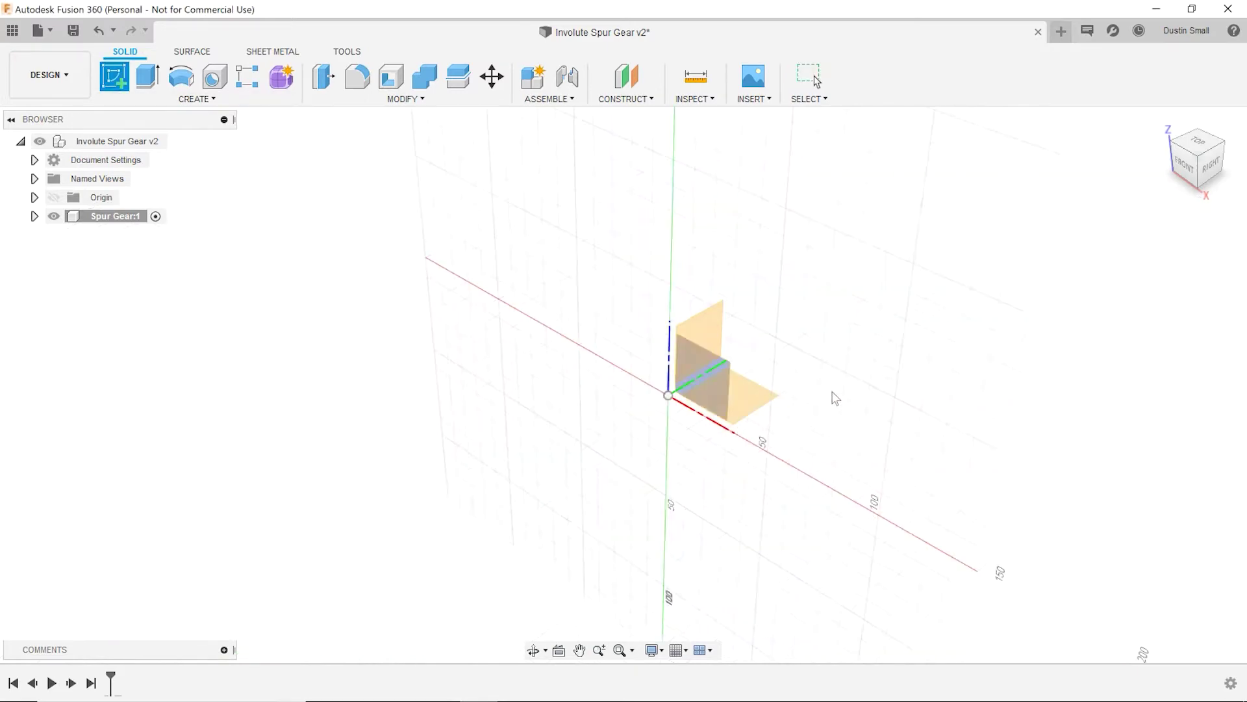
left_click(752, 392)
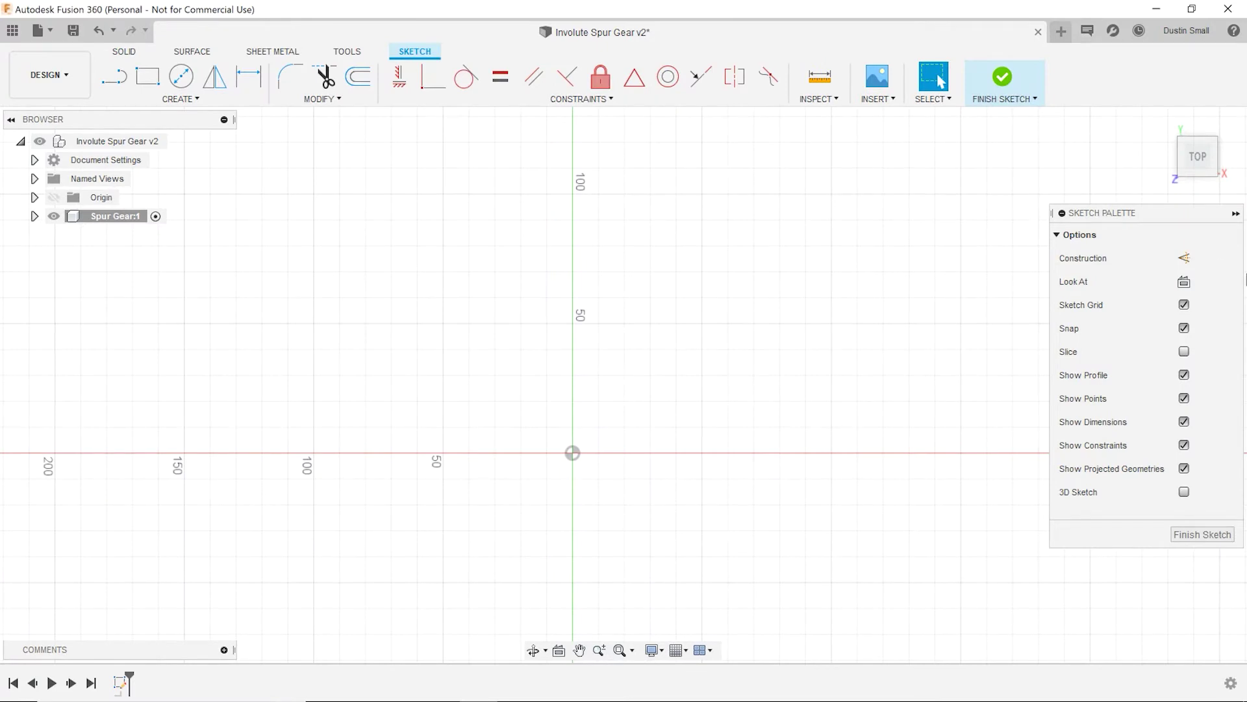
left_click(1184, 257)
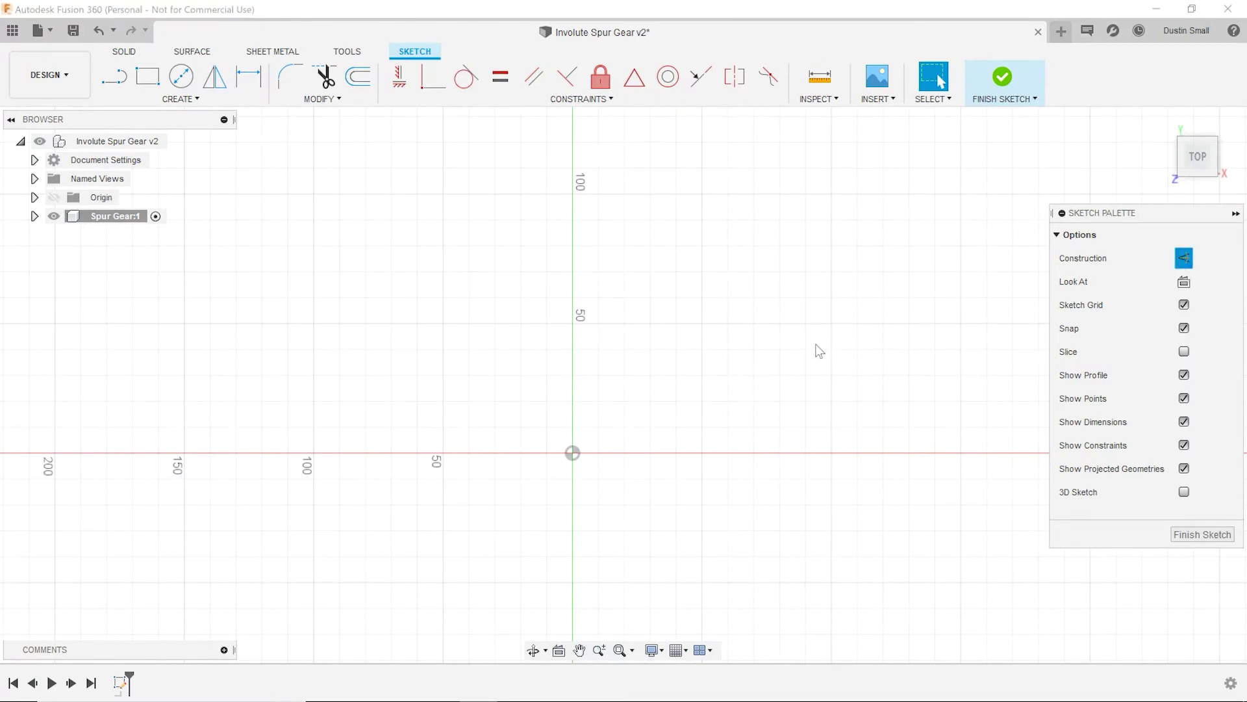
Step: Draw a construction circle centred on the origin with its diameter set to pitchdiameter
left_click(181, 84)
left_click(181, 81)
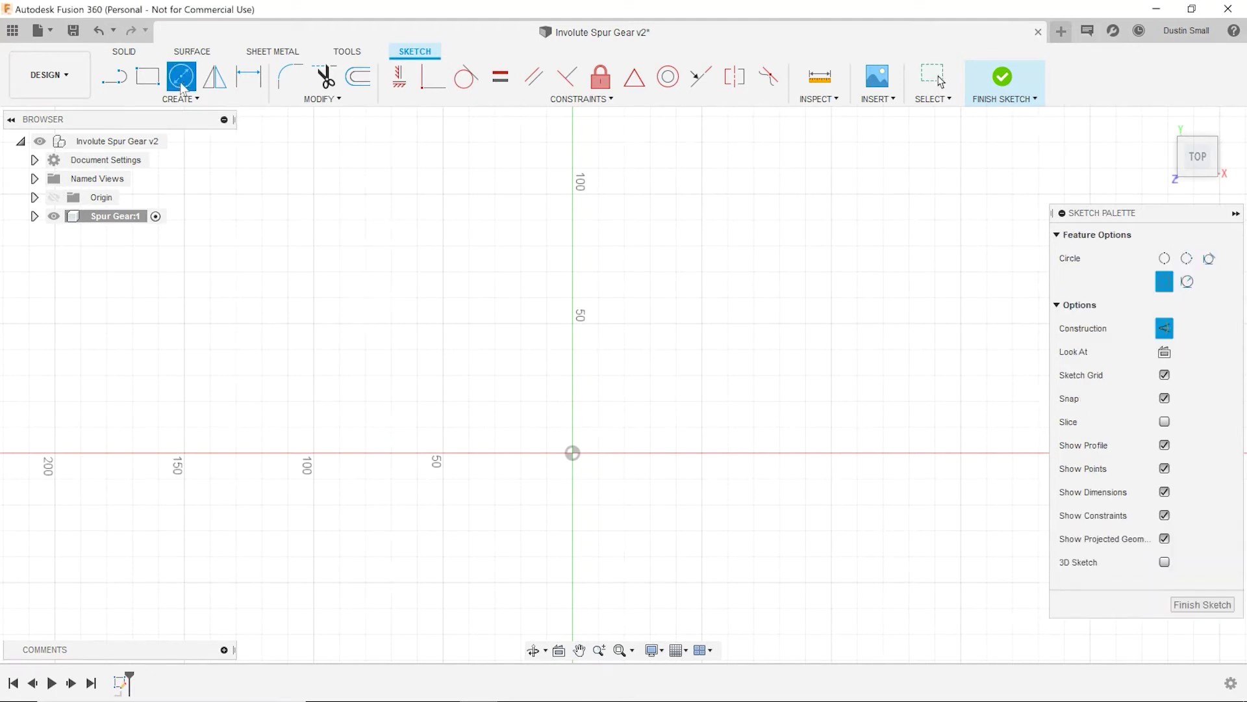
left_click(572, 453)
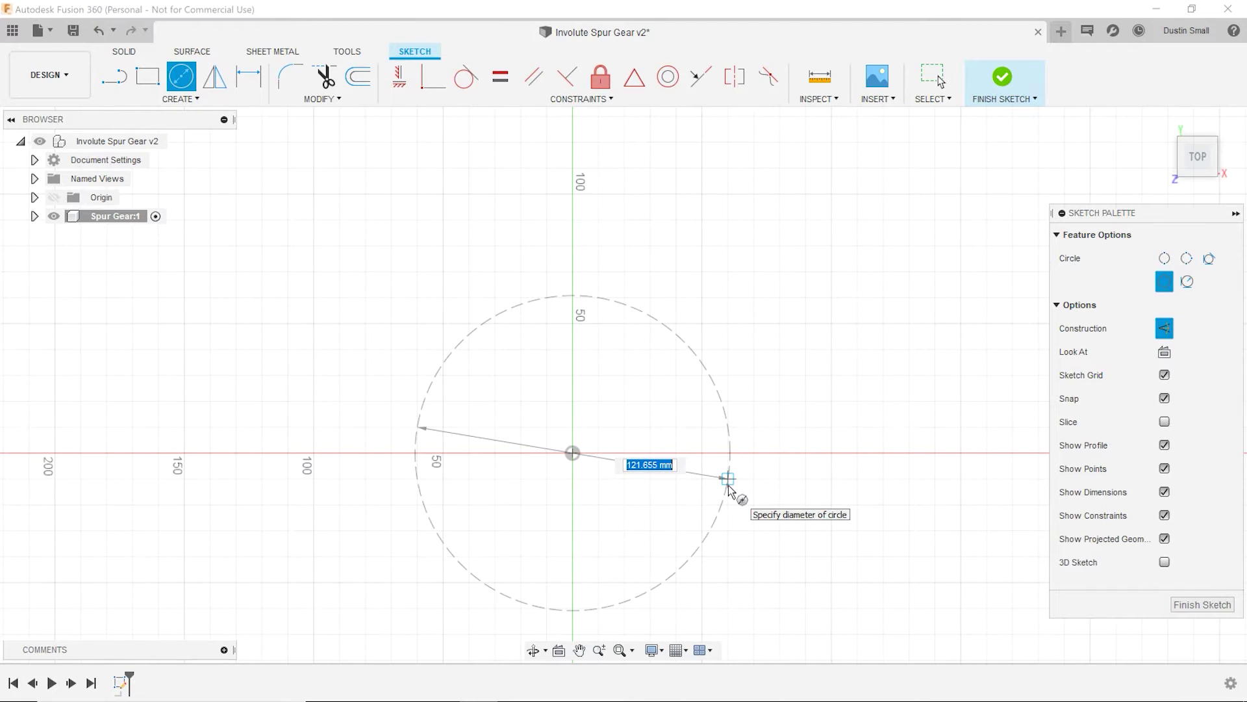
type("pit")
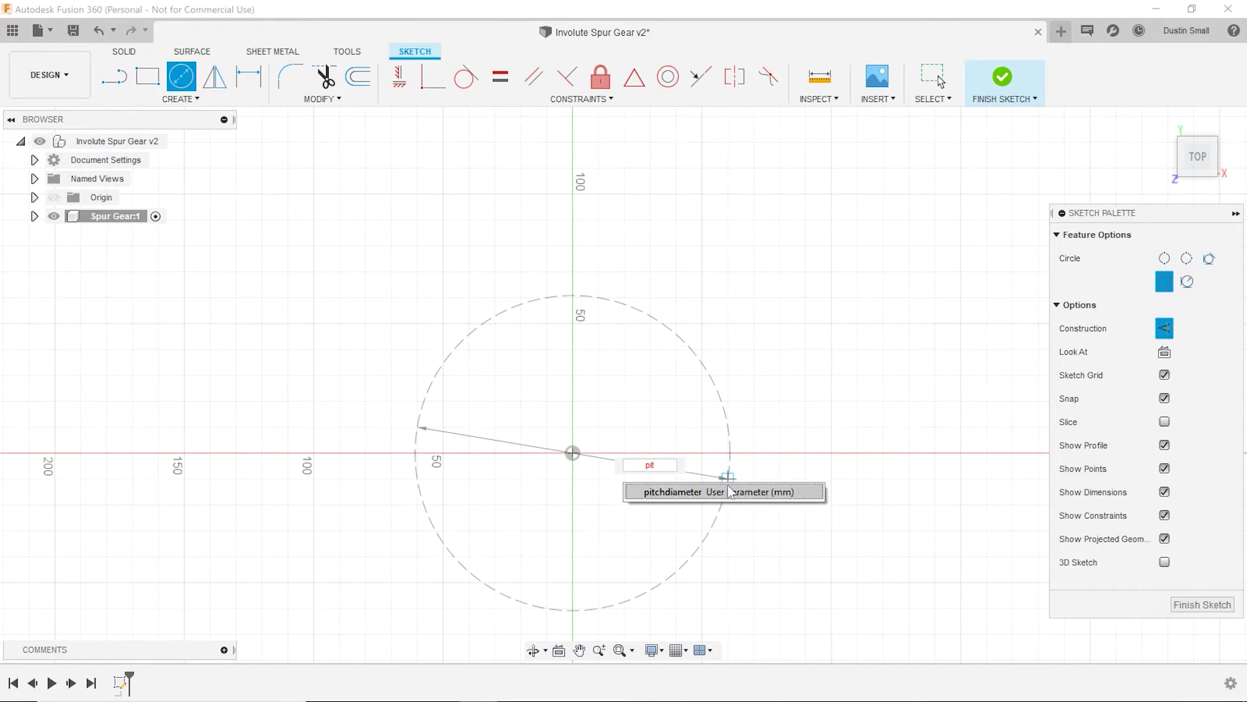
left_click(731, 492)
key("Return")
key("Escape")
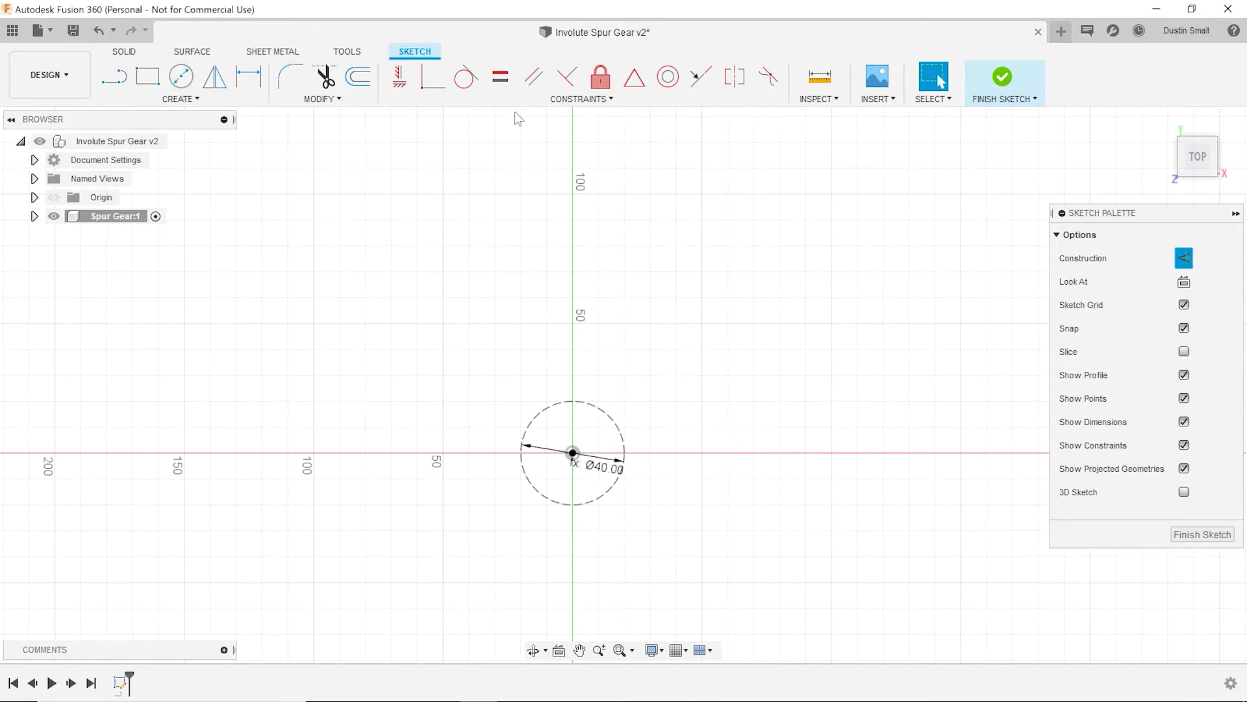
Step: Draw a concentric construction circle at the origin with its diameter set to basediameter
scroll(530, 455, "up", 5)
scroll(528, 453, "up", 3)
left_click(184, 77)
left_click(586, 436)
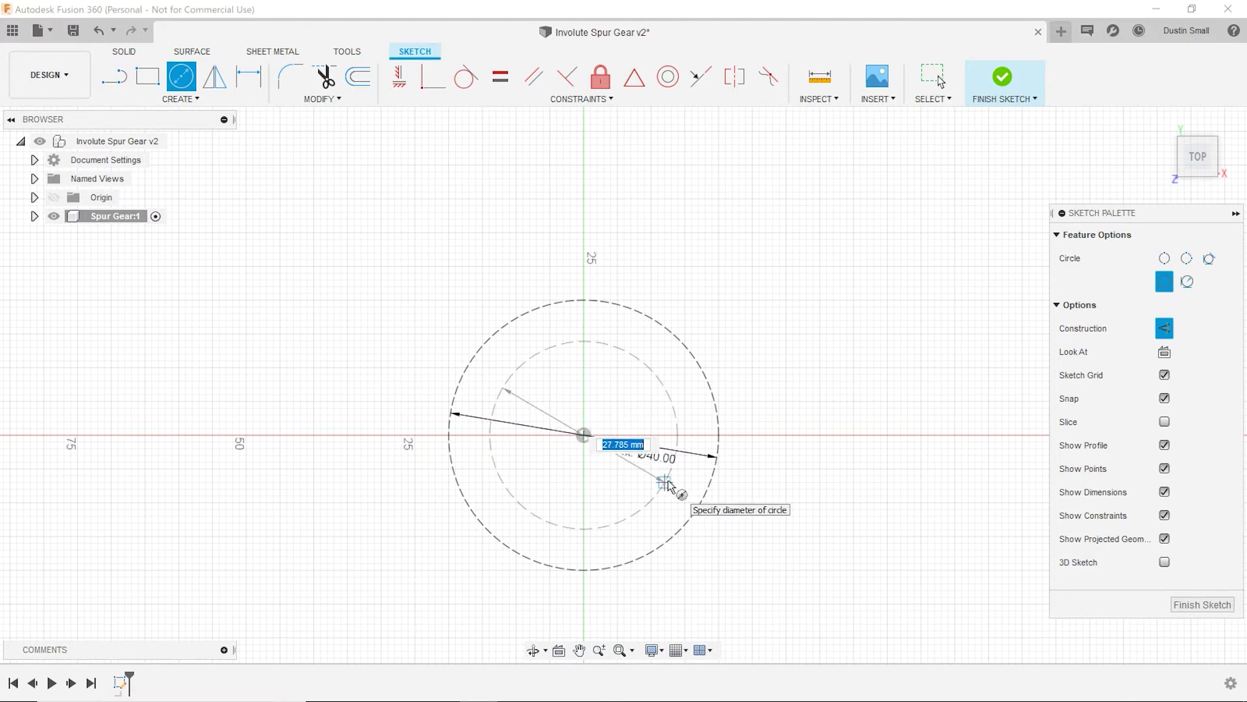
type("basediameter")
key("Tab")
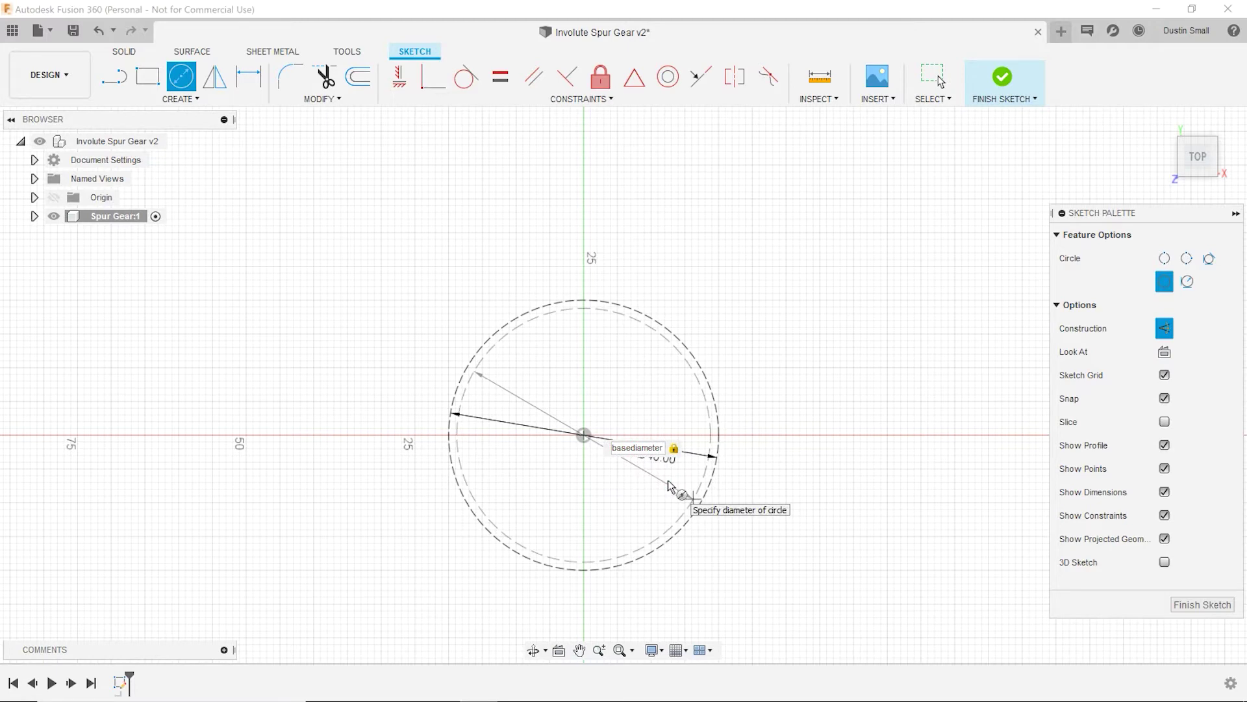
key("Return")
key("Escape")
Step: Draw a concentric construction circle at the origin with its diameter set to dedendumdiameter
scroll(742, 440, "up", 2)
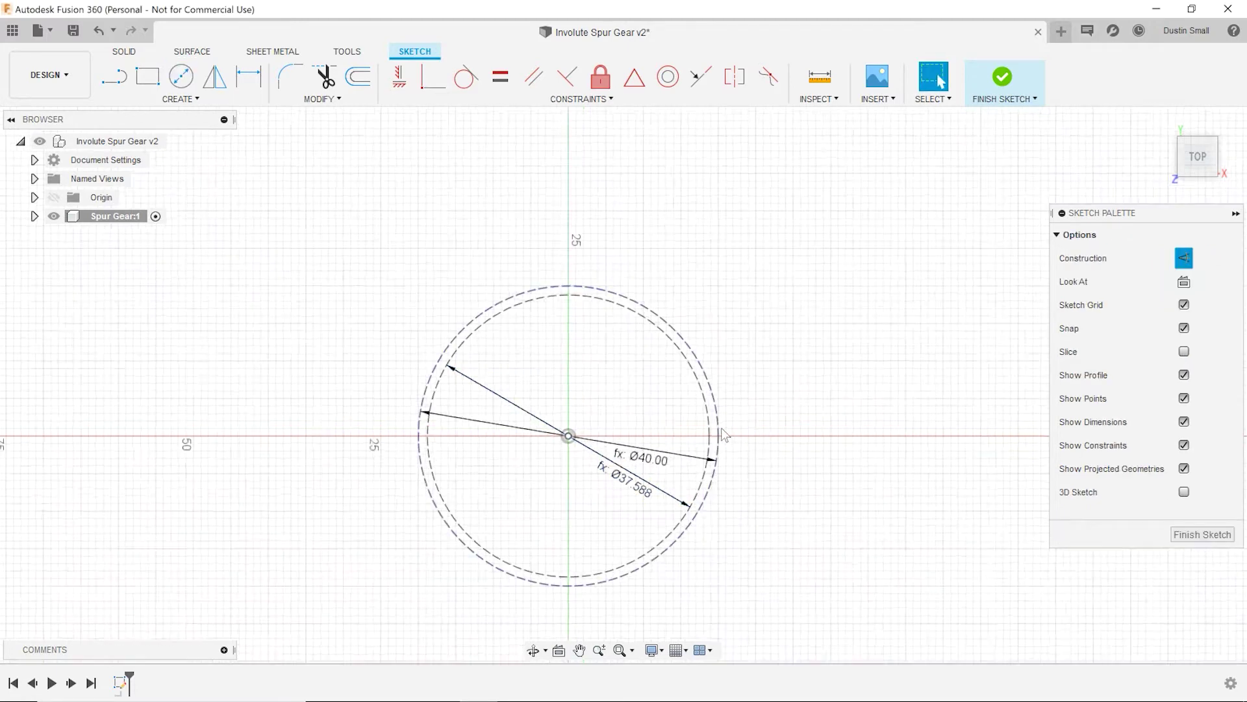
scroll(701, 452, "up", 1)
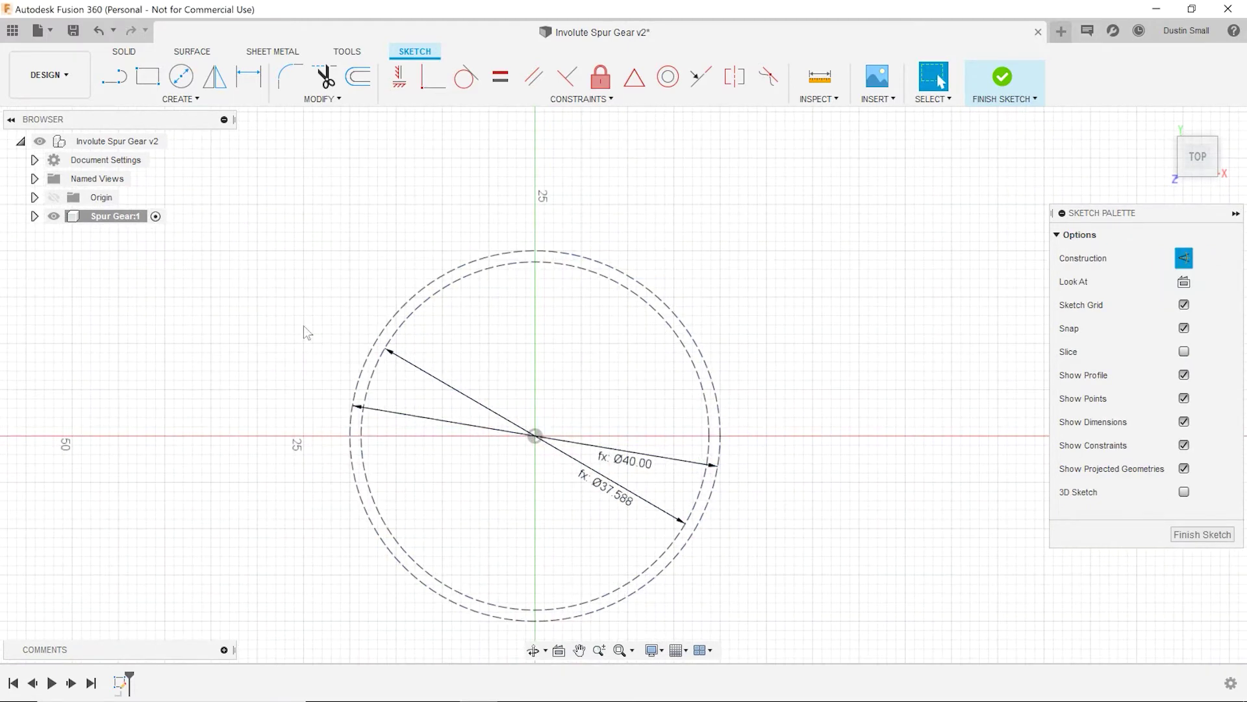
left_click(182, 76)
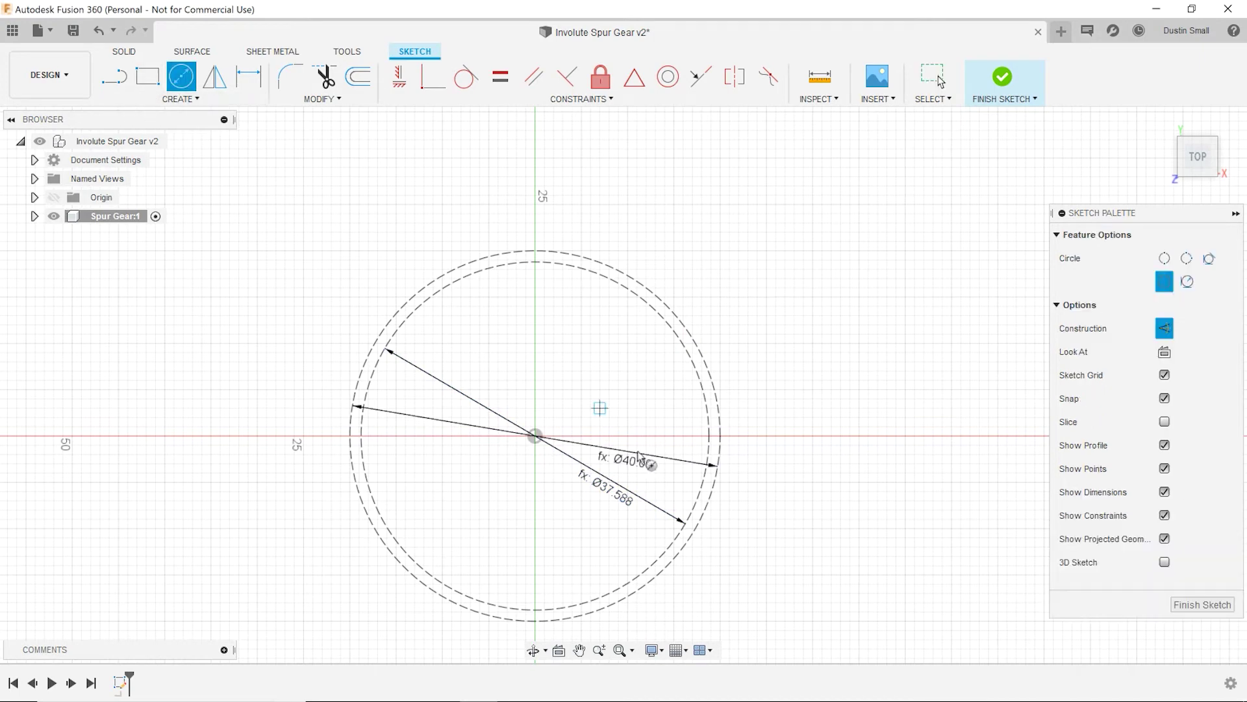
left_click(535, 435)
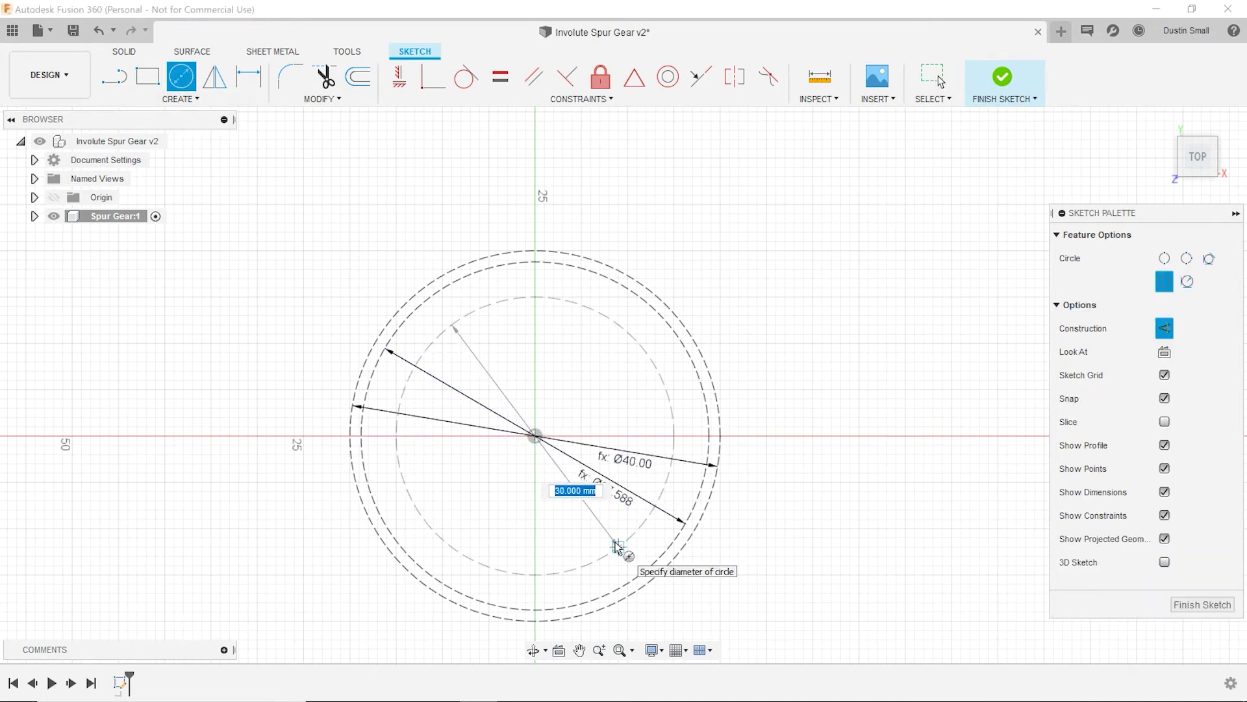
type("ded")
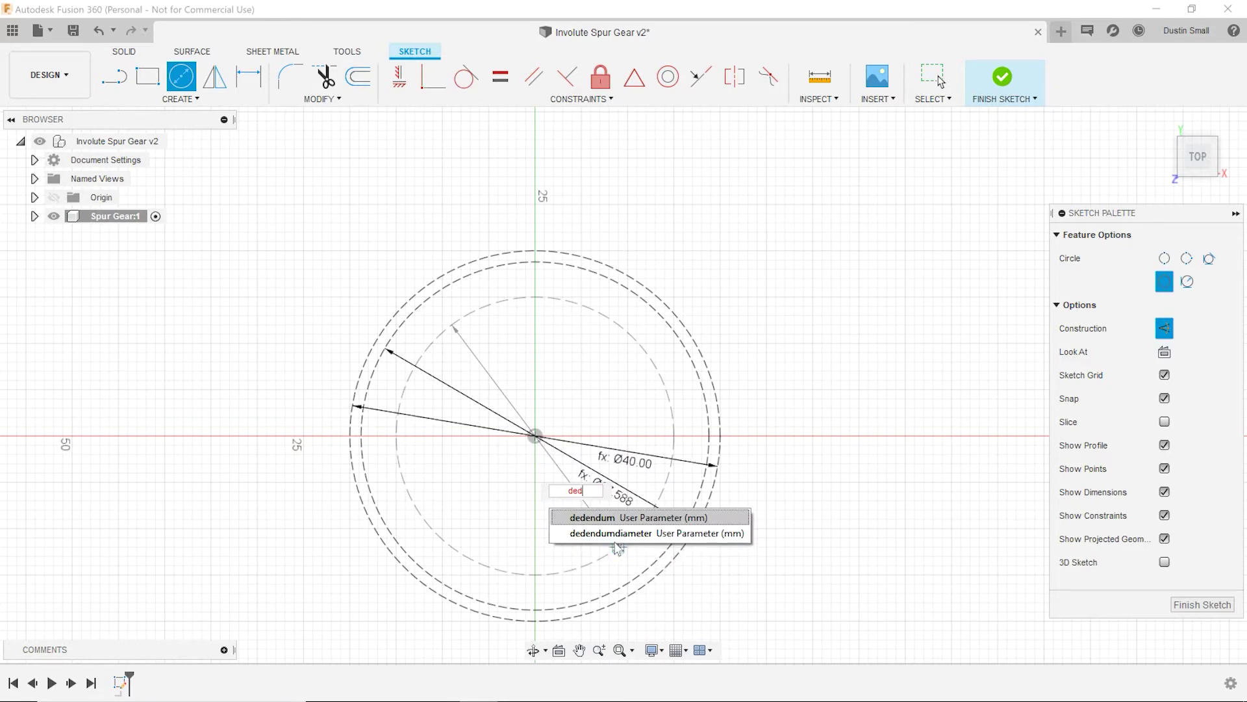
key("Down")
key("Return")
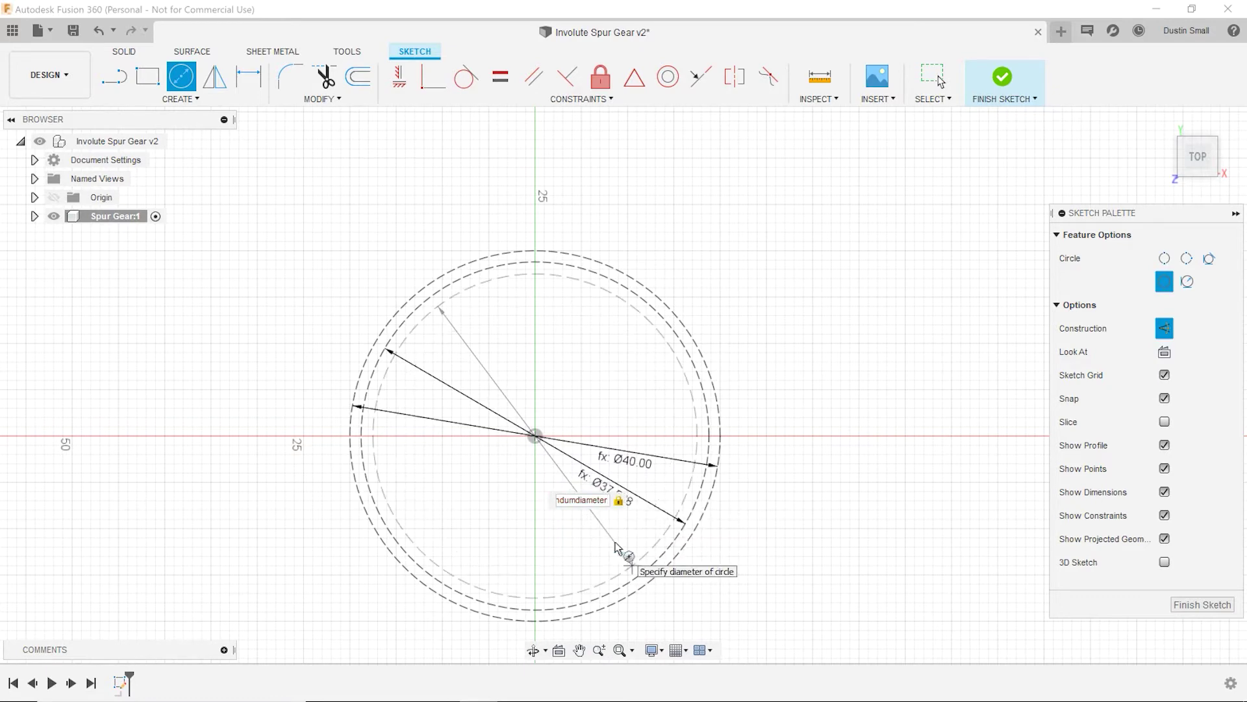
key("Return")
key("Escape")
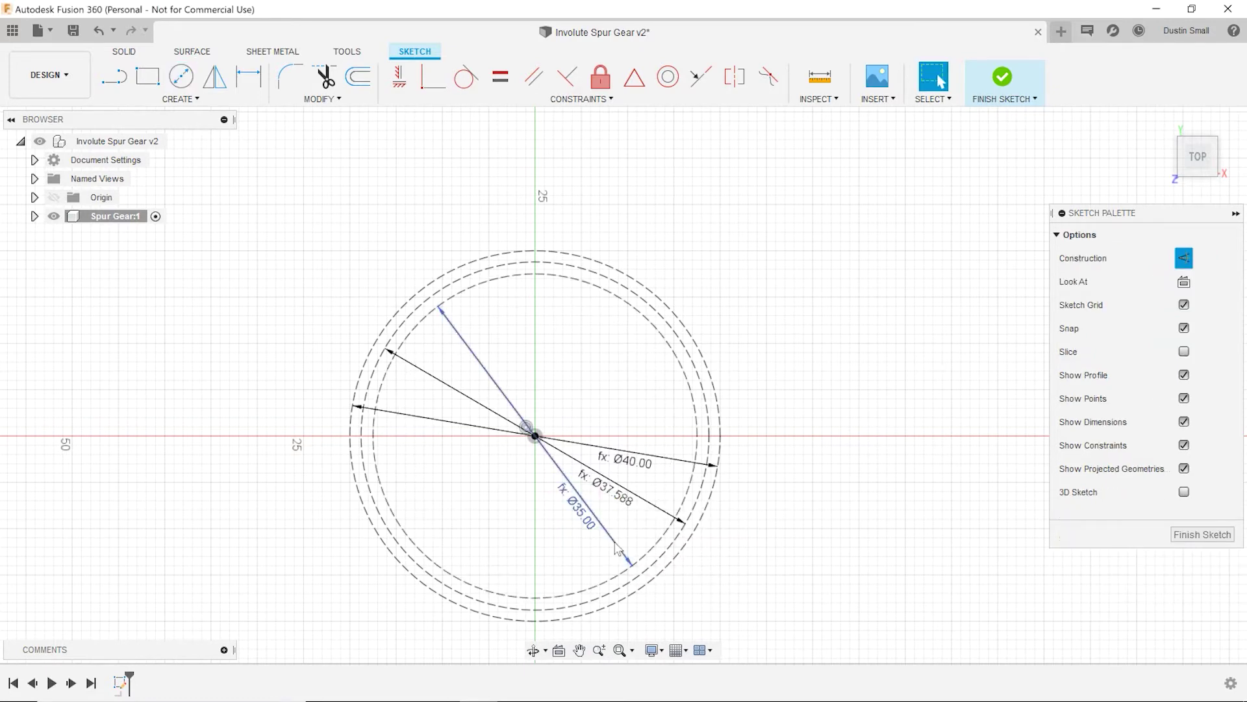
Step: Draw a concentric construction circle at the origin with its diameter set to addendumdiameter
left_click(182, 76)
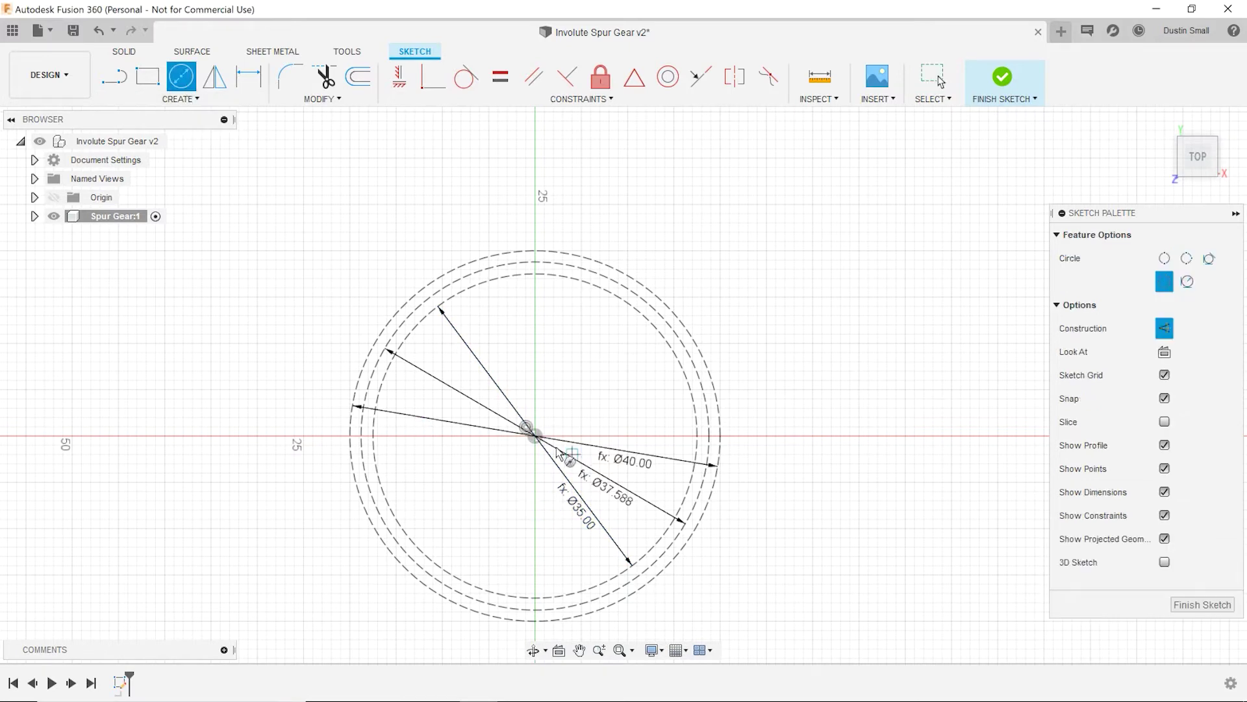
left_click(535, 436)
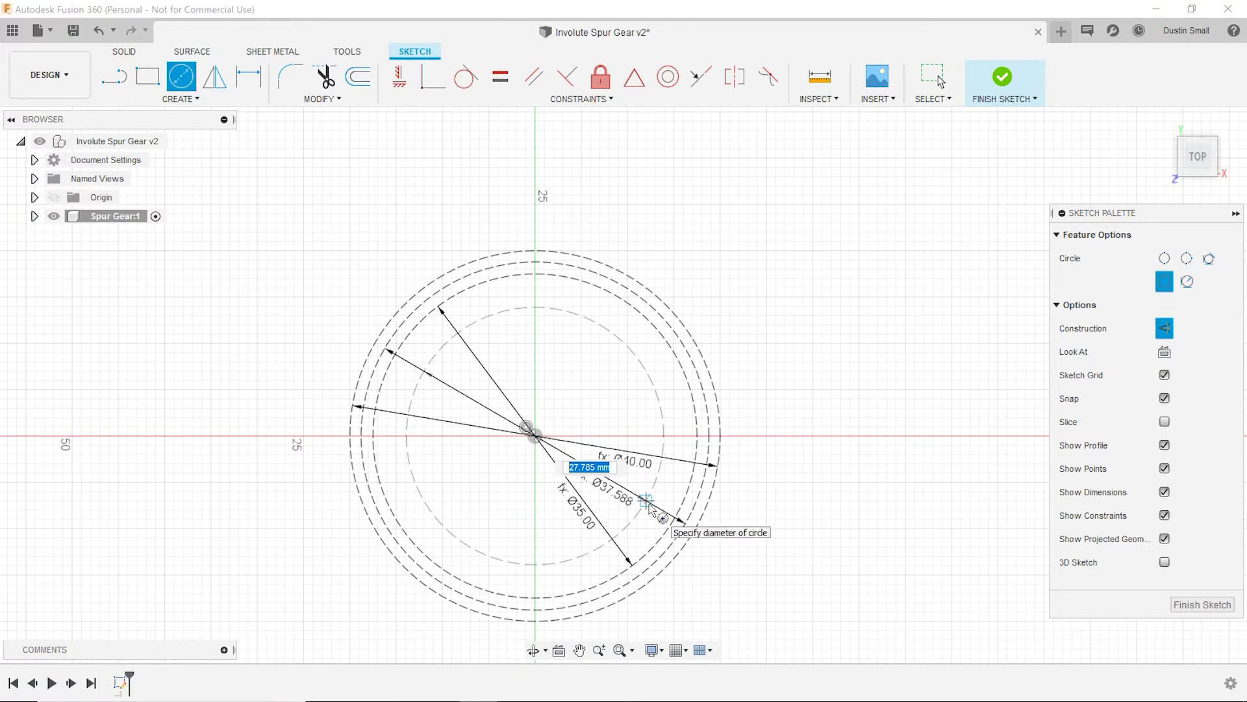
type("add")
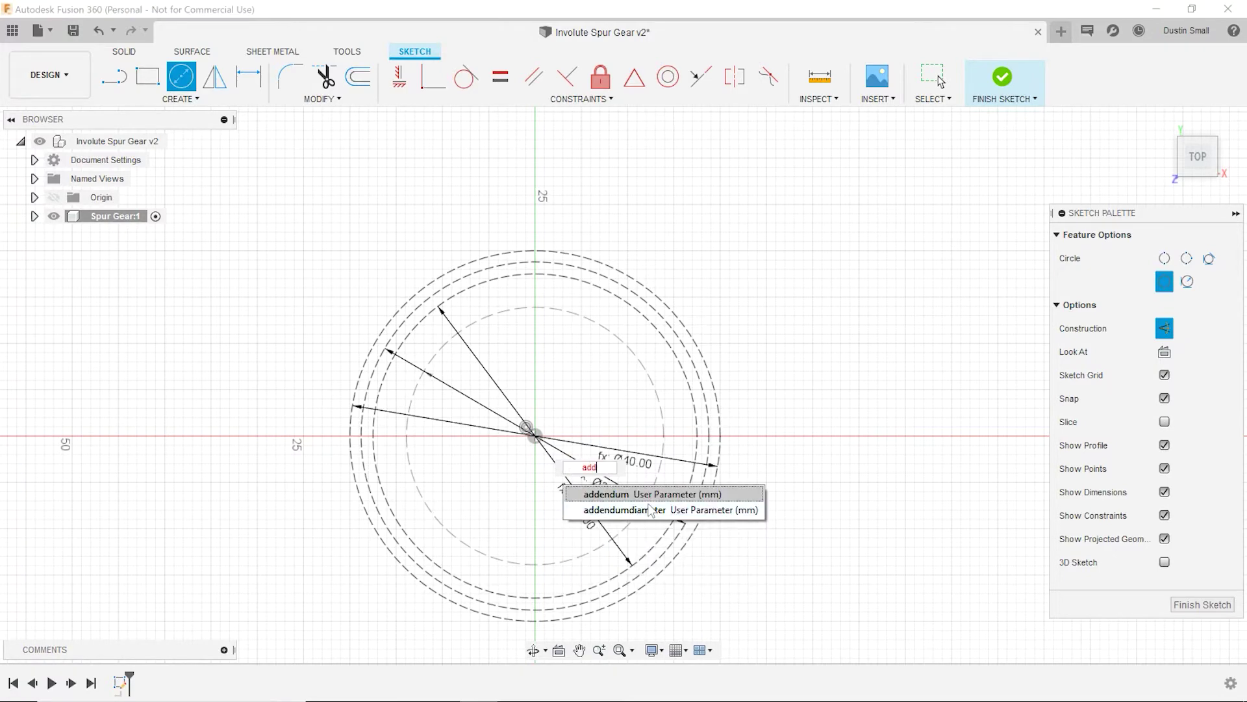
left_click(651, 509)
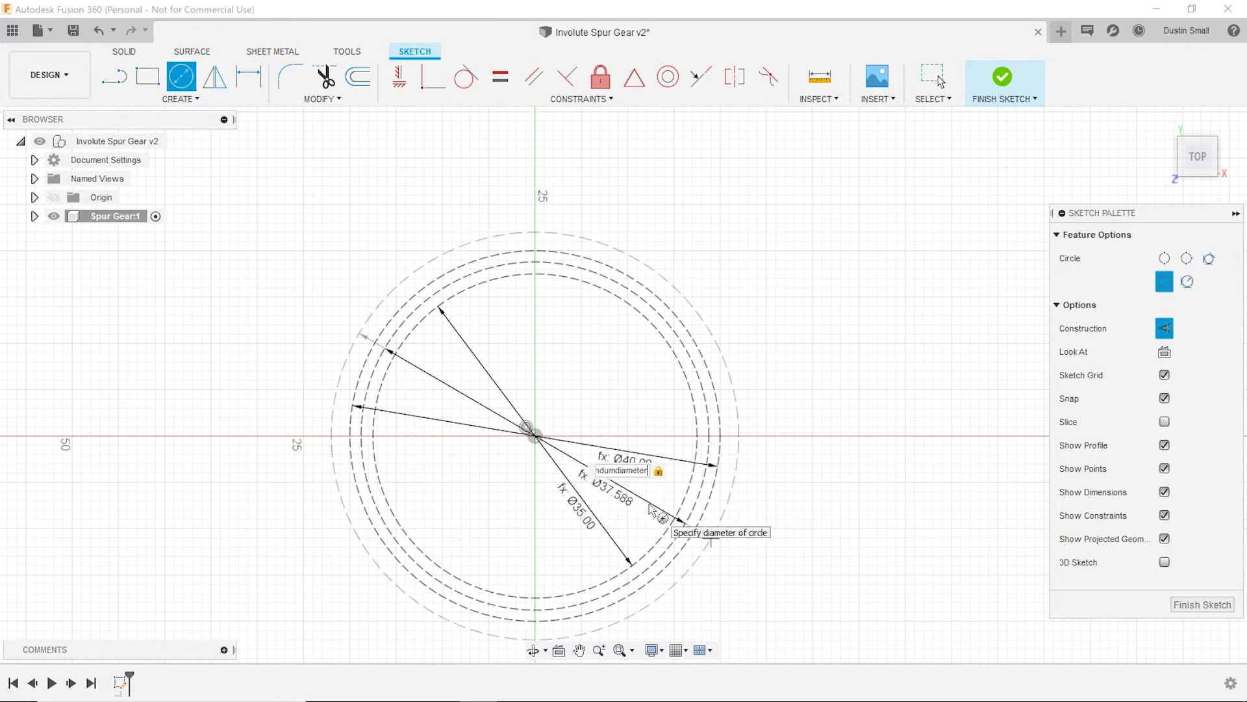
key("Return")
key("Escape")
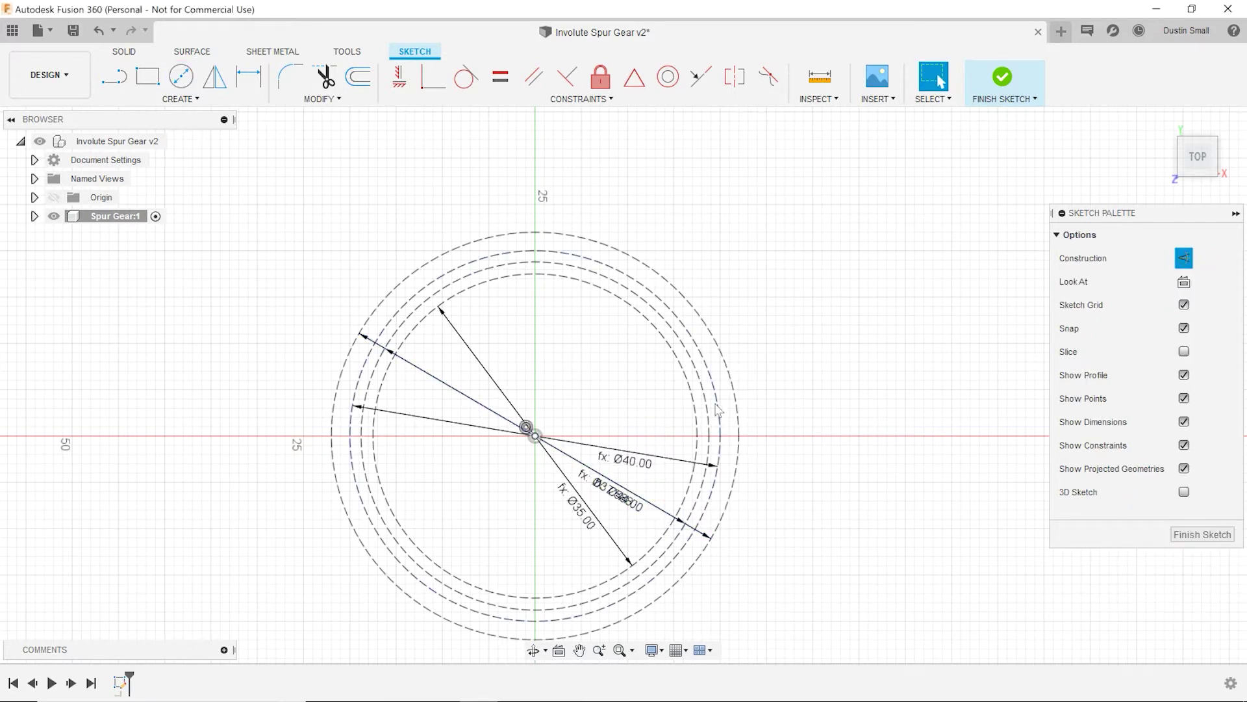
Step: Draw a horizontal construction line from the origin along the X axis, extending past the outermost addendum circle
scroll(565, 409, "up", 5)
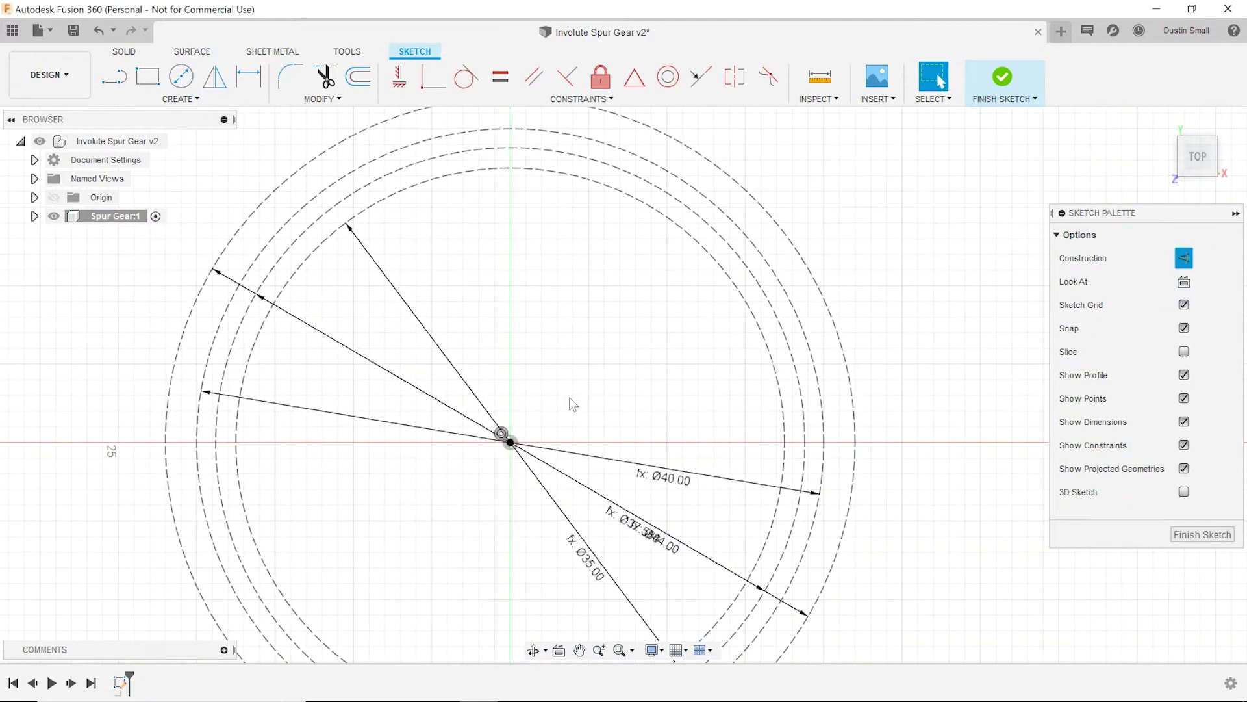
left_click(113, 75)
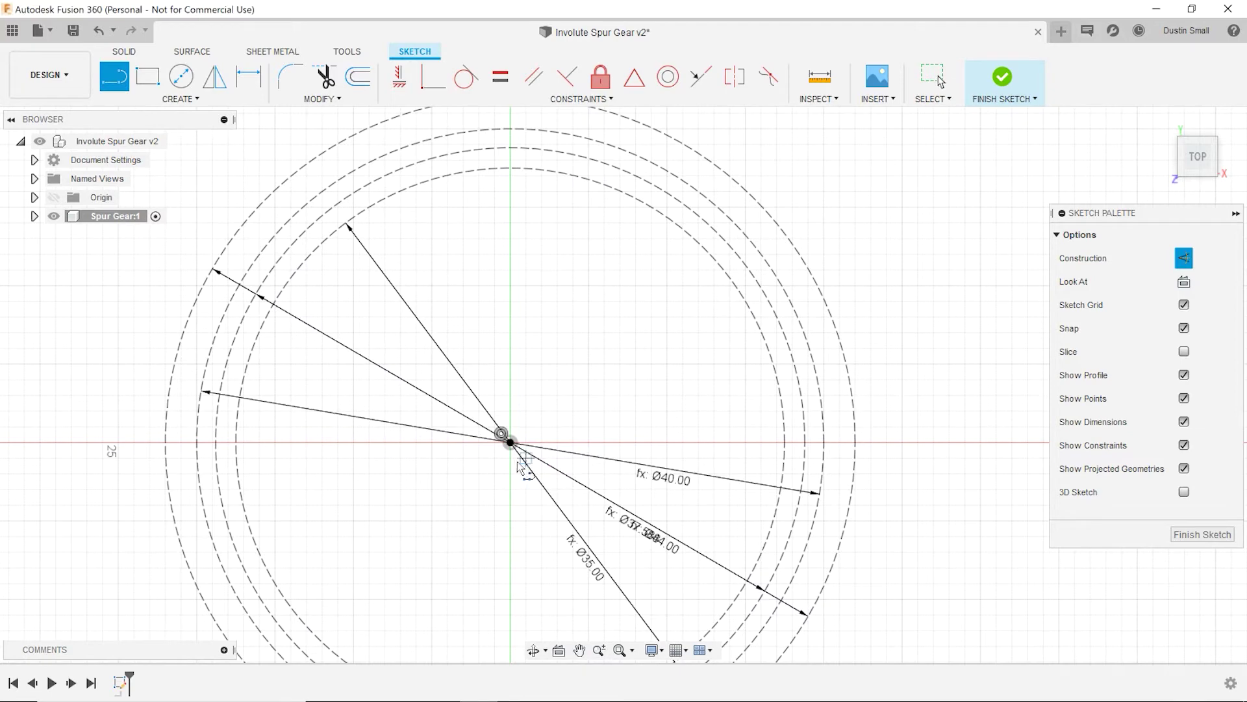
left_click(510, 443)
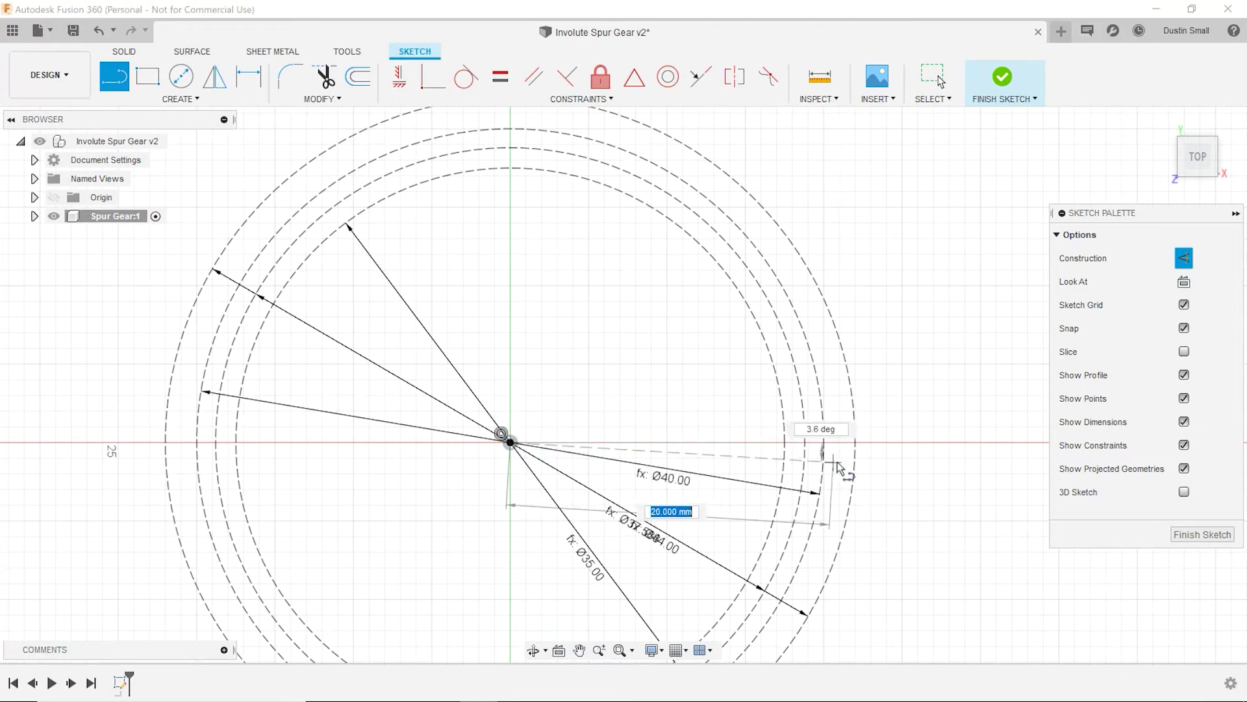
left_click(965, 443)
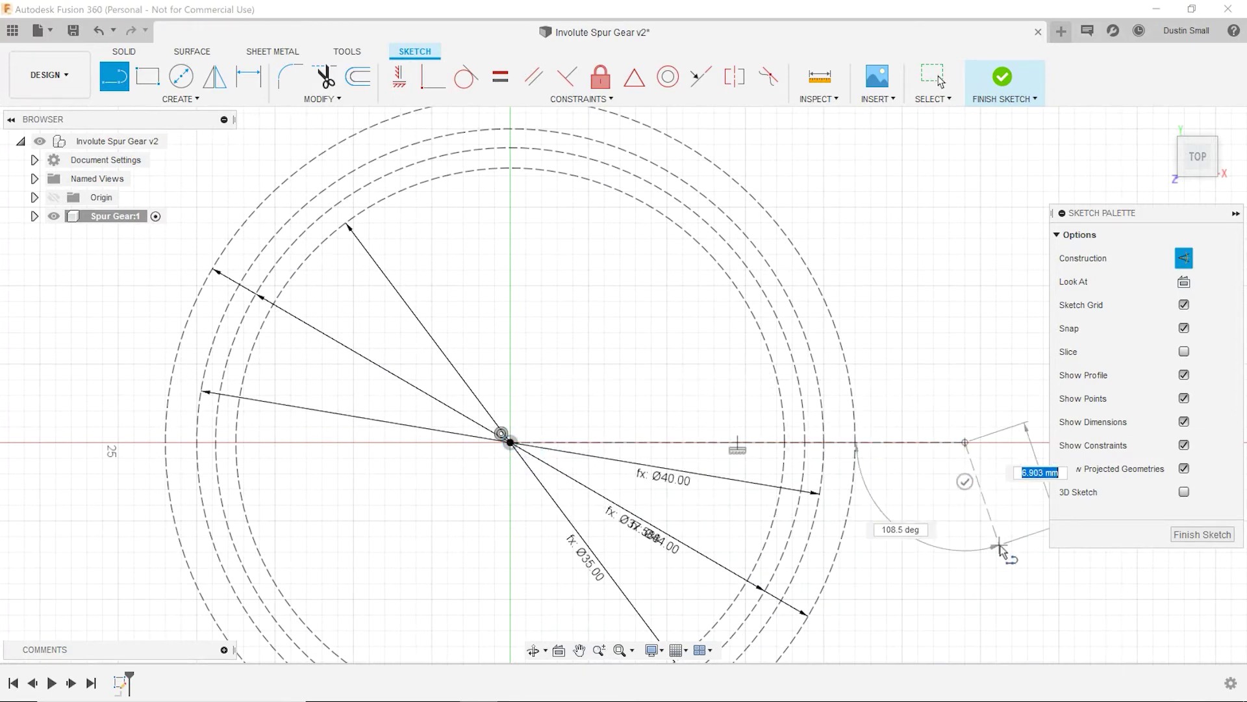
key("Escape")
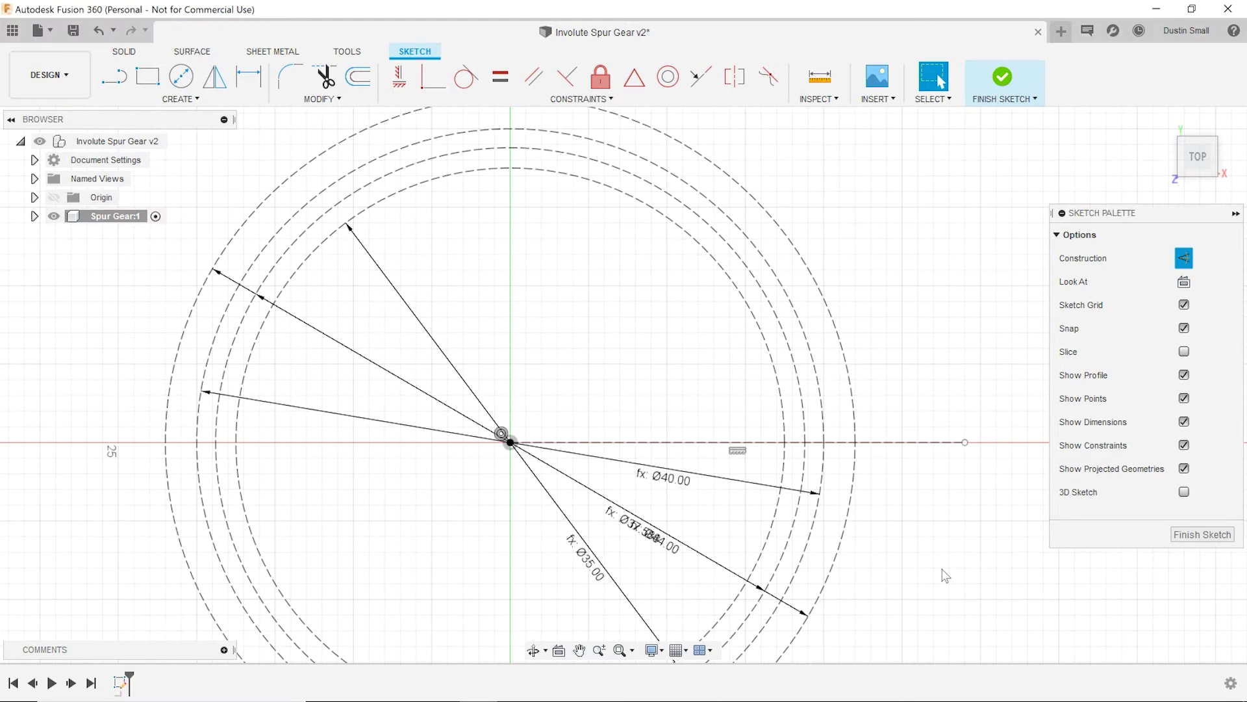
scroll(891, 362, "up", 2)
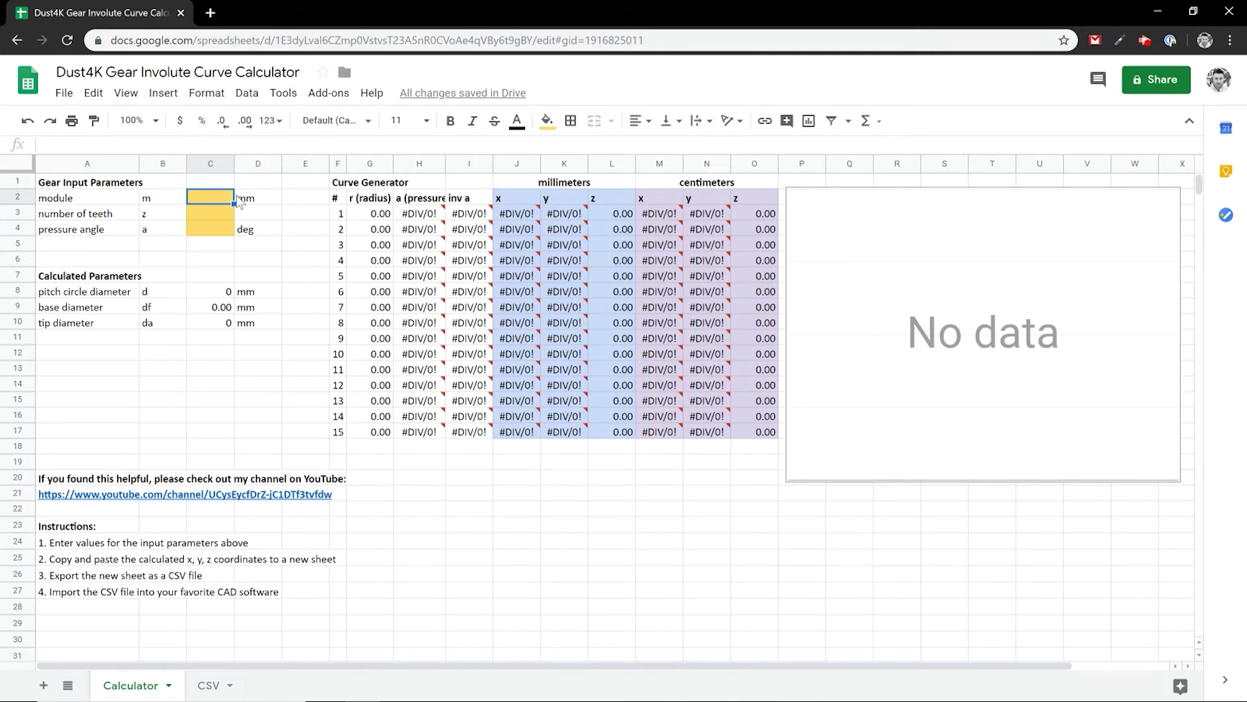
Step: Switch to the Google Sheets involute curve calculator and enter module 2 mm, 20 teeth and a pressure angle of 20 deg
type("2")
key("Return")
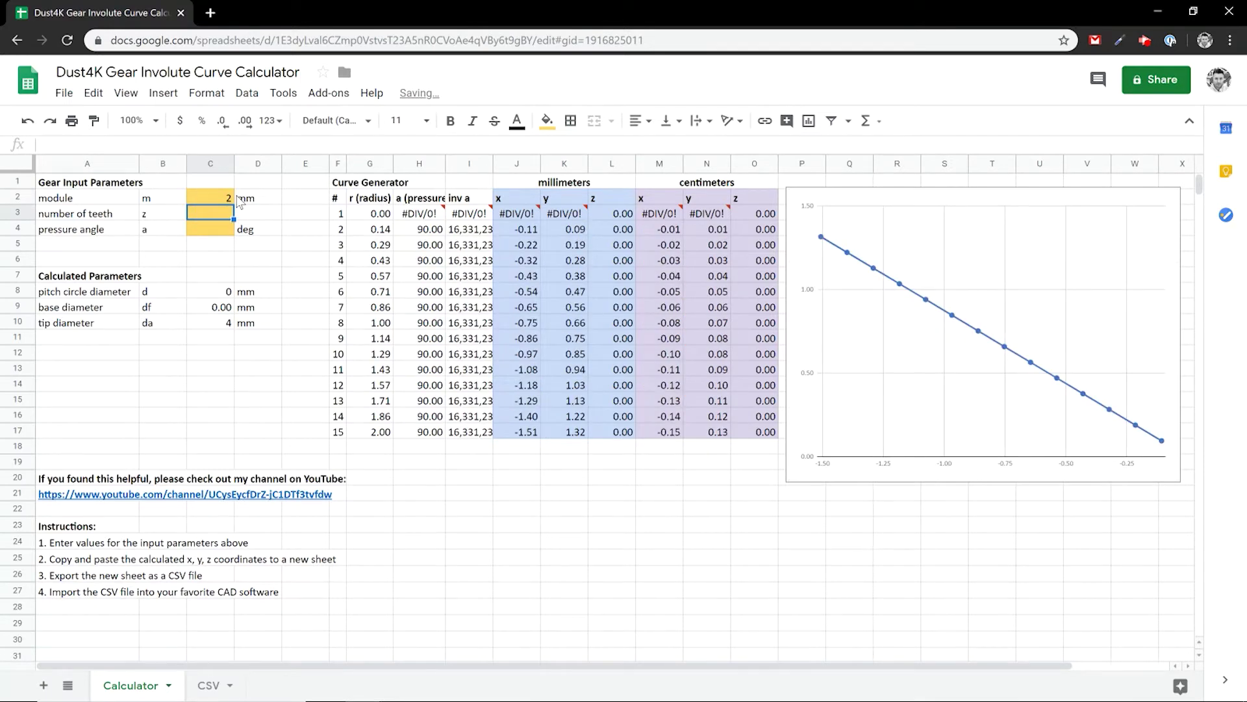
type("20")
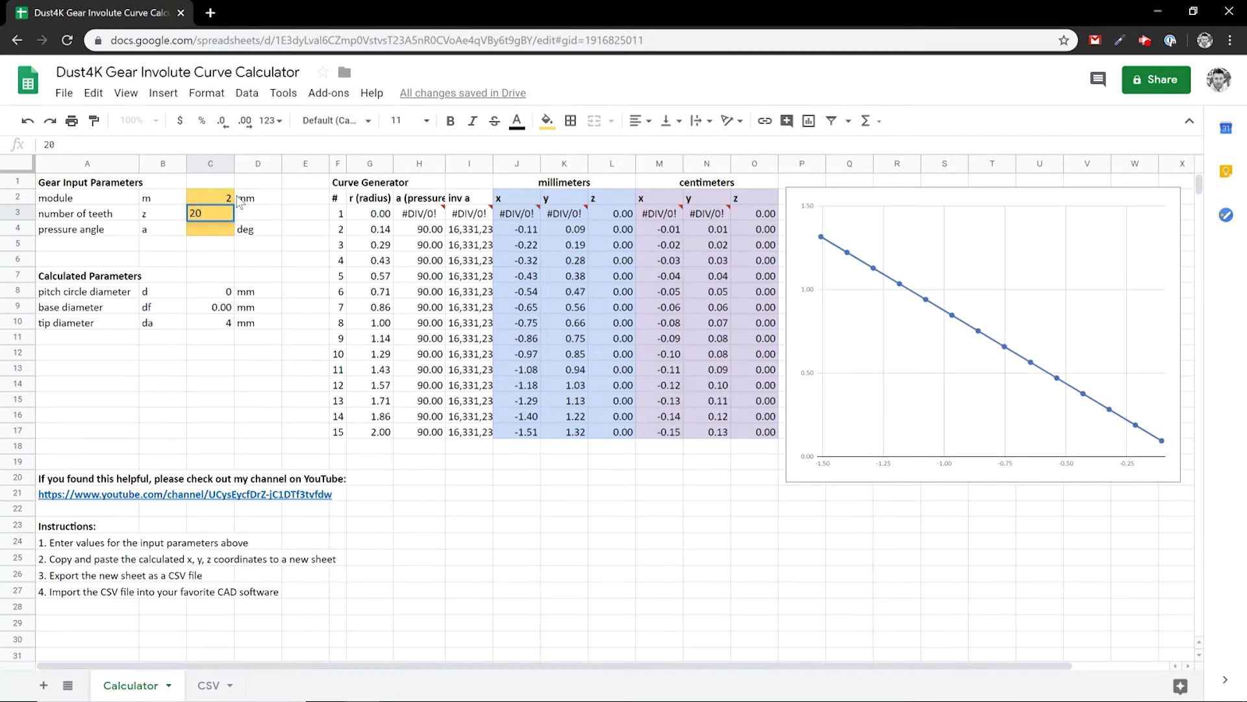
key("Return")
type("20")
key("Return")
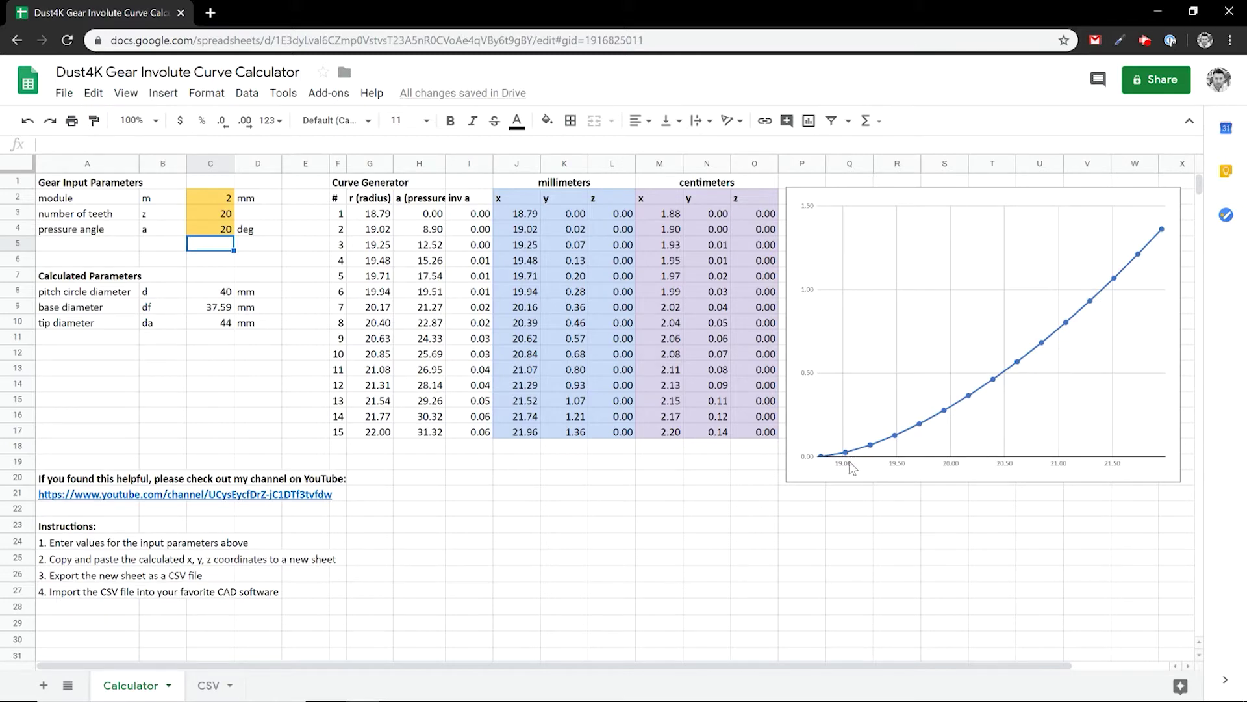
Step: Examine the curve generator's formulas for the first, second and last radii, the involute value and the millimetre and centimetre coordinates
left_click(382, 218)
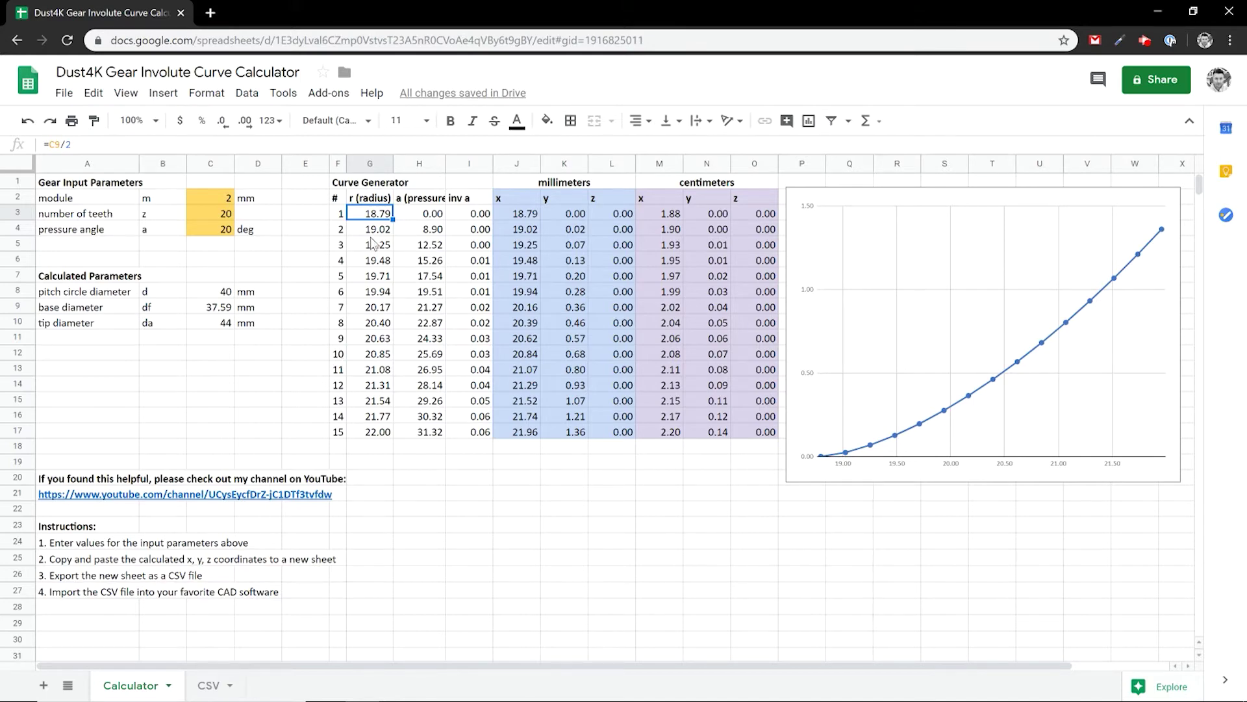
left_click(380, 431)
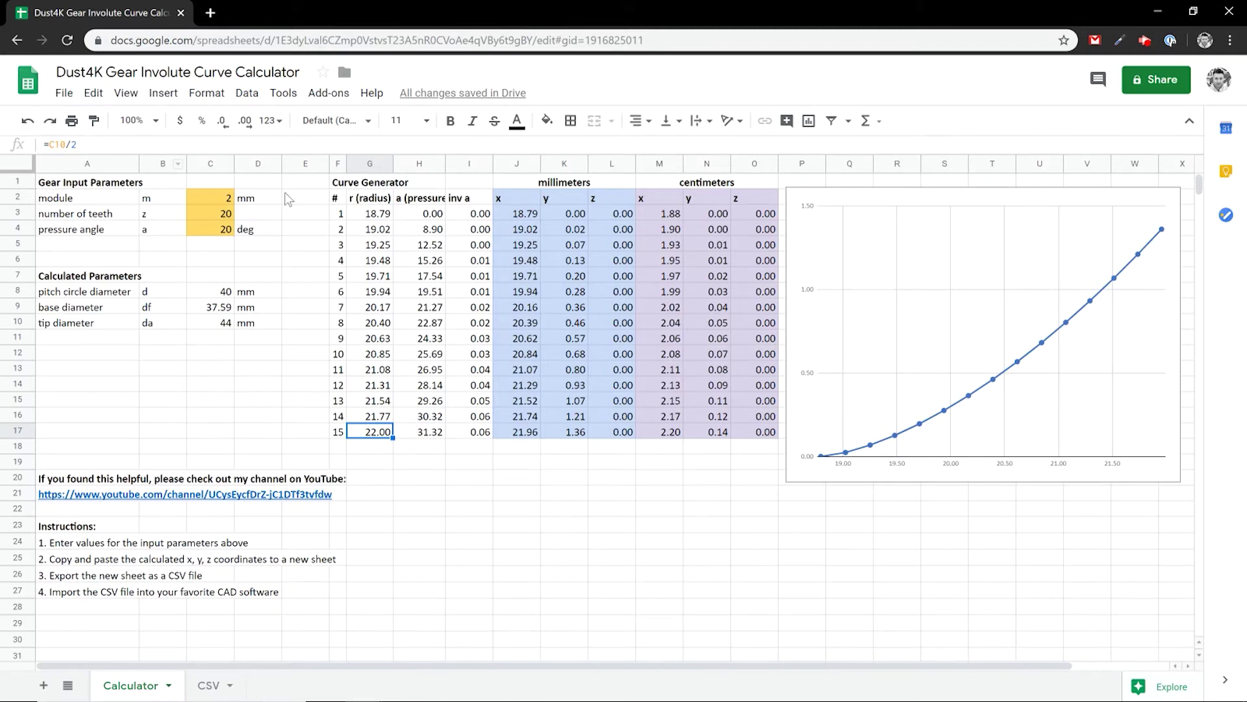
left_click(379, 218)
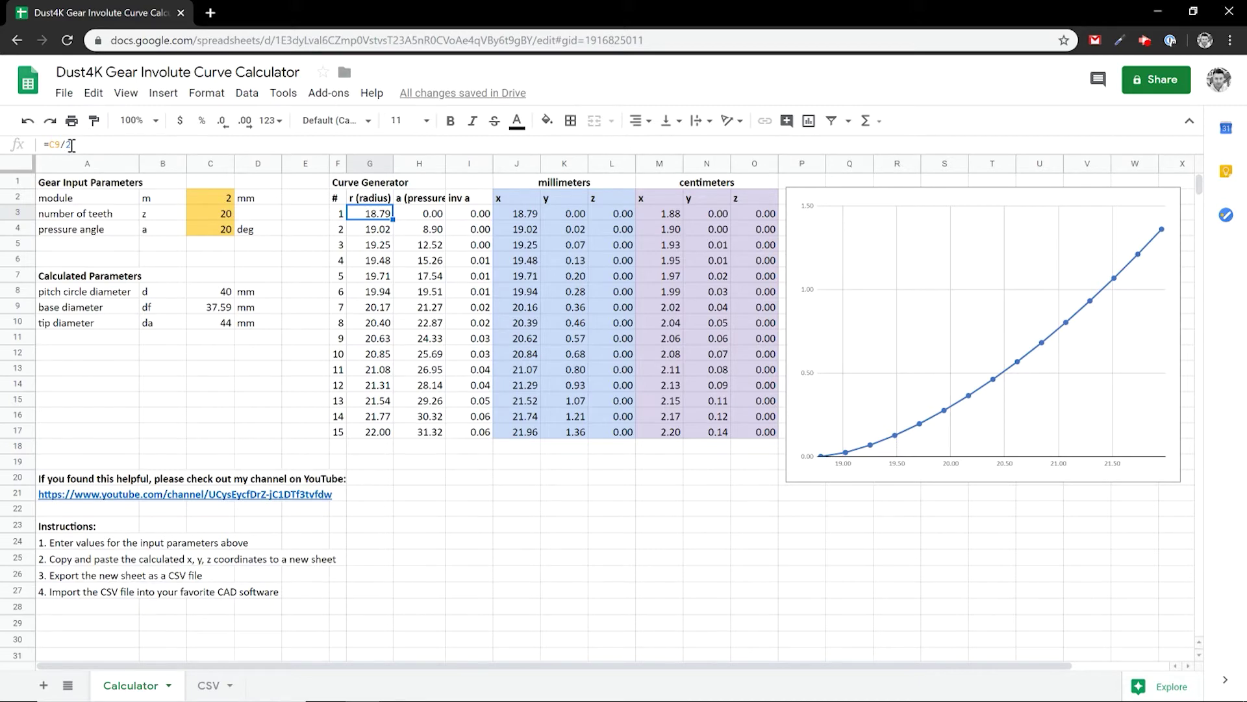
left_click(375, 231)
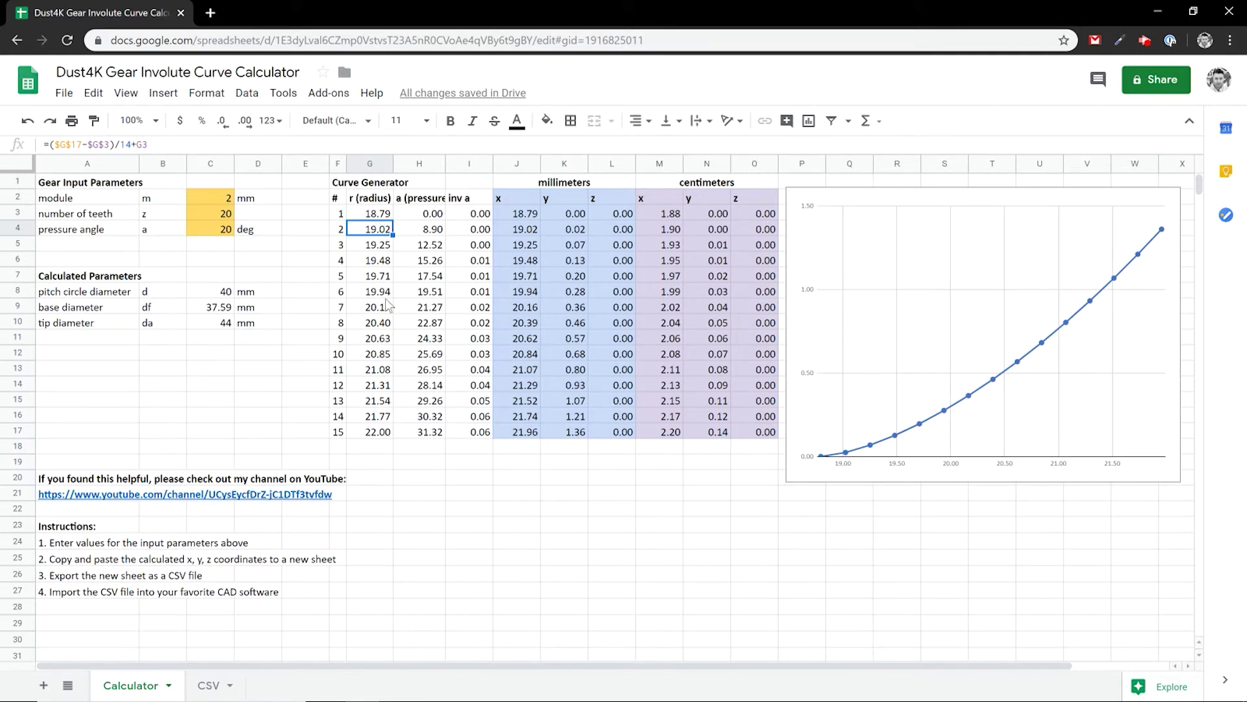
left_click(471, 214)
left_click_drag(532, 219, 582, 419)
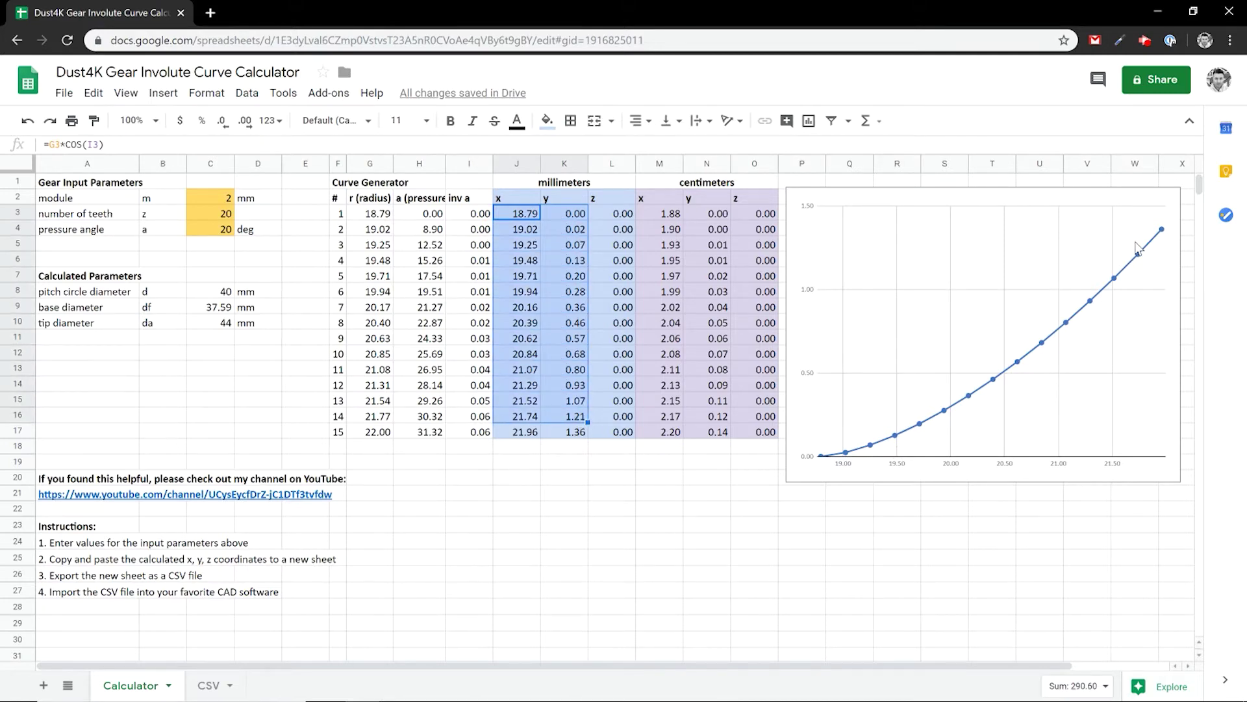
left_click(523, 214)
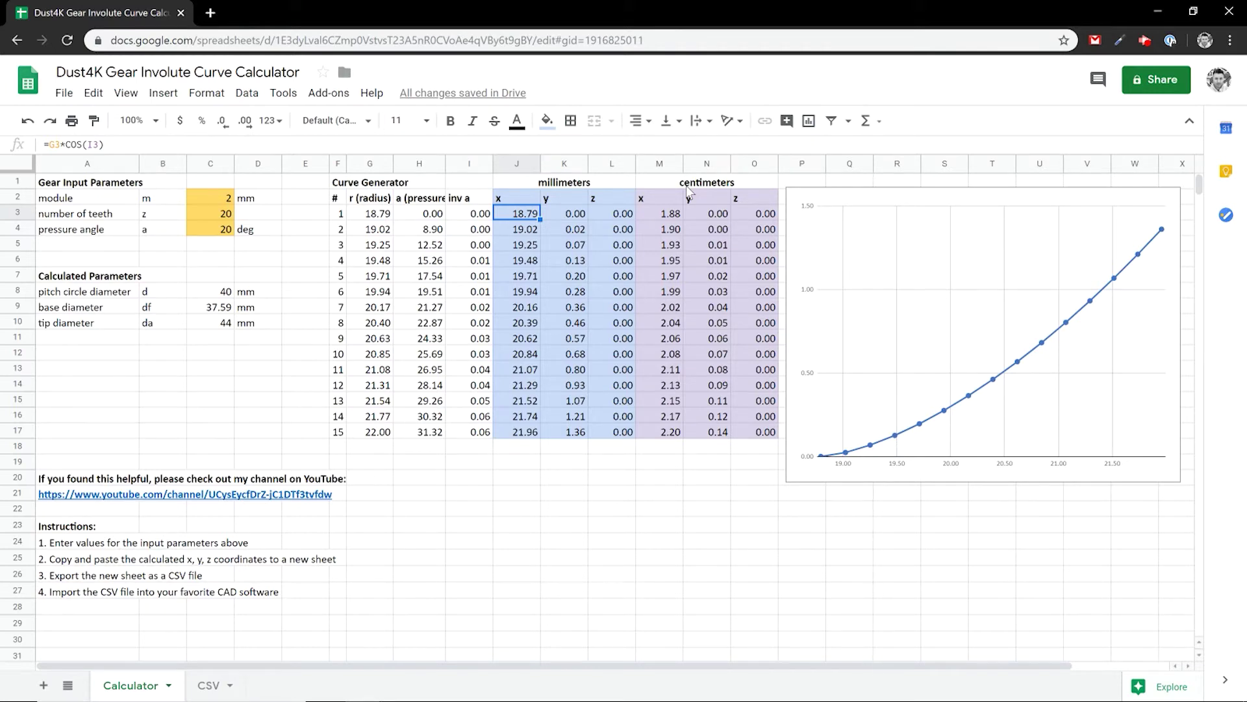
left_click(654, 230)
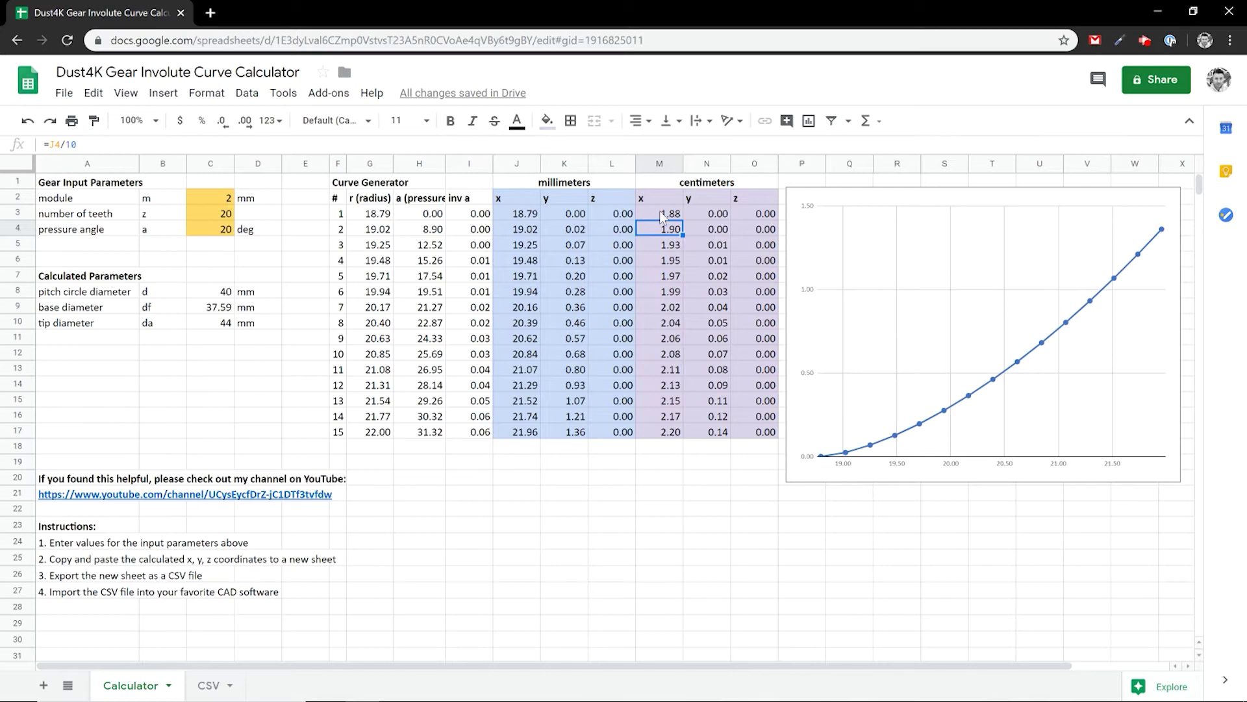
Step: Copy the centimetre x, y, z coordinates of all 15 points and paste them as values only into the CSV sheet from A1
left_click_drag(661, 214, 767, 431)
key("ctrl+c")
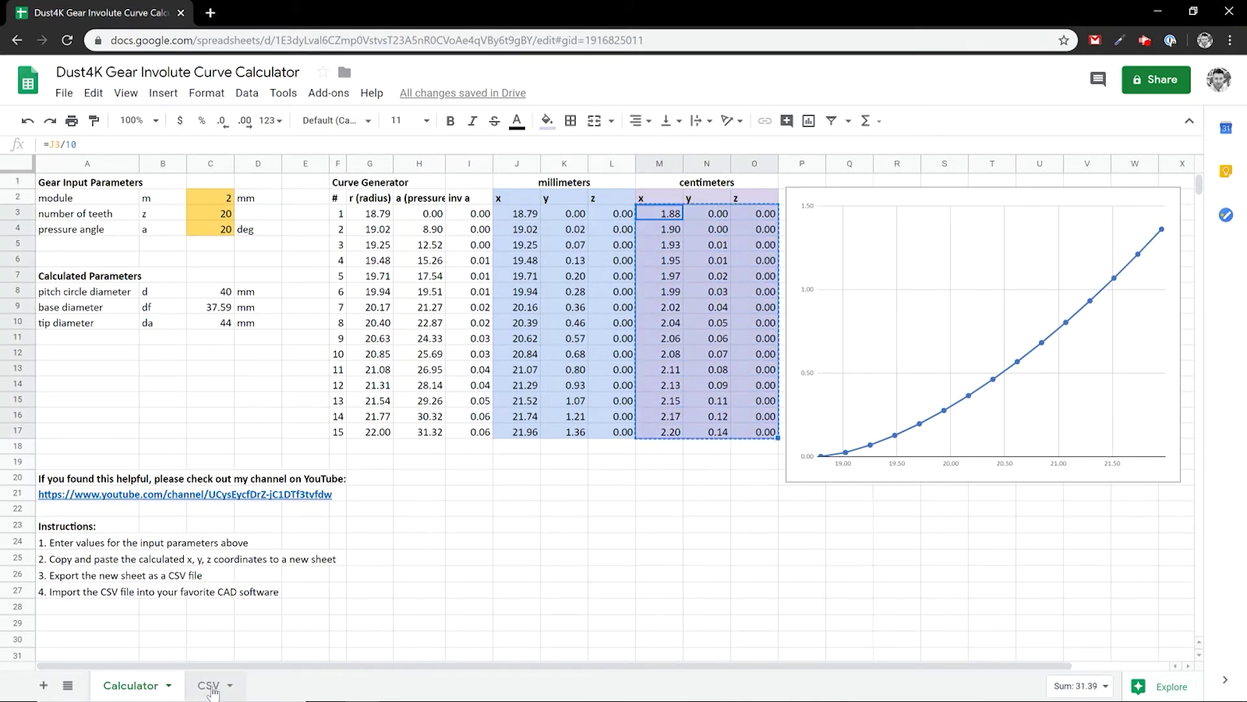
left_click(209, 685)
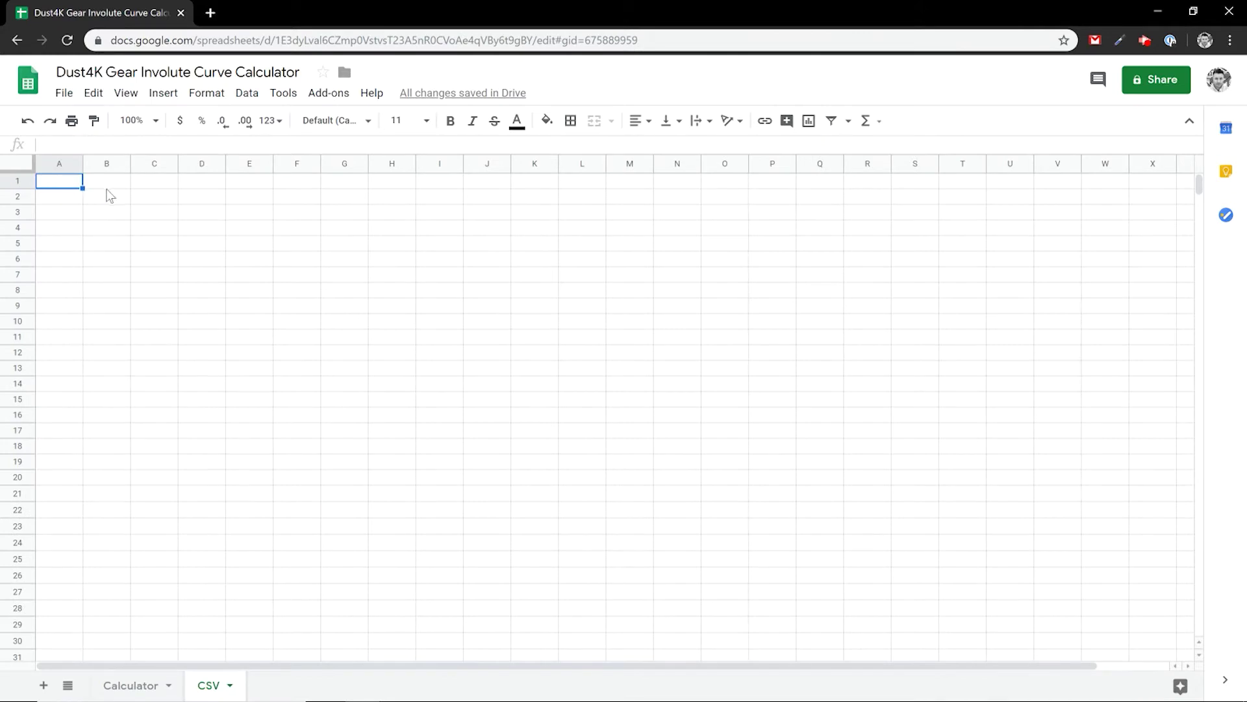
key("ctrl+v")
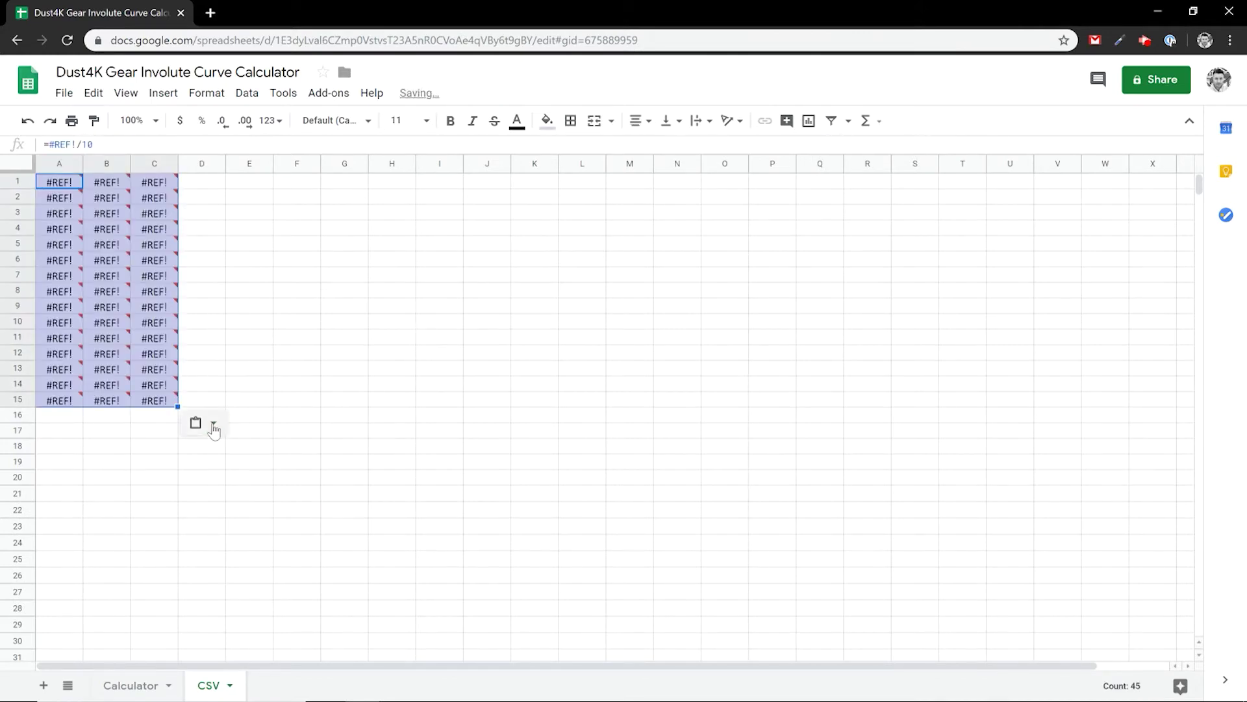
left_click(209, 423)
left_click(237, 453)
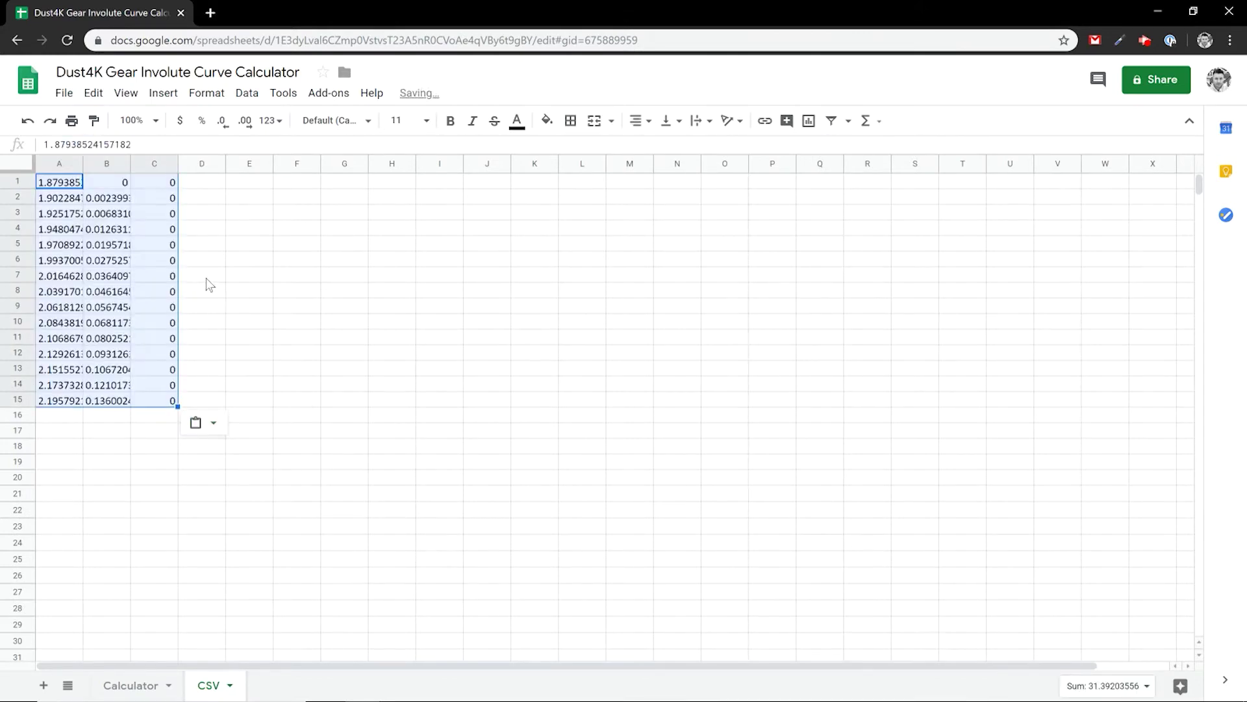
Step: Download the current CSV sheet as a comma-separated values file
left_click(63, 92)
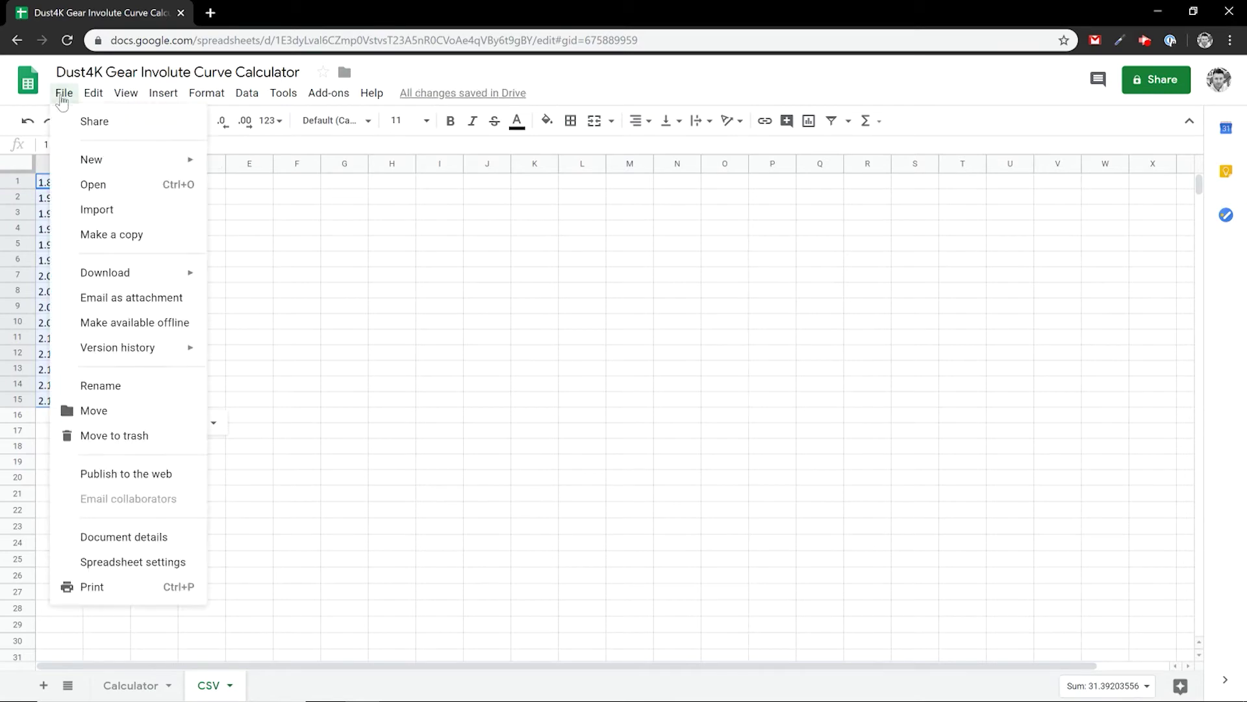
mouse_move(116, 273)
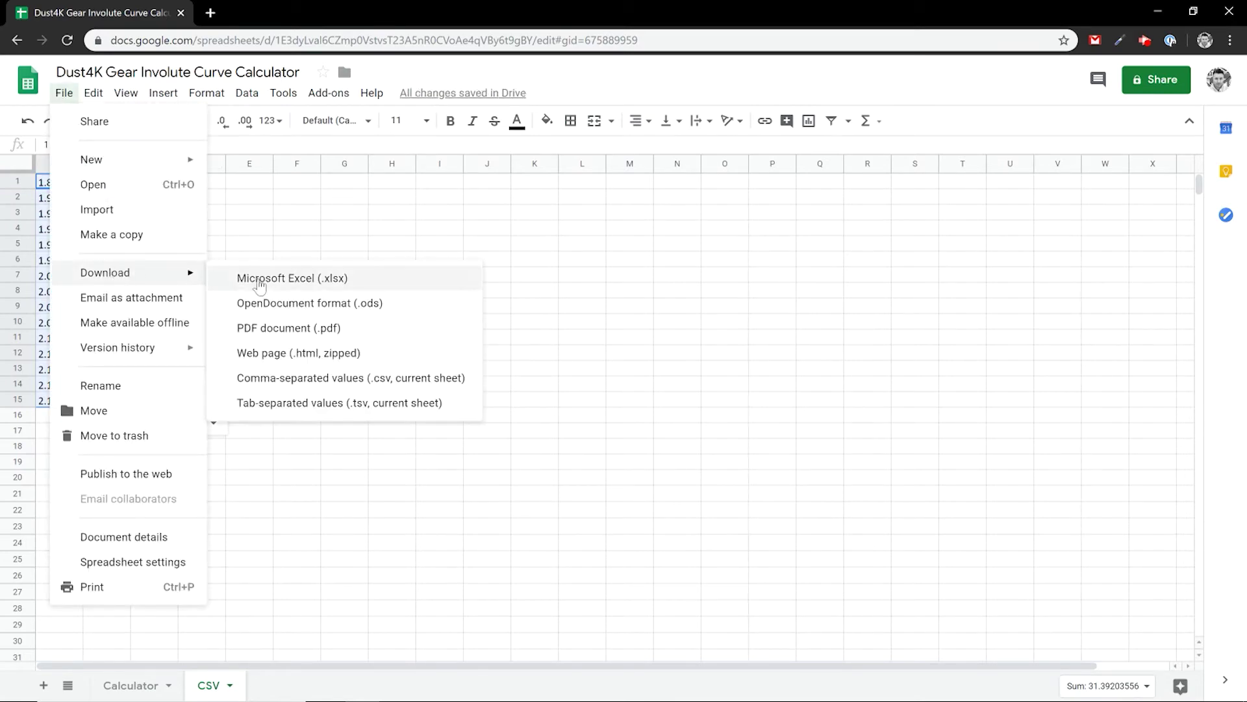
left_click(378, 384)
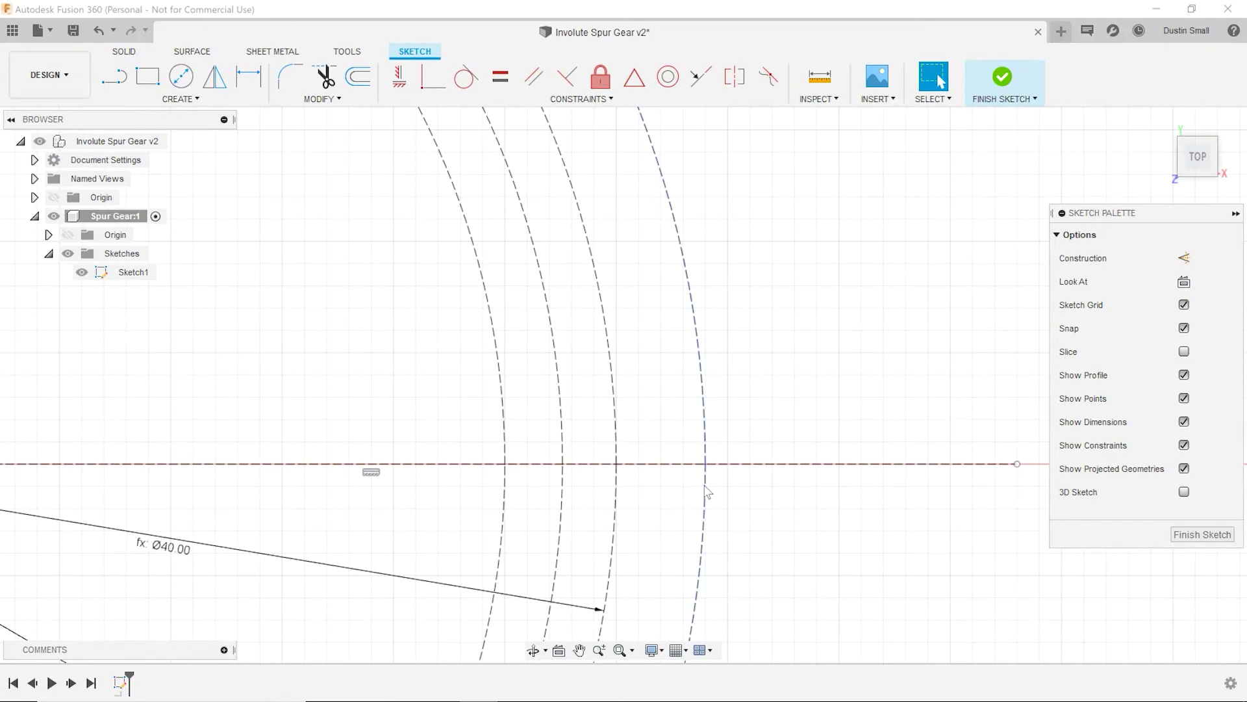
Step: Return to Fusion 360, finish the sketch, and run the ImportSplineCSV script on "Dust4K Gear Involute Curve Calculator - CSV.csv"
left_click(1201, 535)
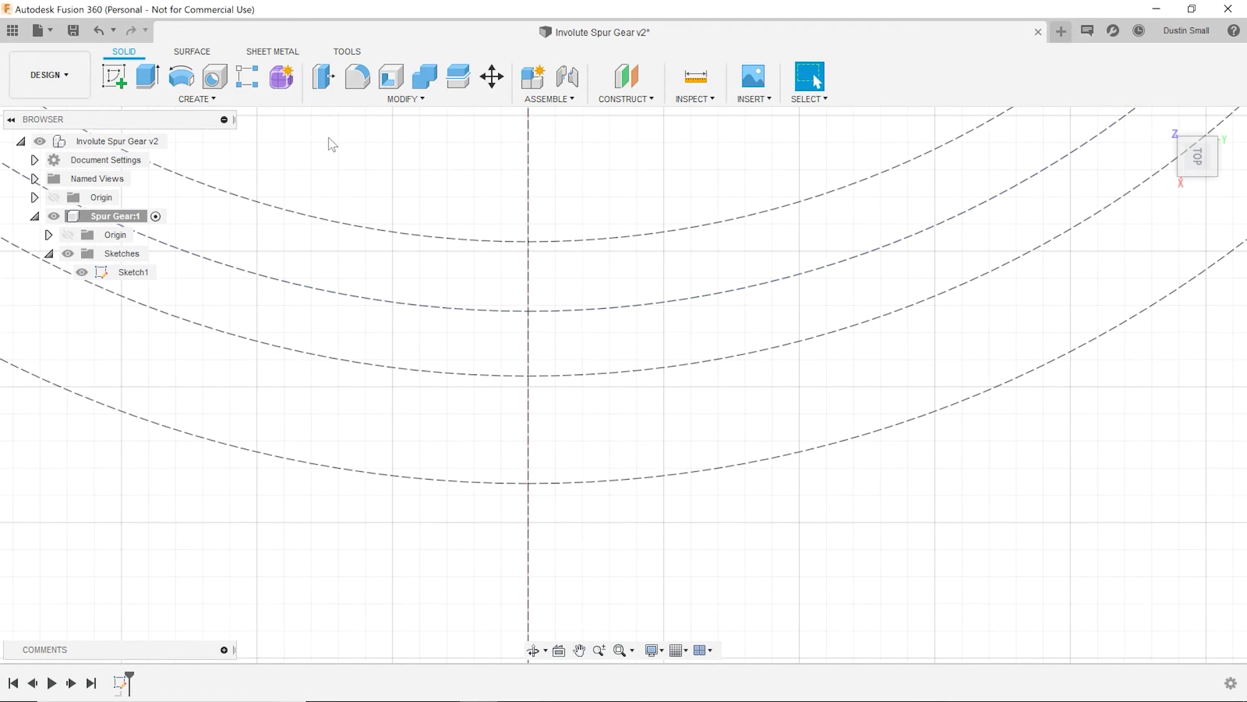
left_click(347, 52)
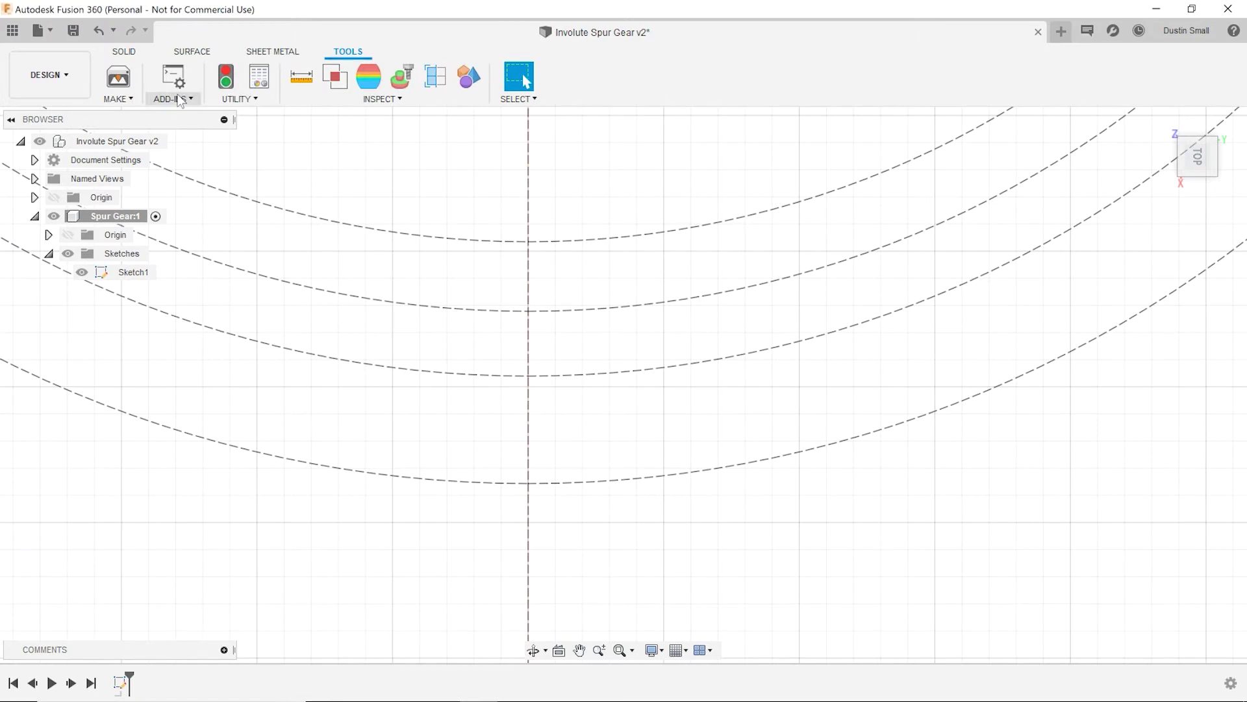
left_click(181, 99)
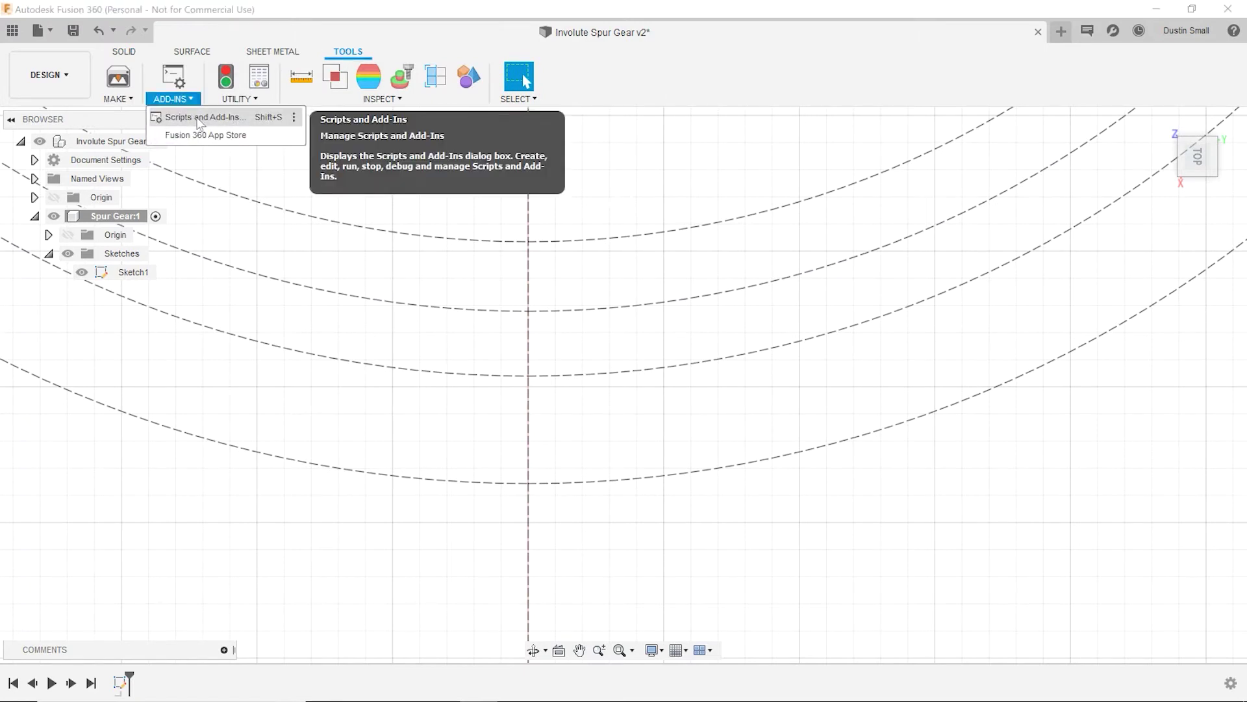
left_click(198, 119)
scroll(715, 324, "down", 2)
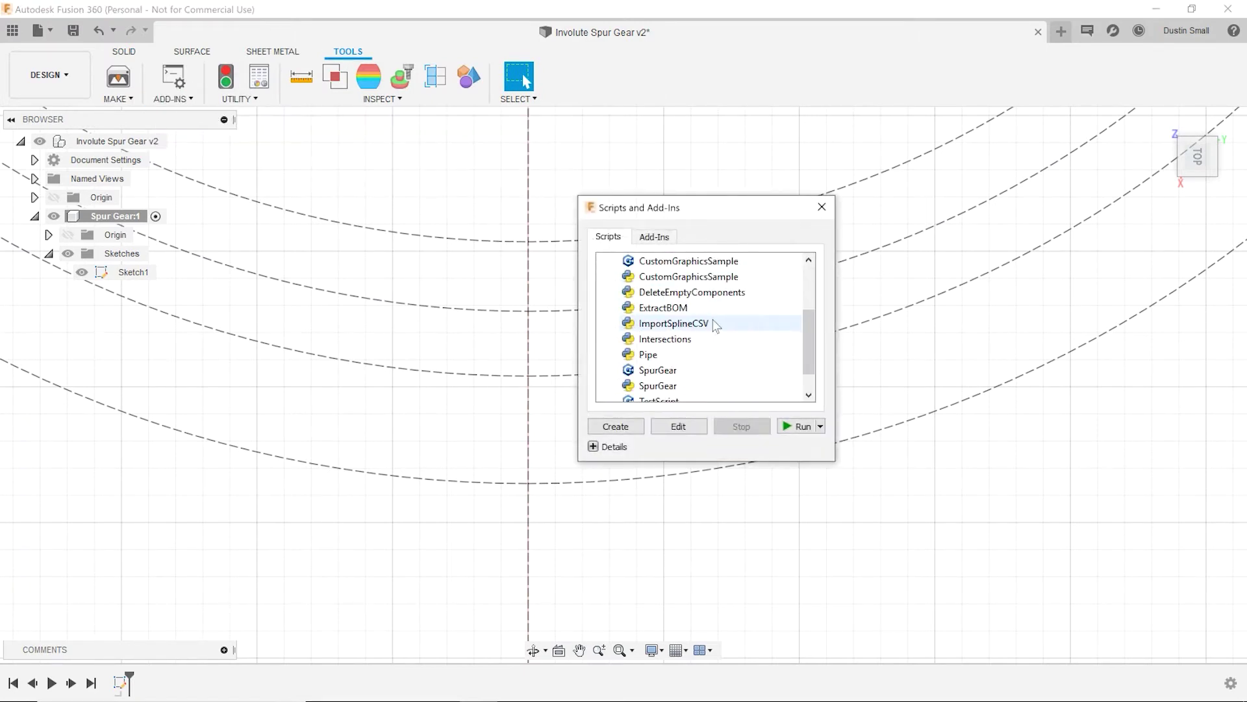
left_click(709, 324)
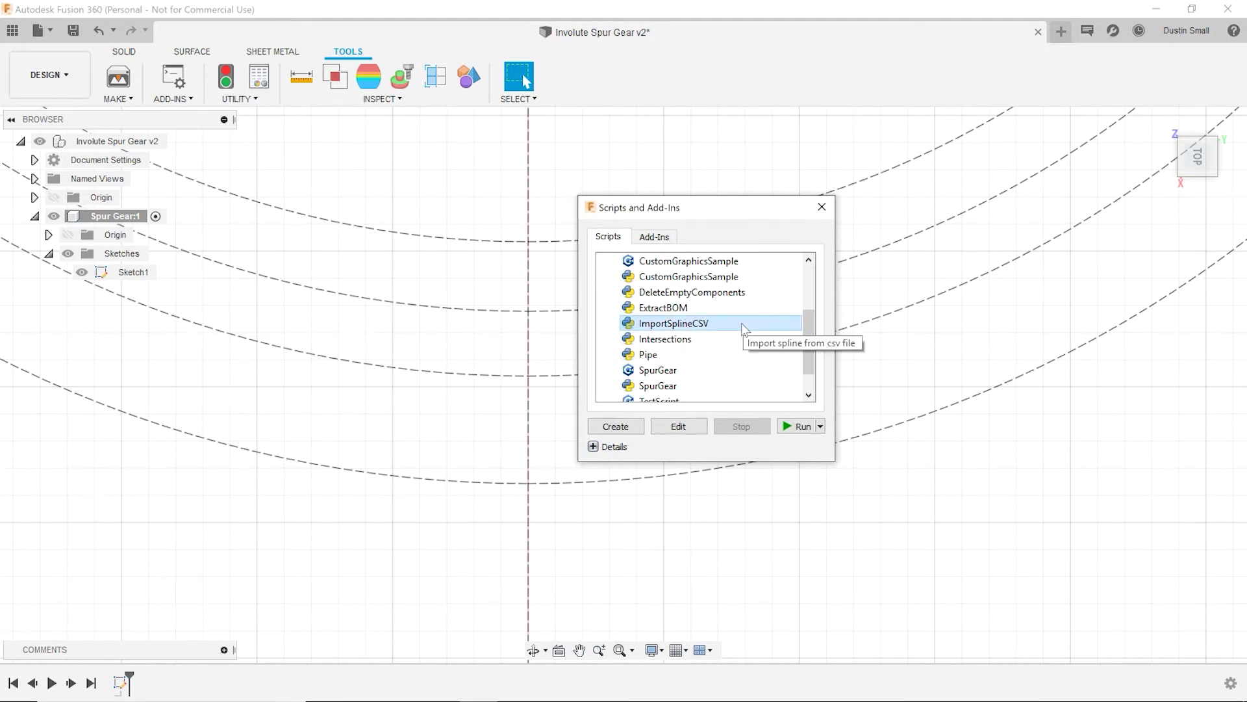
left_click(801, 426)
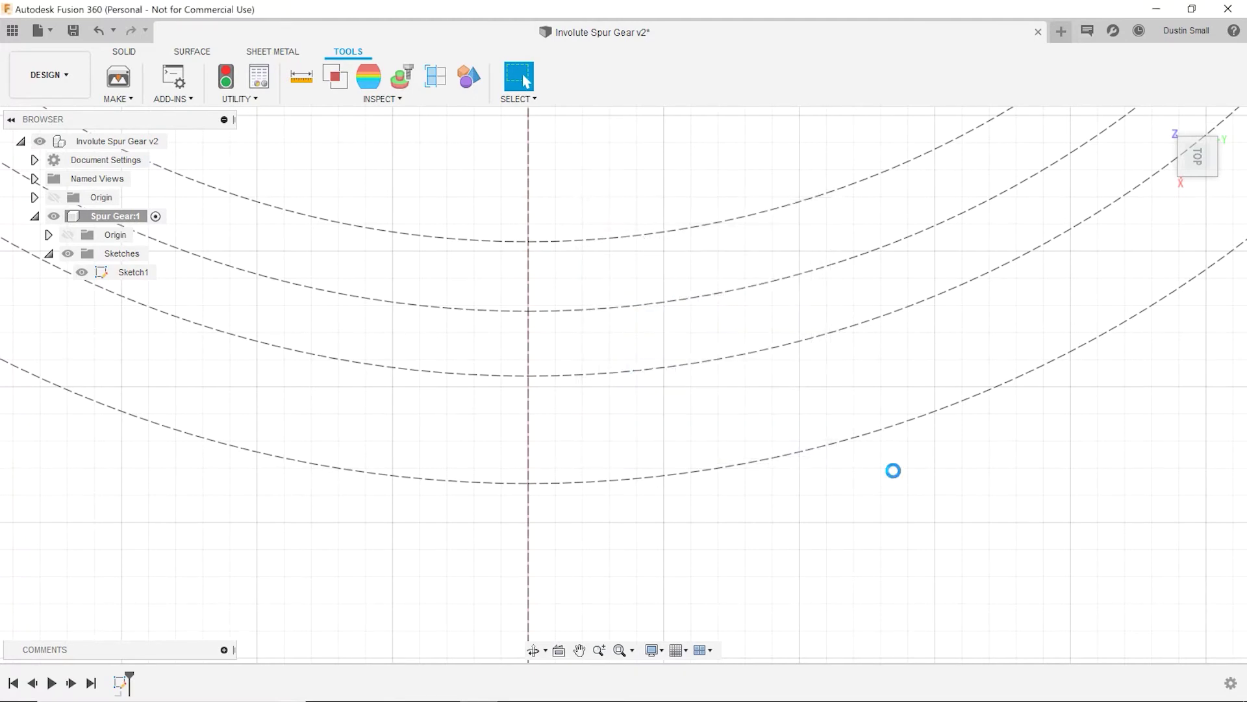
left_click(178, 156)
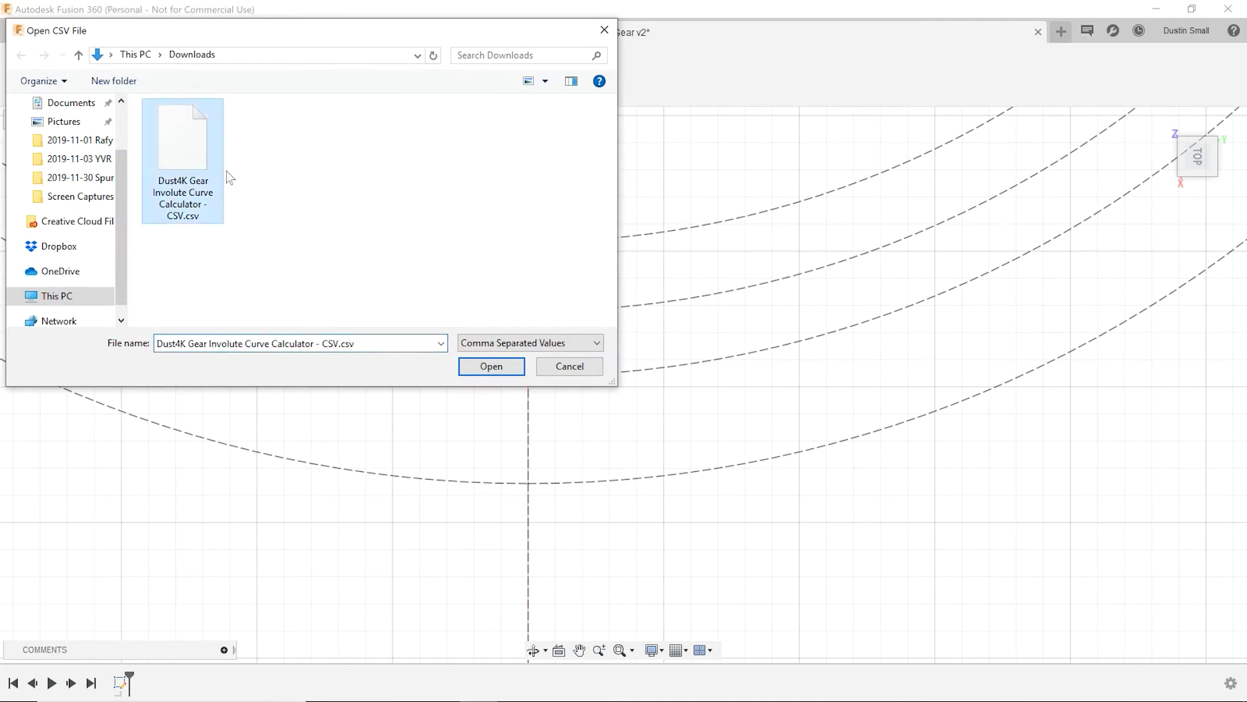
left_click(491, 368)
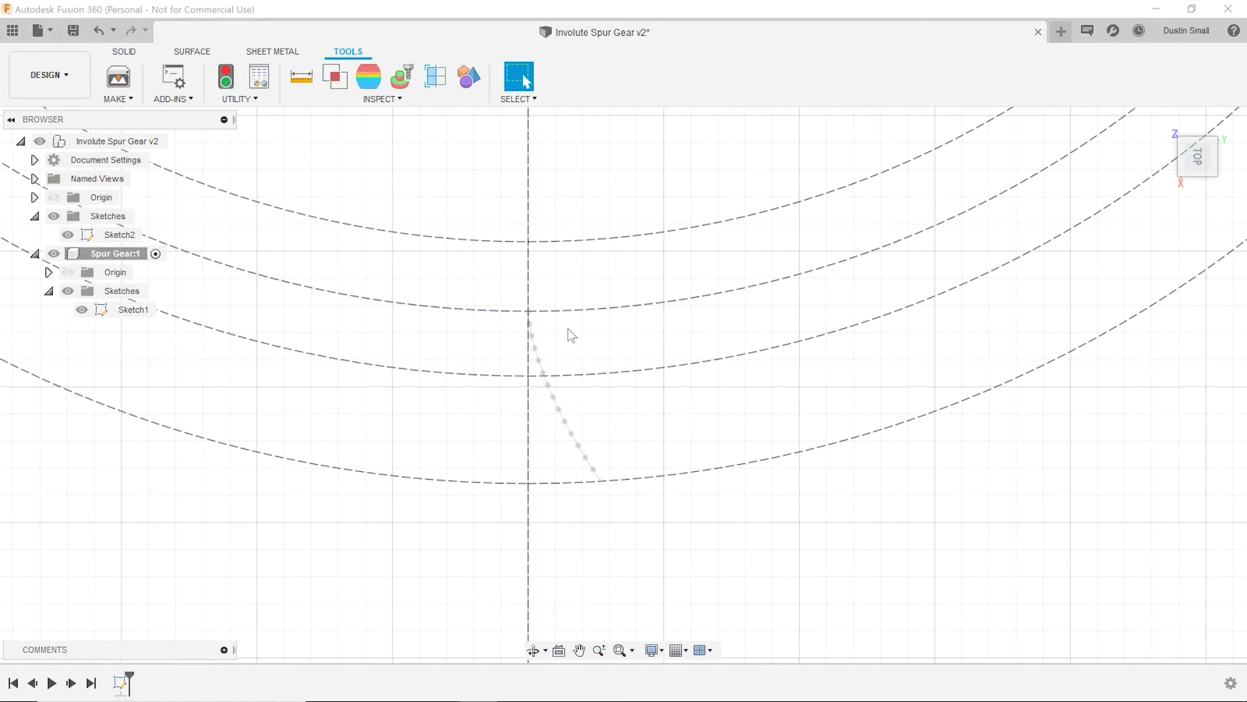
Step: Draw a construction line in the spline's sketch from the origin to the addendum circle, ending just above the involute curve's outer end
scroll(536, 313, "up", 3)
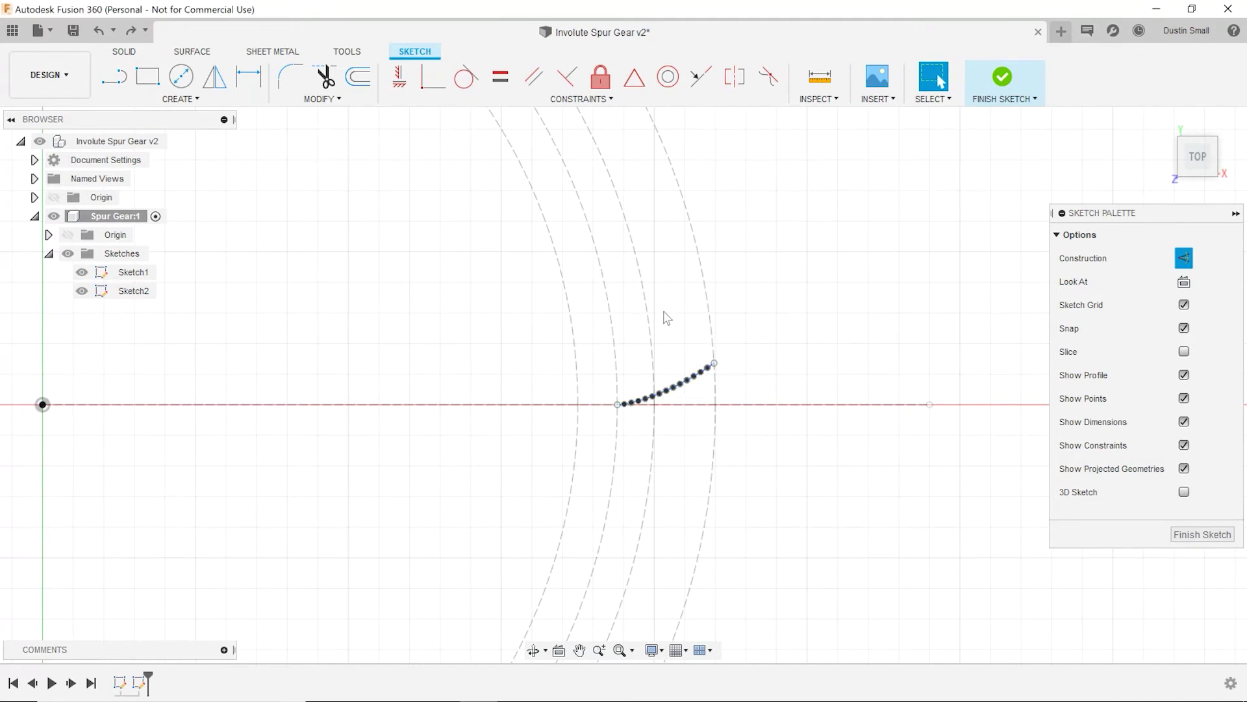
key("l")
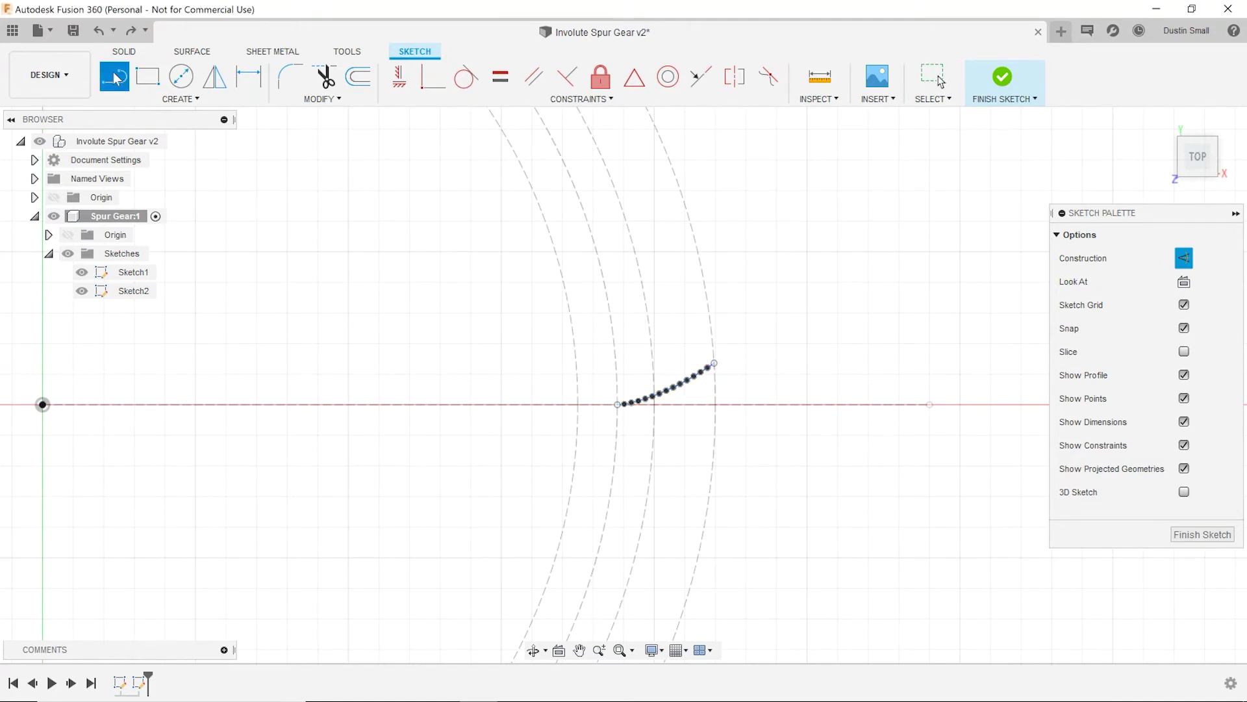
left_click(42, 405)
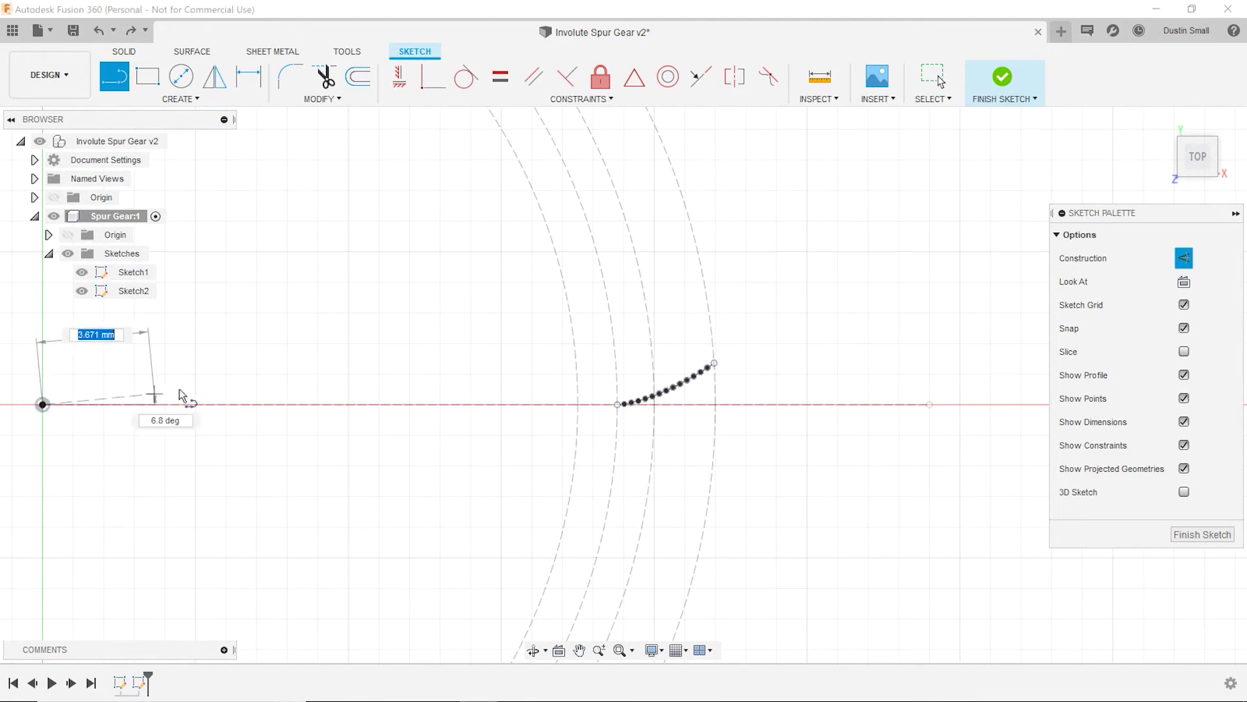
left_click(712, 337)
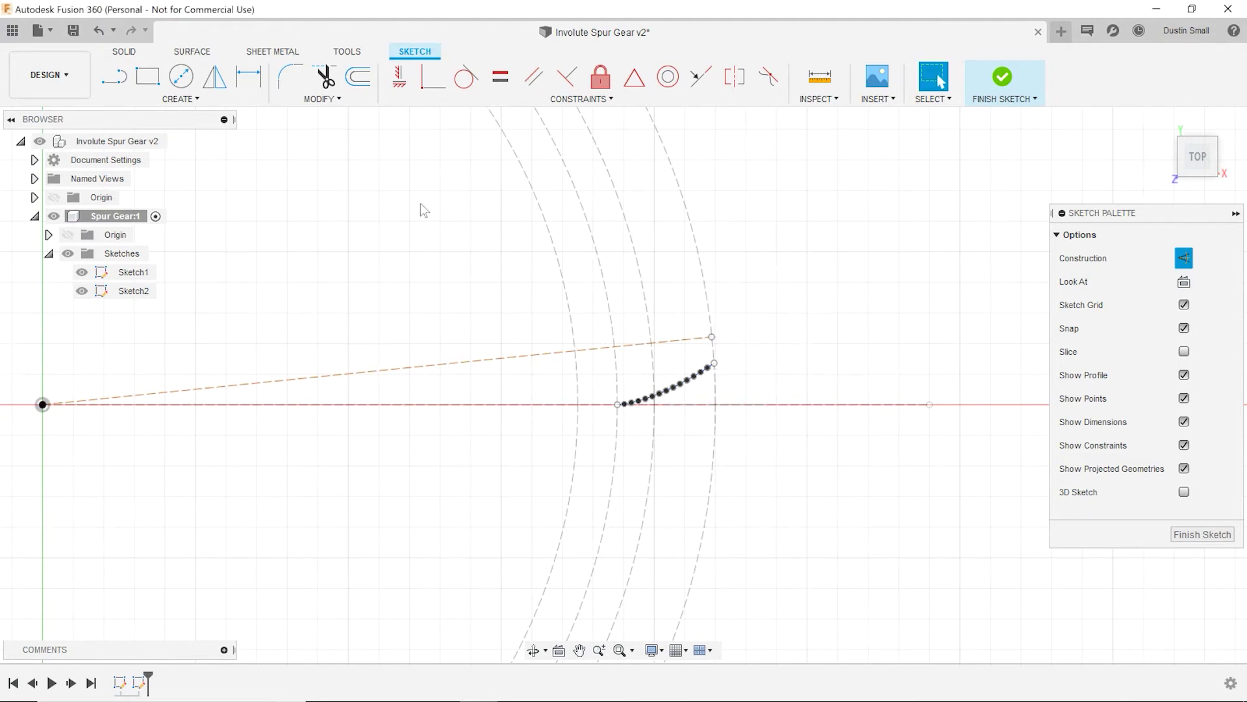
Step: Dimension the angle between the upper construction line and the horizontal construction line as 360/numteeth/4
key("d")
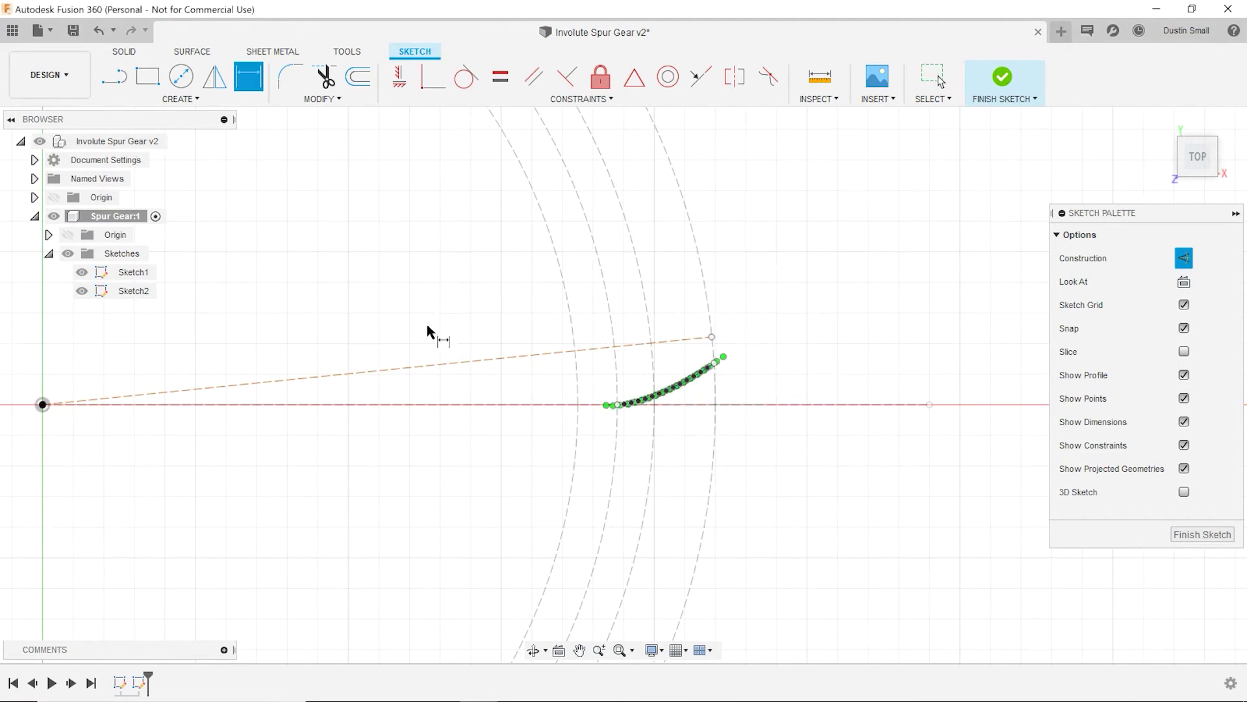
left_click(443, 364)
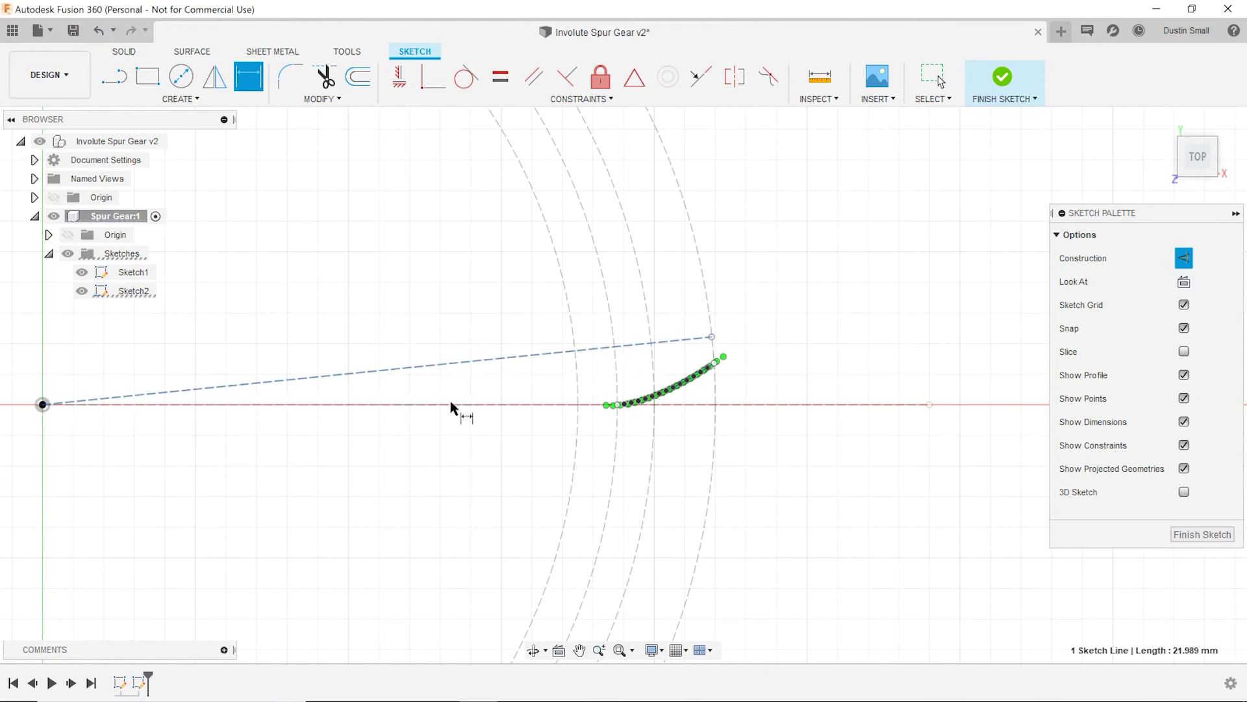
left_click(450, 403)
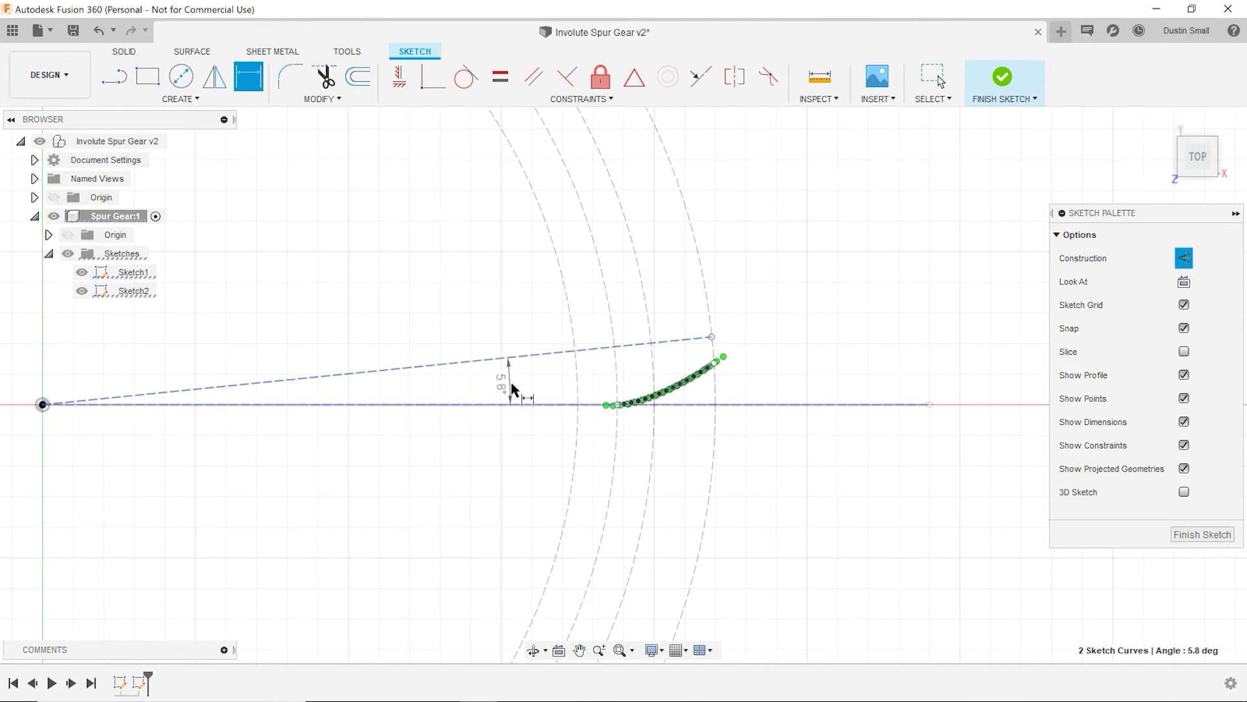
left_click(506, 383)
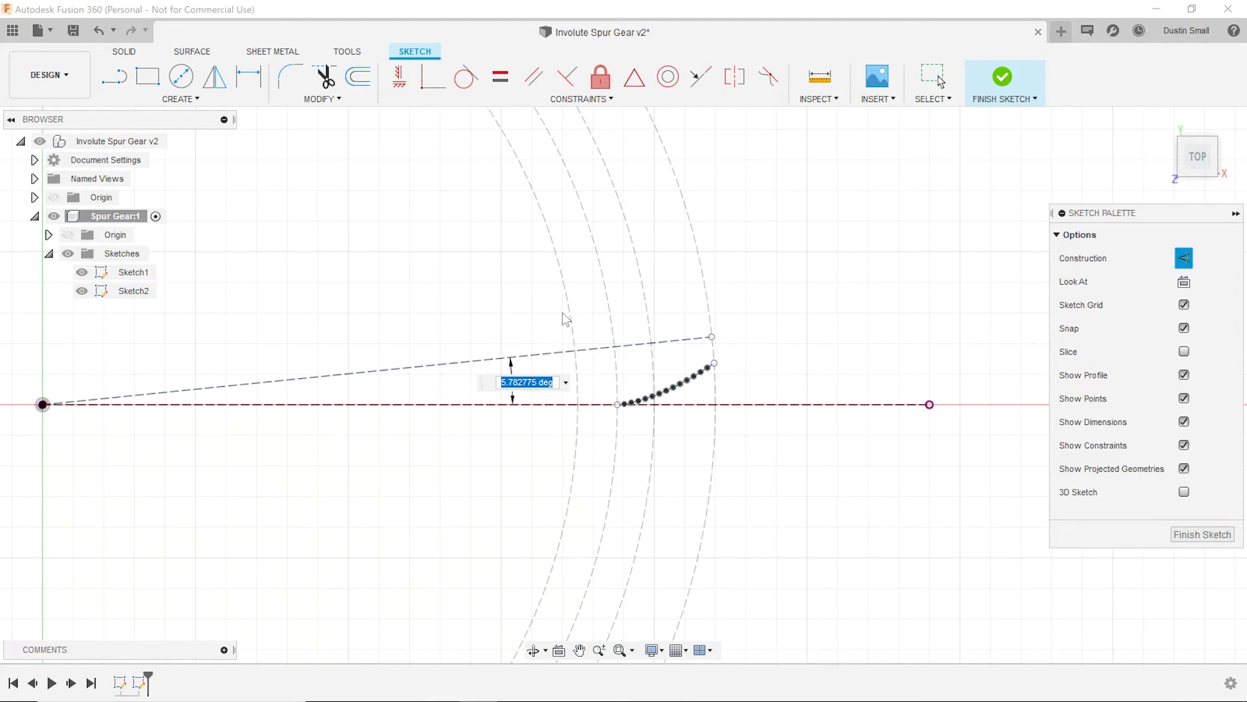
type("360")
type("/num")
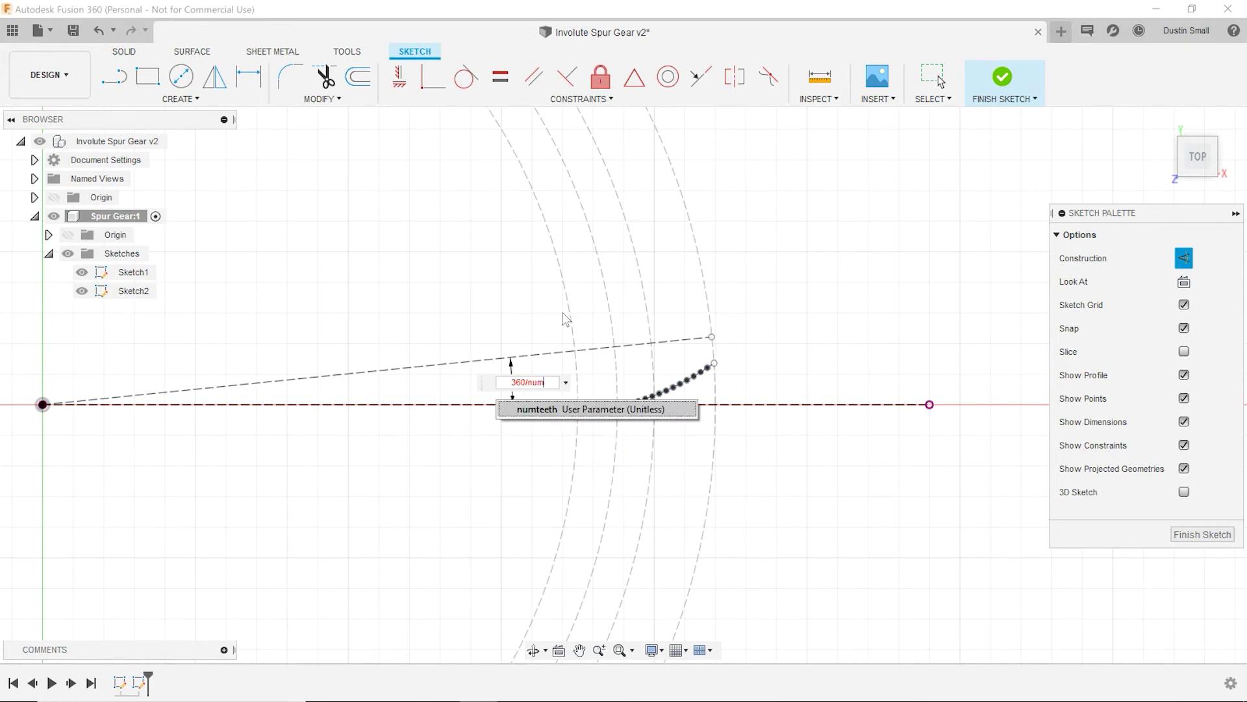
type("teeth")
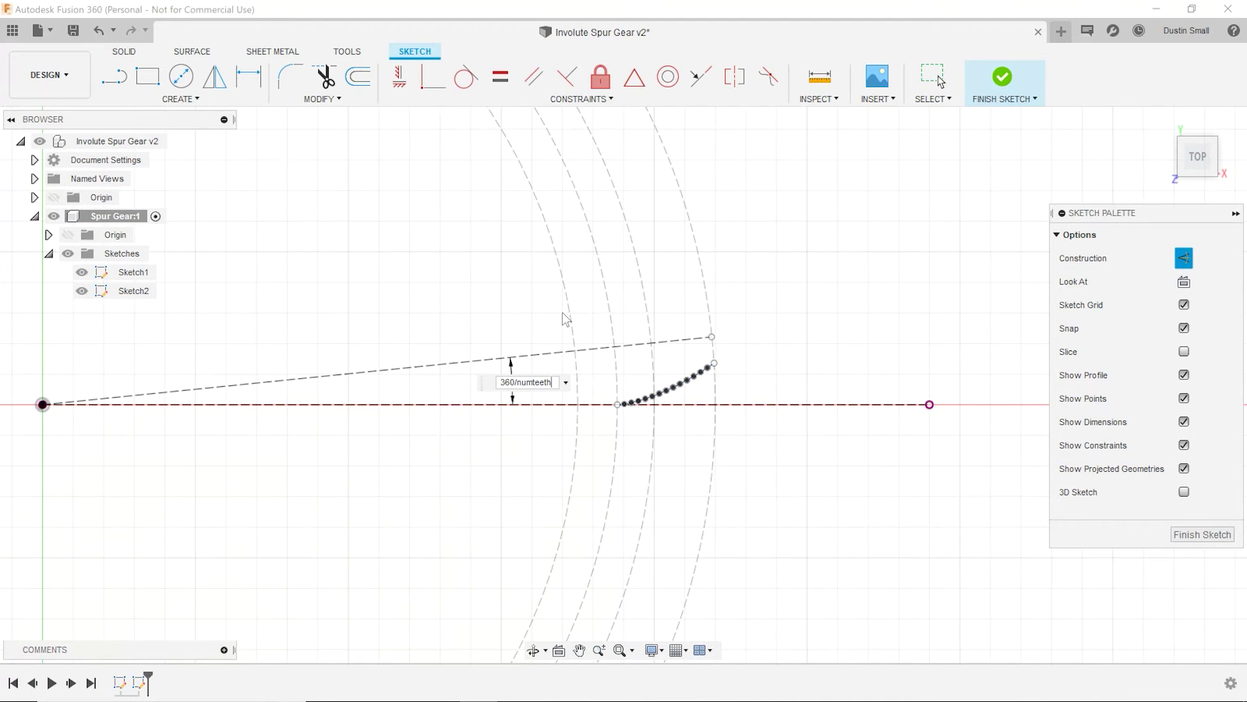
type("/2")
type("/2")
key("BackSpace")
key("BackSpace")
key("BackSpace")
key("BackSpace")
type("/4")
key("Return")
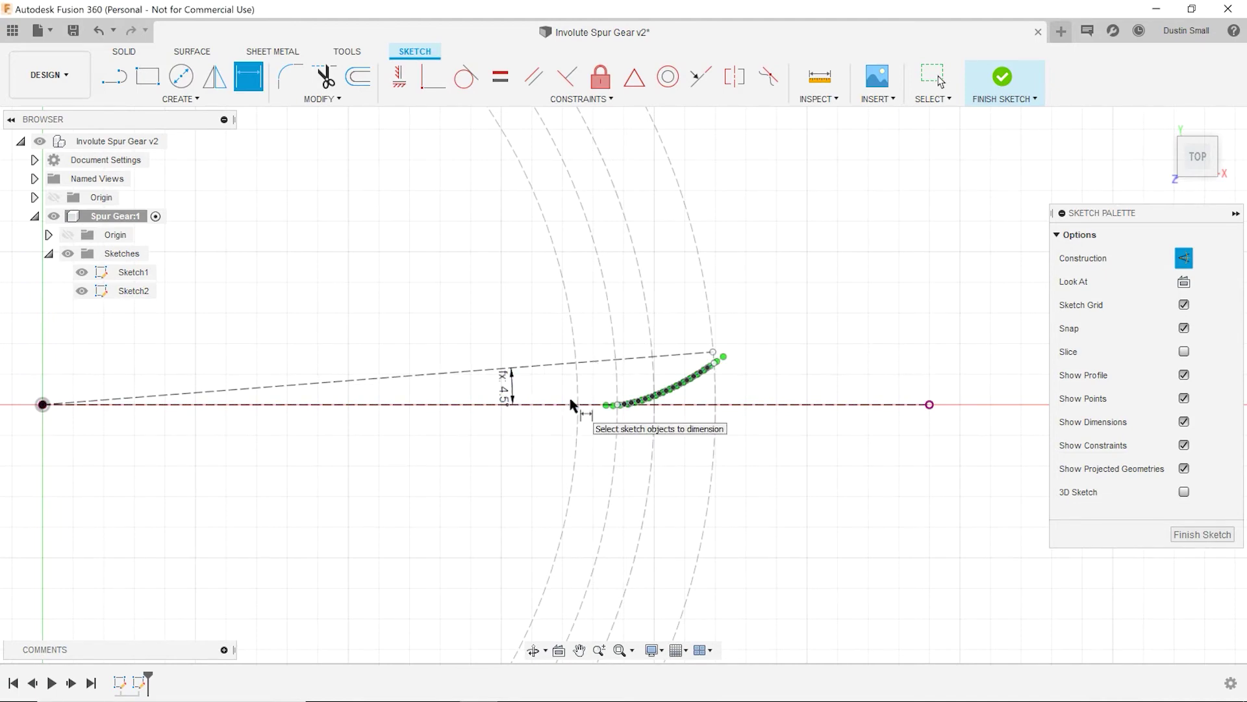
Step: Draw a construction line from the origin to the point where the involute spline crosses the pitch circle
scroll(572, 405, "up", 3)
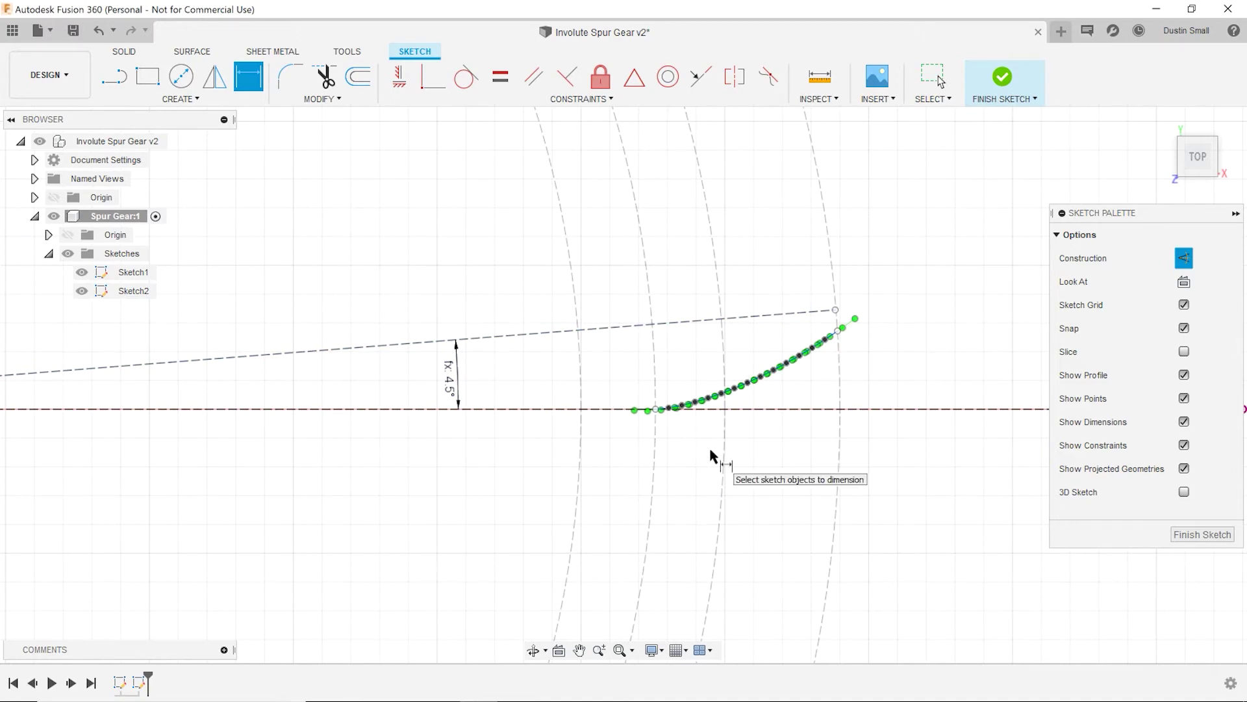
left_click(115, 83)
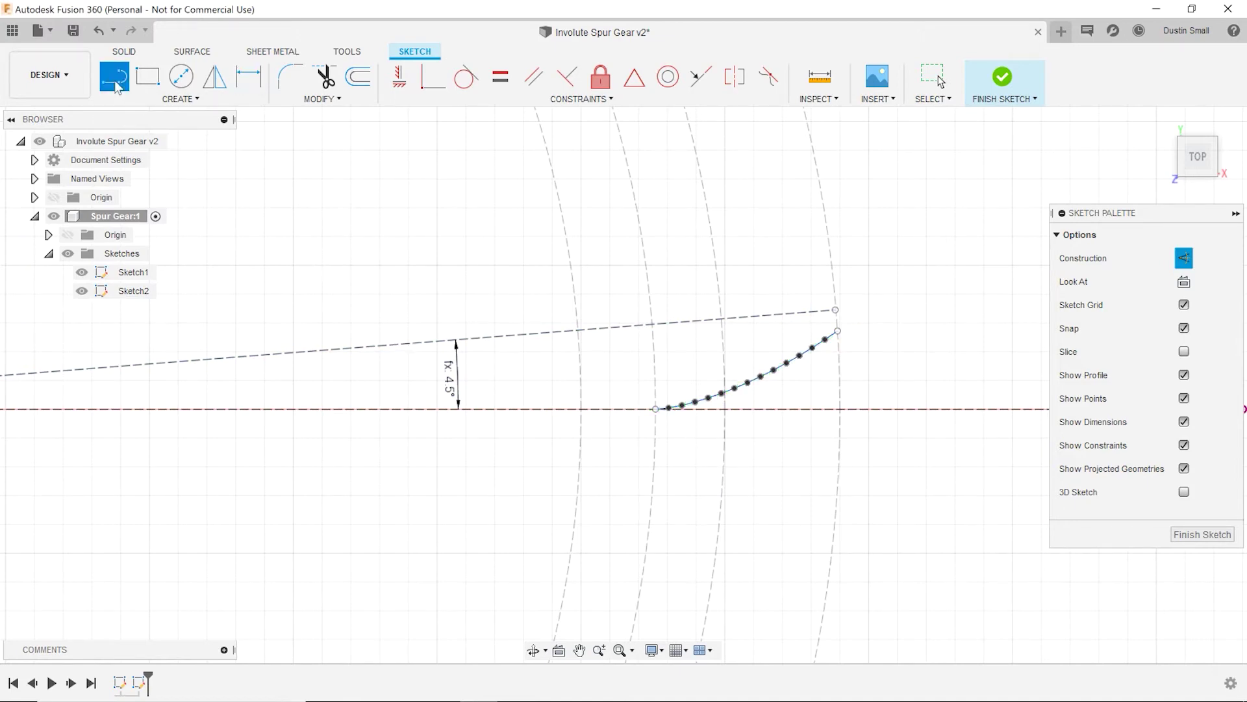
scroll(268, 429, "down", 4)
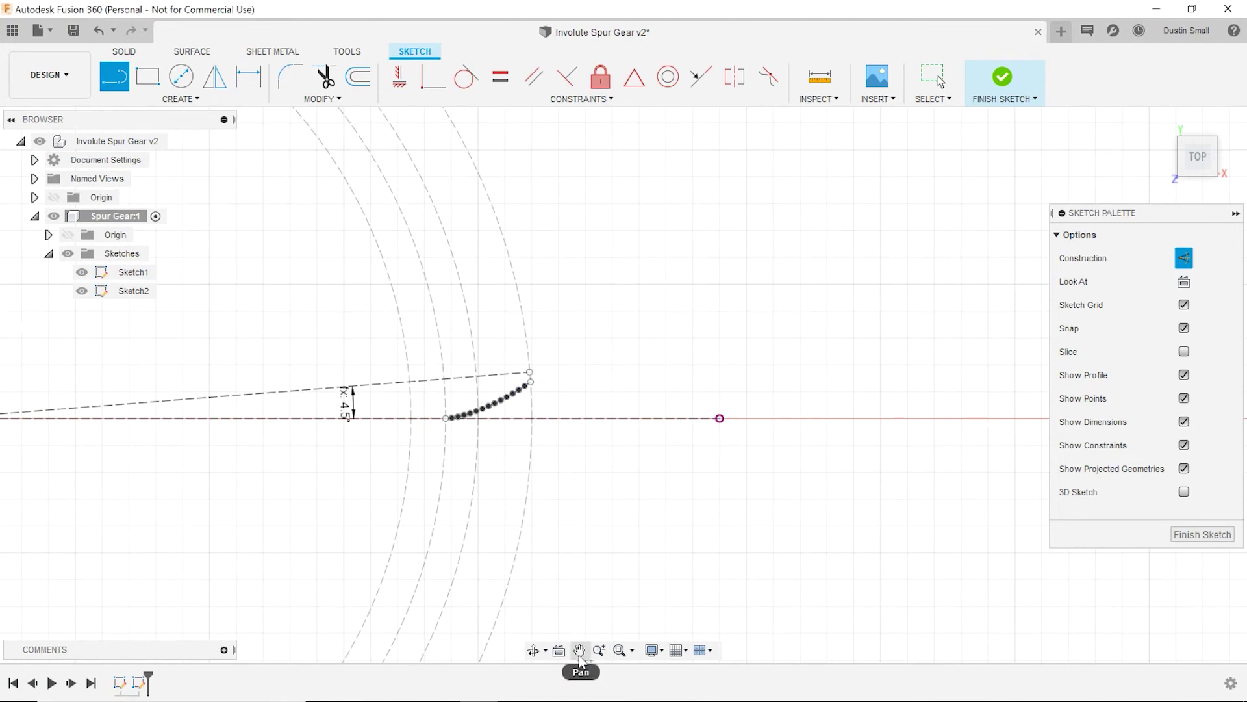
left_click(579, 649)
left_click_drag(387, 571, 635, 499)
key("Escape")
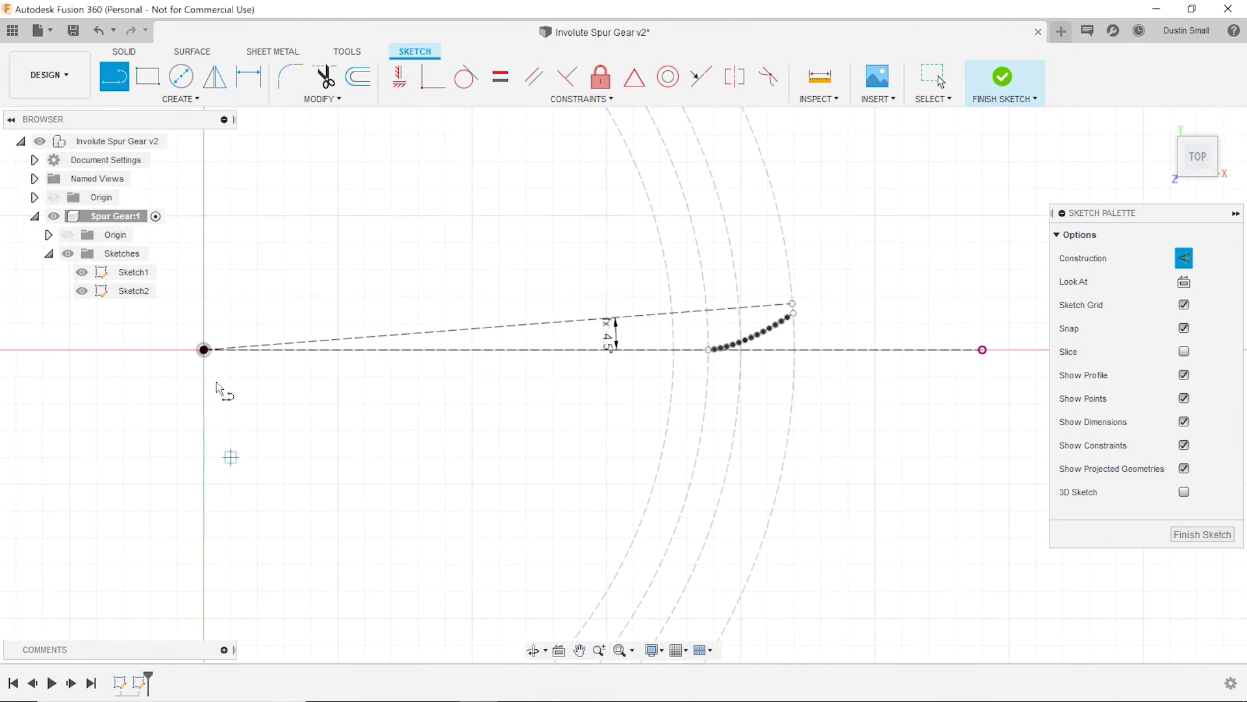
left_click(203, 350)
scroll(740, 361, "up", 10)
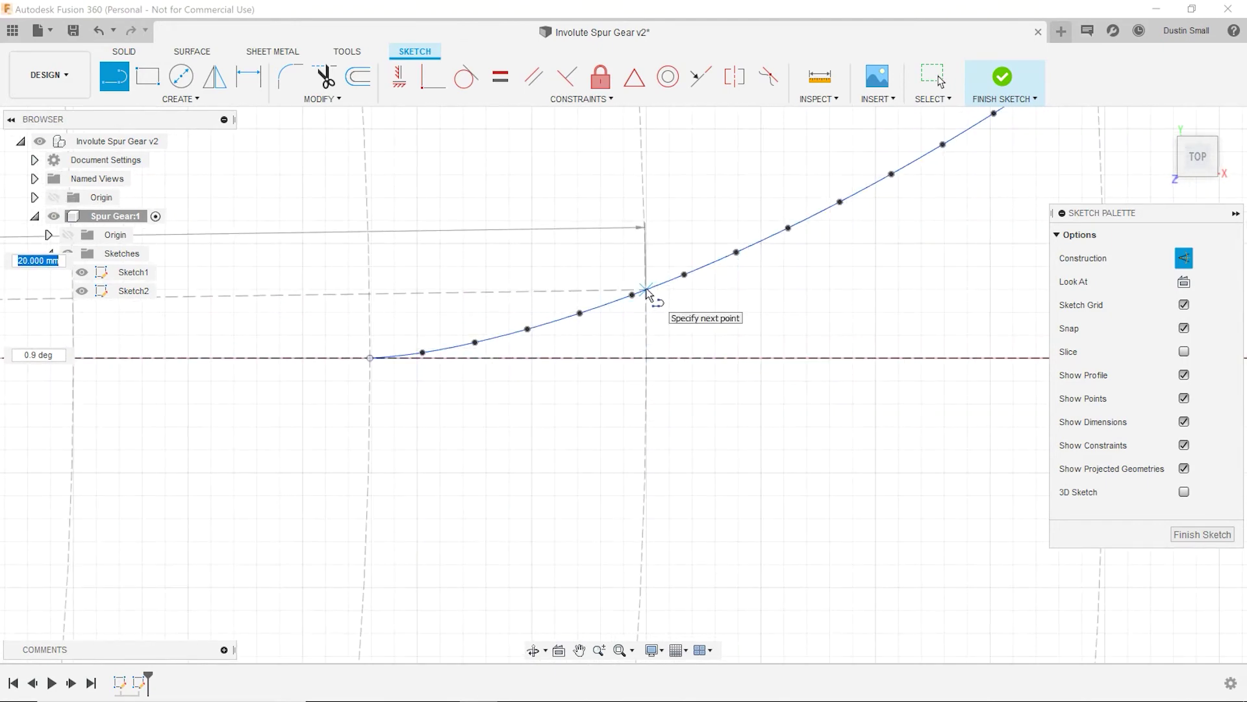
double_click(646, 290)
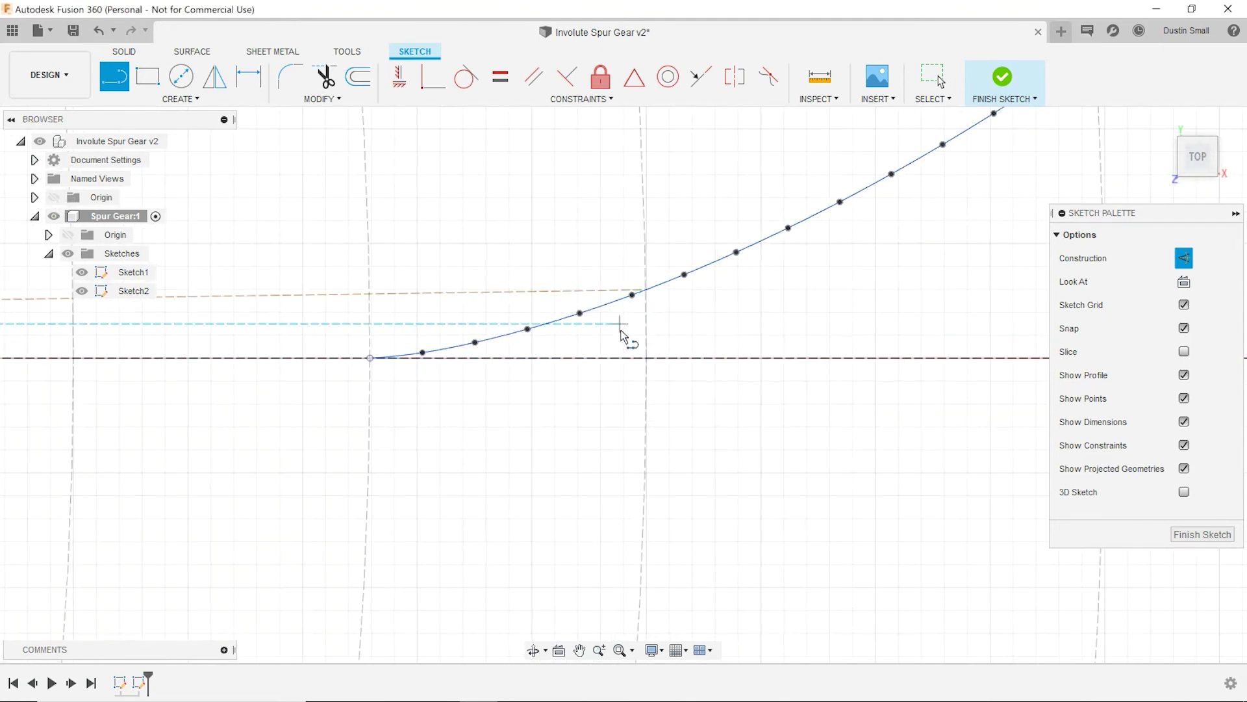
Step: Dimension the angle between the pitch-point construction line and the horizontal line, accepting the measured value
scroll(280, 340, "down", 2)
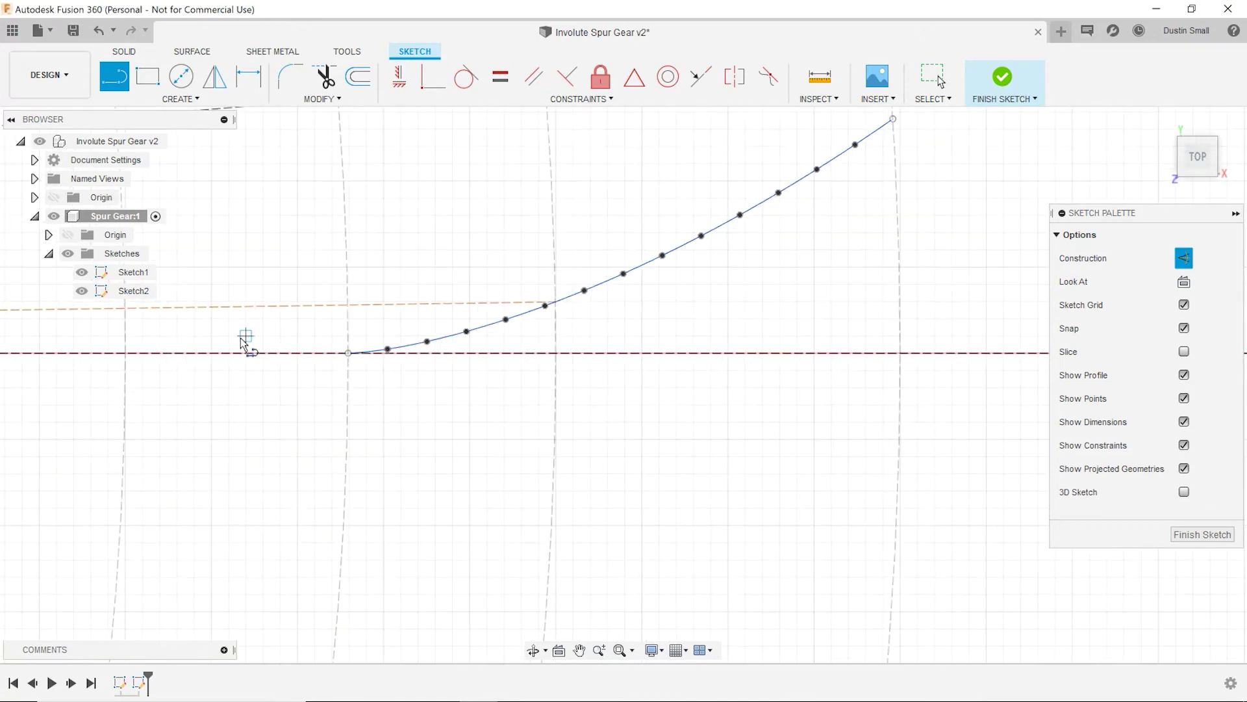
scroll(260, 342, "down", 1)
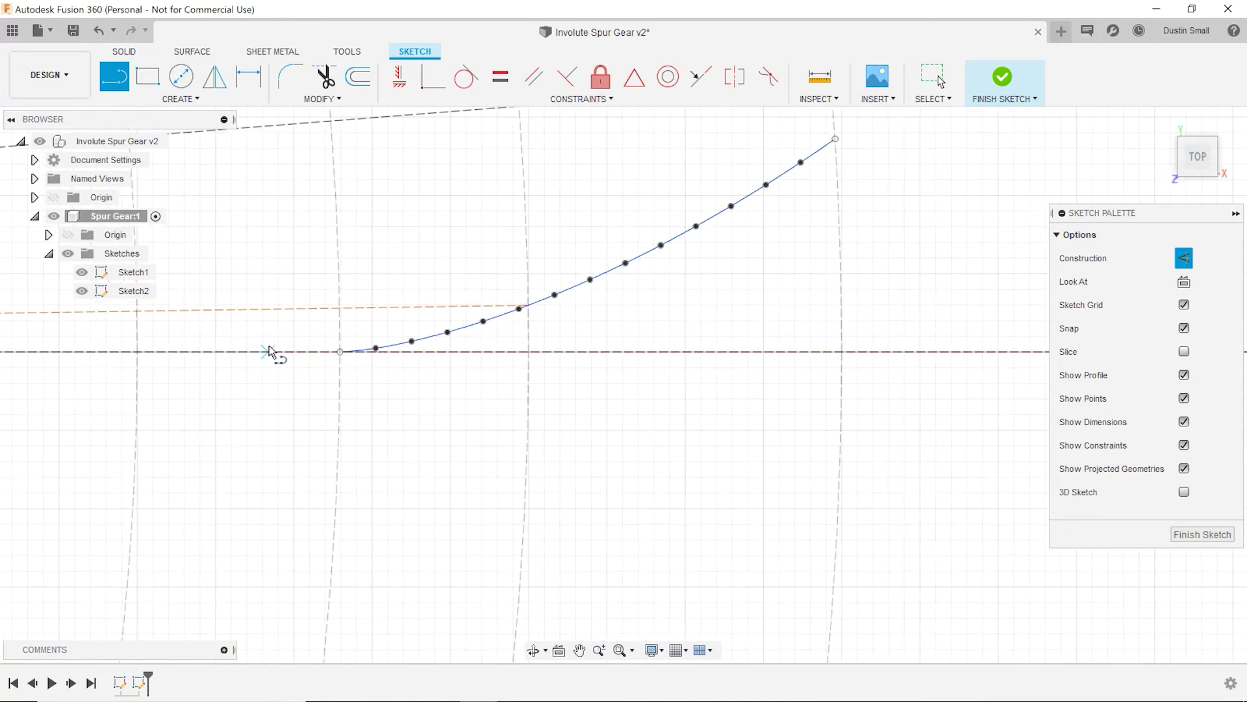
scroll(260, 345, "down", 2)
key("d")
left_click(194, 321)
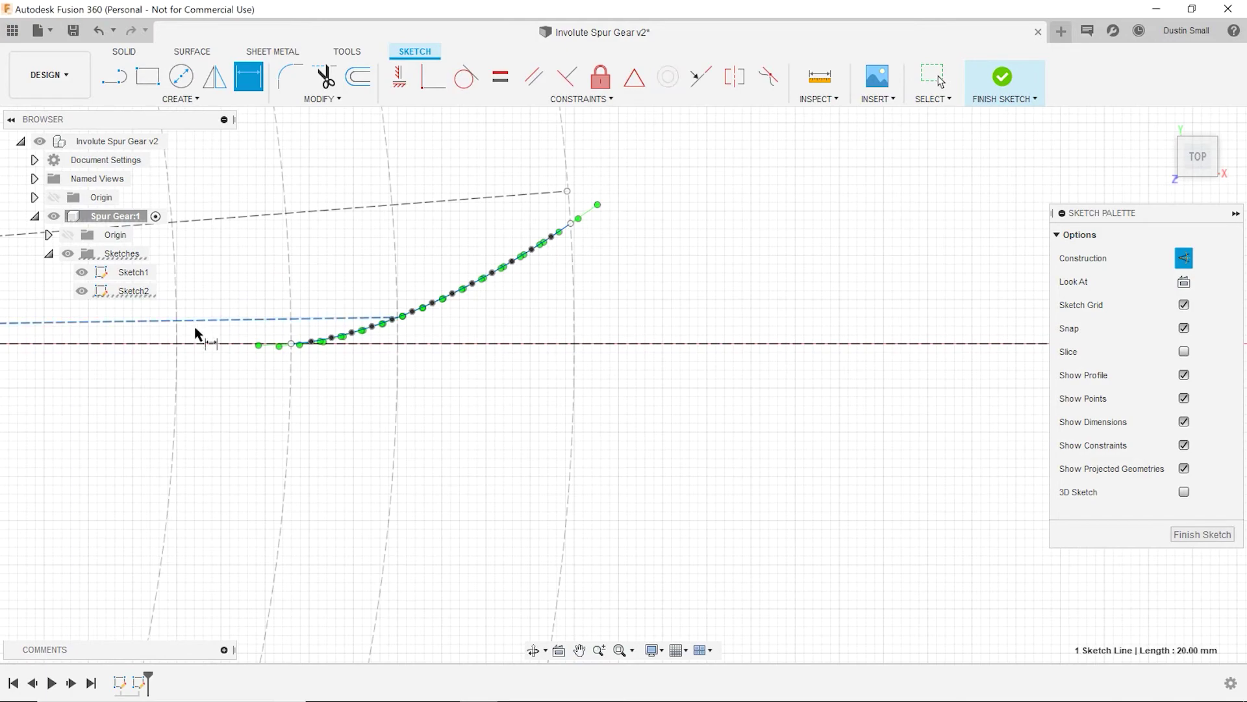
left_click(195, 343)
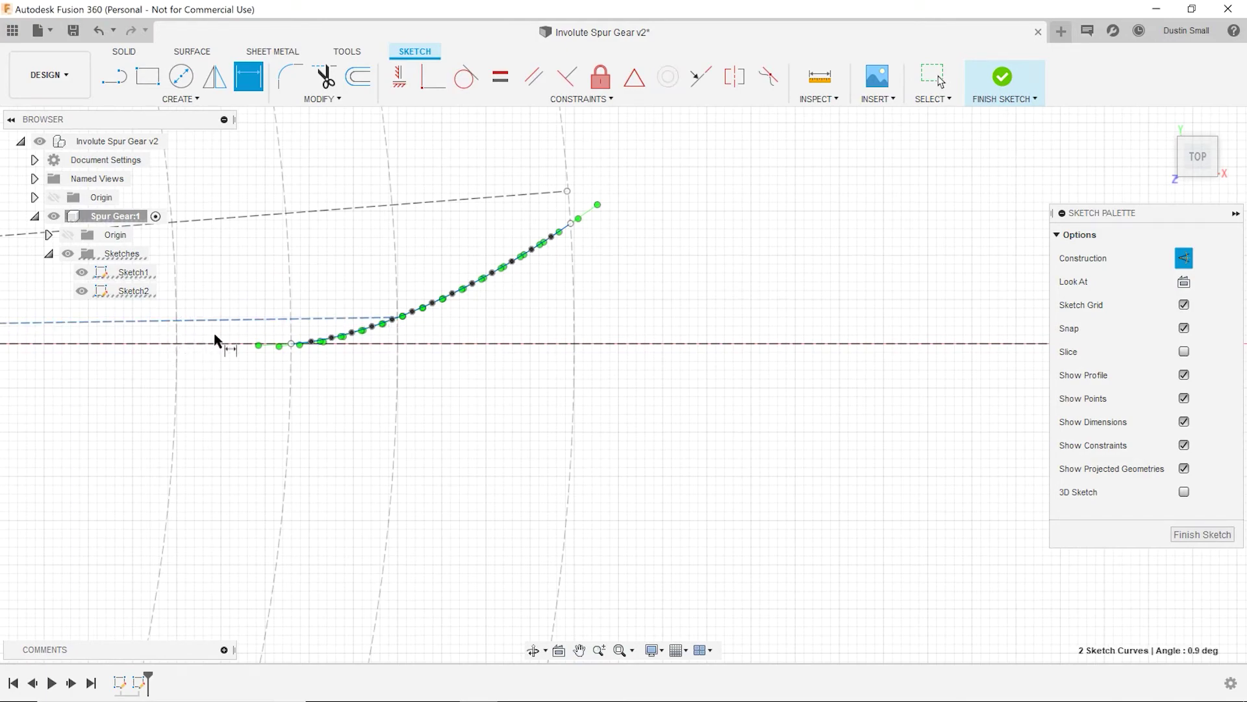
scroll(219, 336, "up", 5)
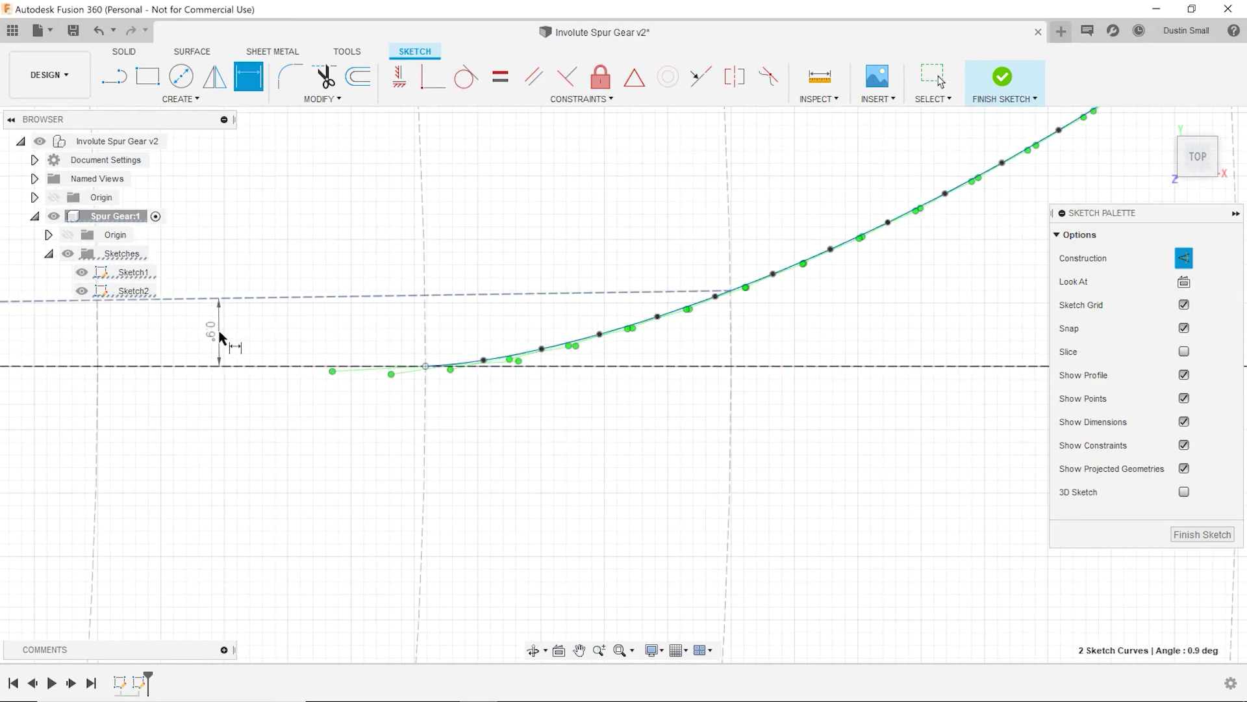
left_click(220, 333)
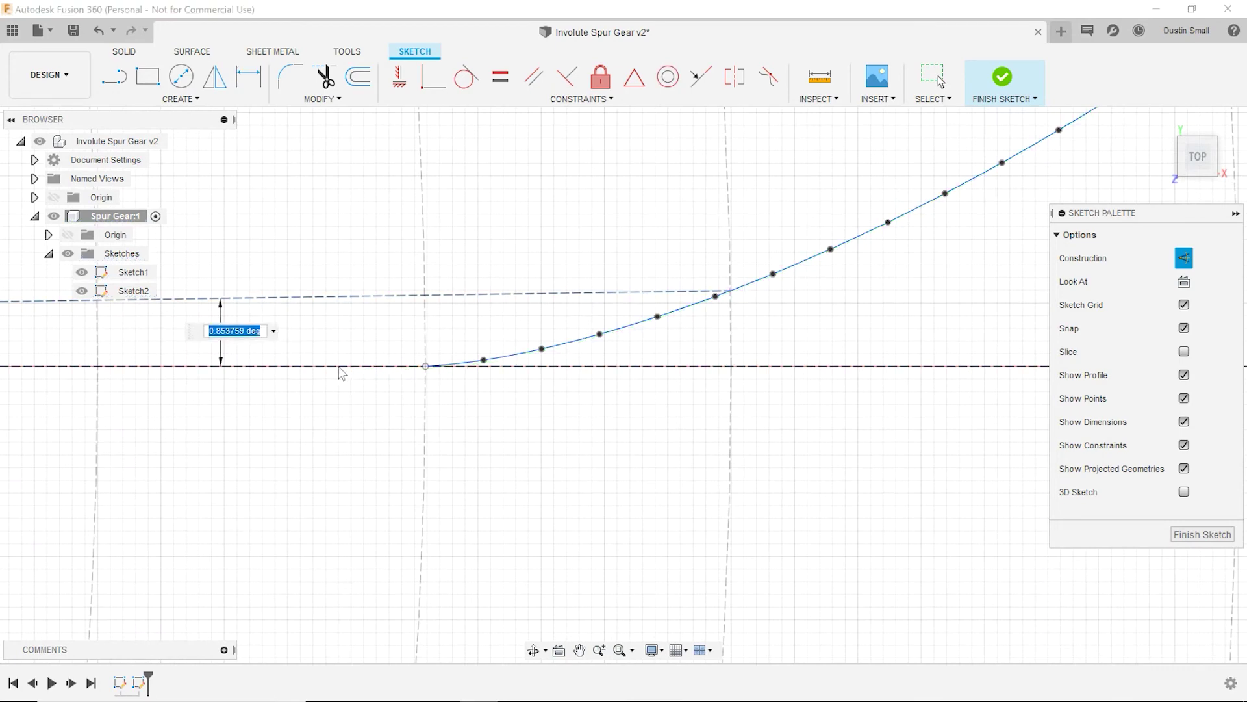
key("Return")
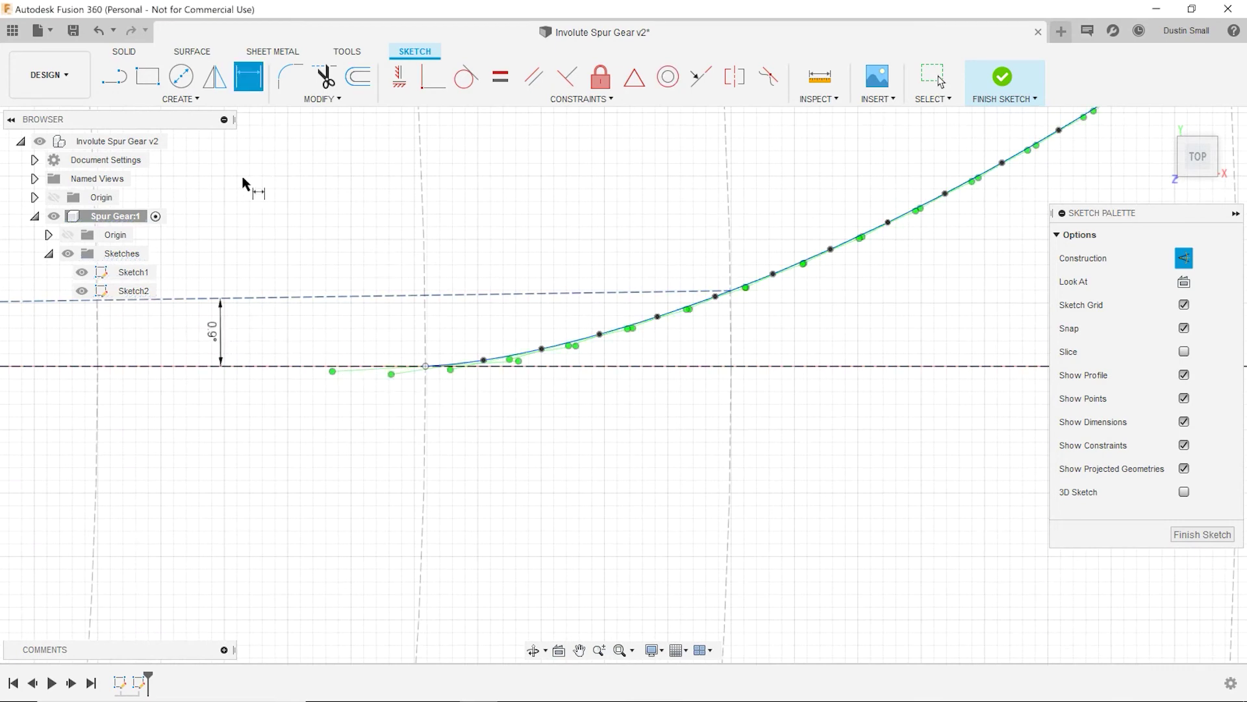
Step: Change the upper construction line's angle dimension to ( 360 / numteeth / 4 ) + 0.853
scroll(268, 220, "down", 2)
left_click(579, 650)
mouse_move(396, 269)
left_mouse_down()
mouse_move(537, 320)
mouse_move(671, 460)
left_mouse_up()
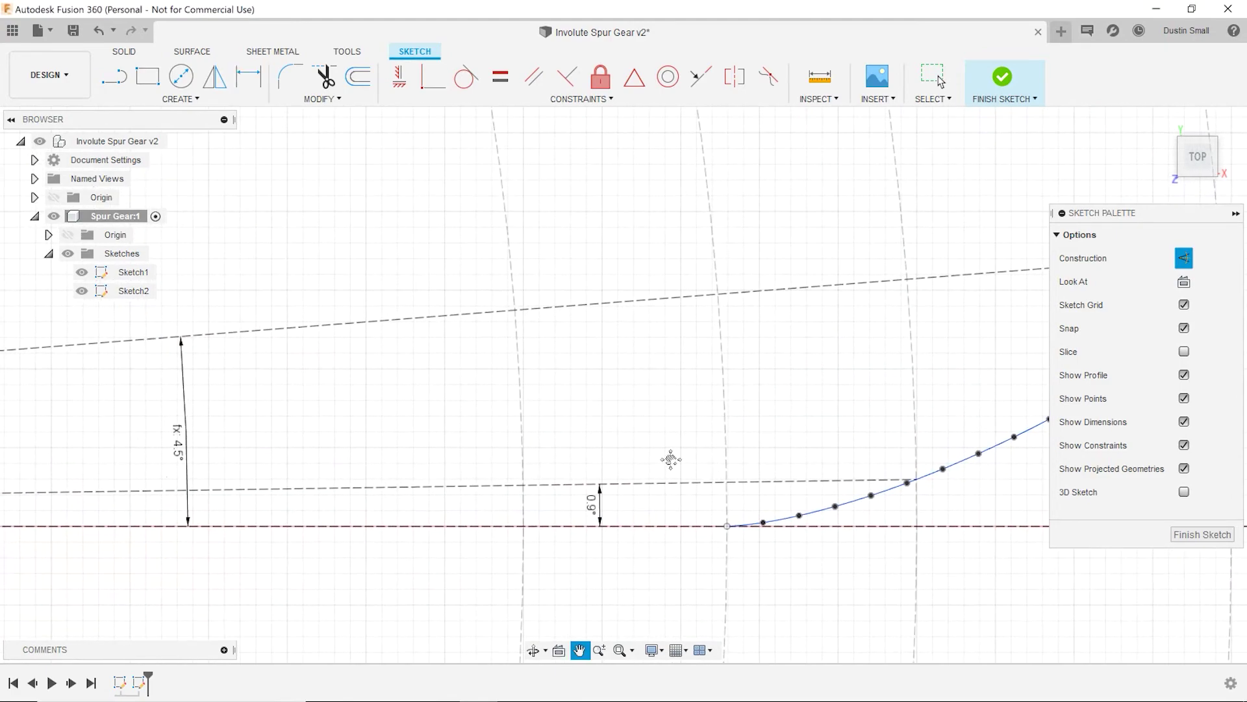
key("d")
double_click(177, 436)
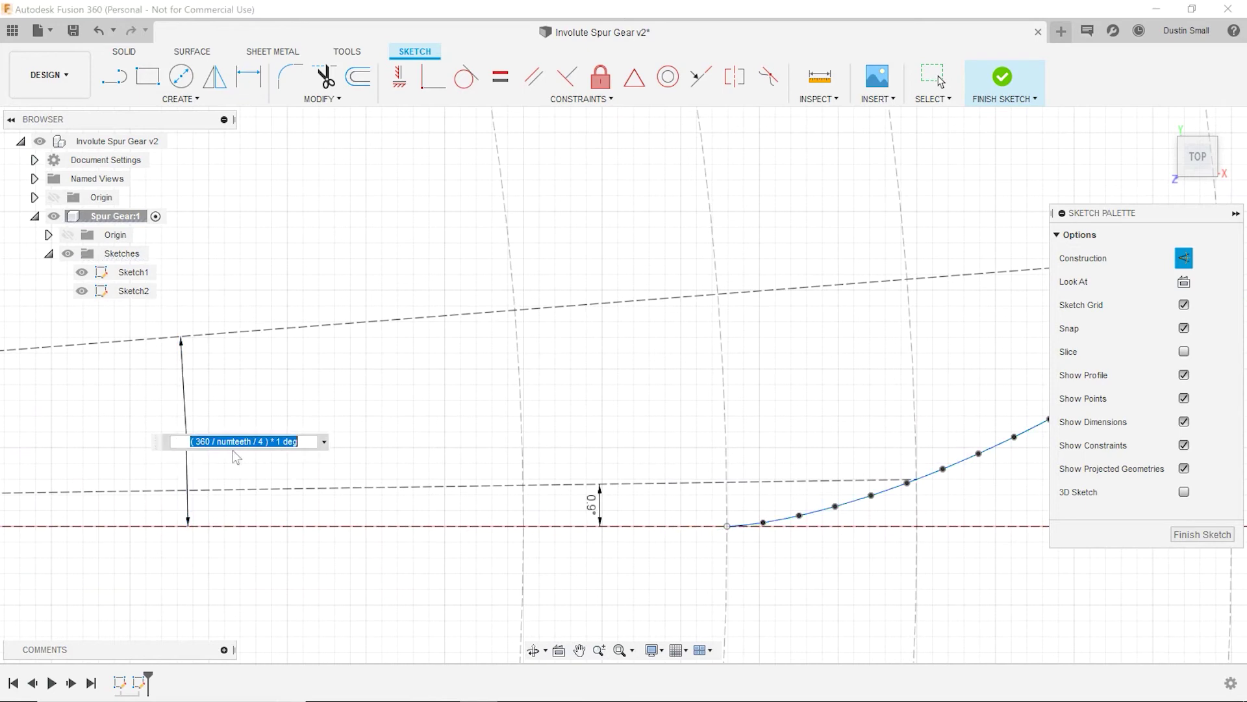
key("End")
key("BackSpace")
key("BackSpace")
key("BackSpace")
key("BackSpace")
key("BackSpace")
key("BackSpace")
key("BackSpace")
type("+0.853")
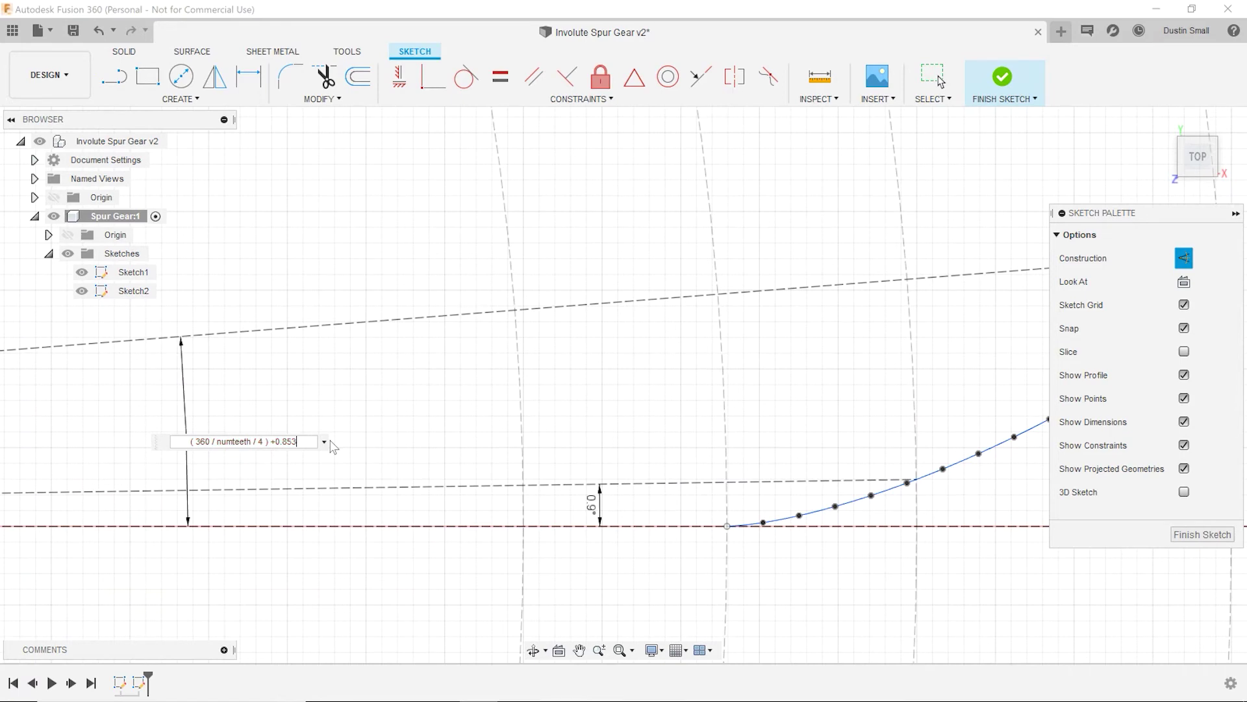
key("Return")
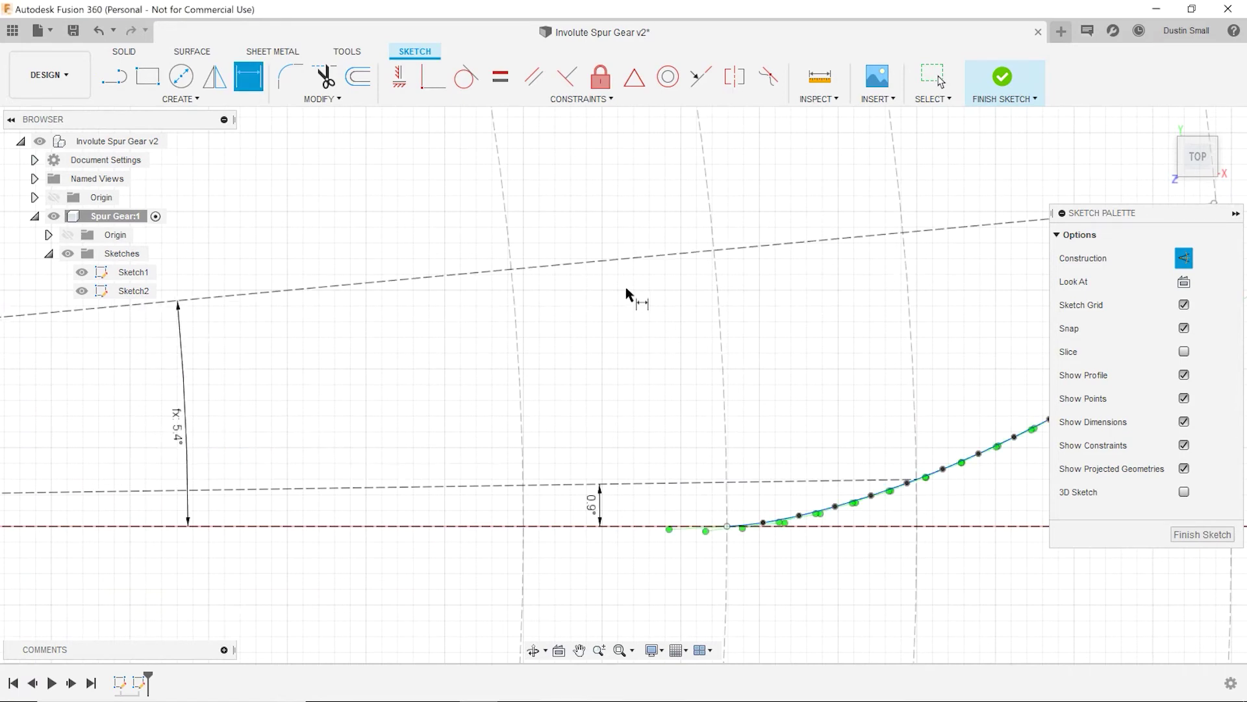
Step: Turn off construction mode and draw a solid line from the involute's outer end to the upper construction line's endpoint on the addendum circle
scroll(626, 292, "down", 5)
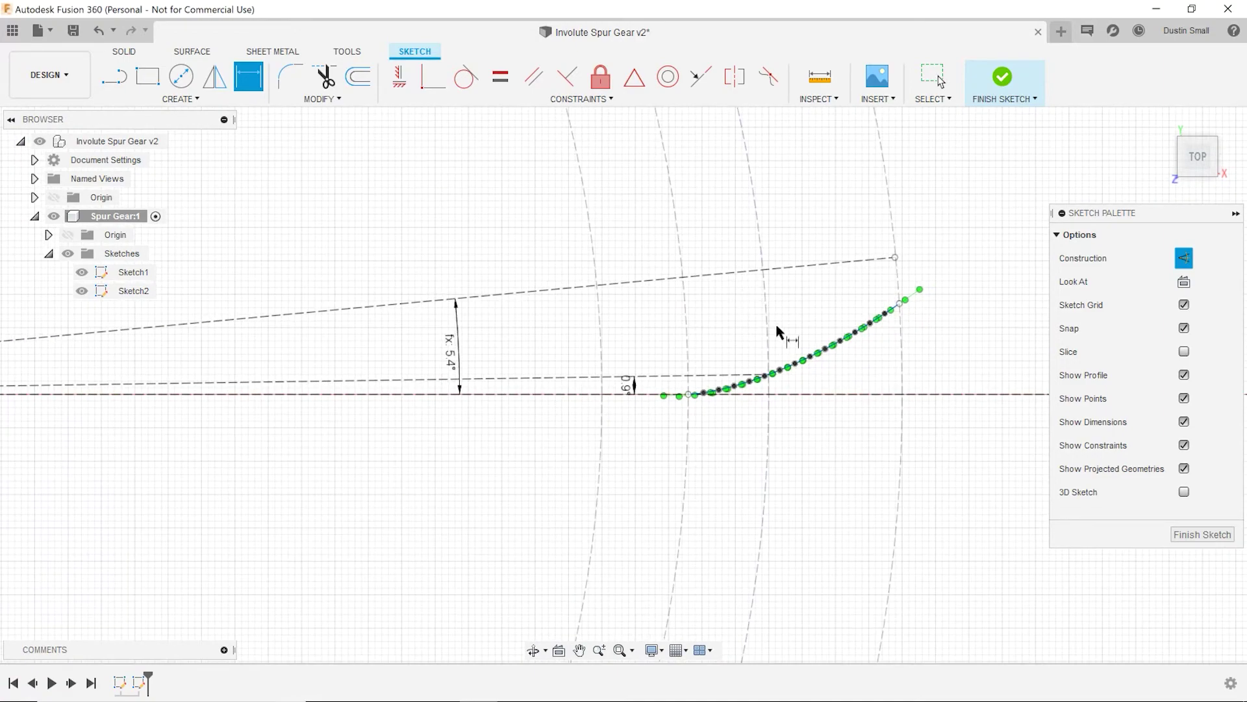
scroll(715, 327, "down", 1)
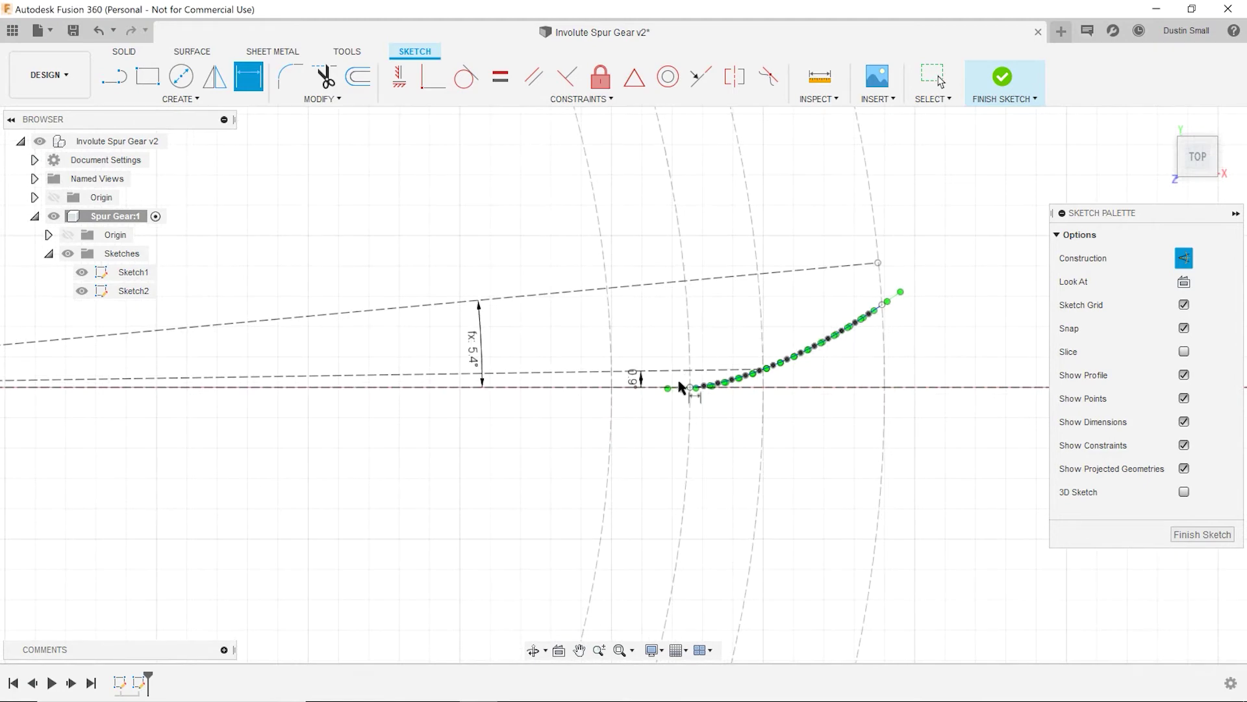
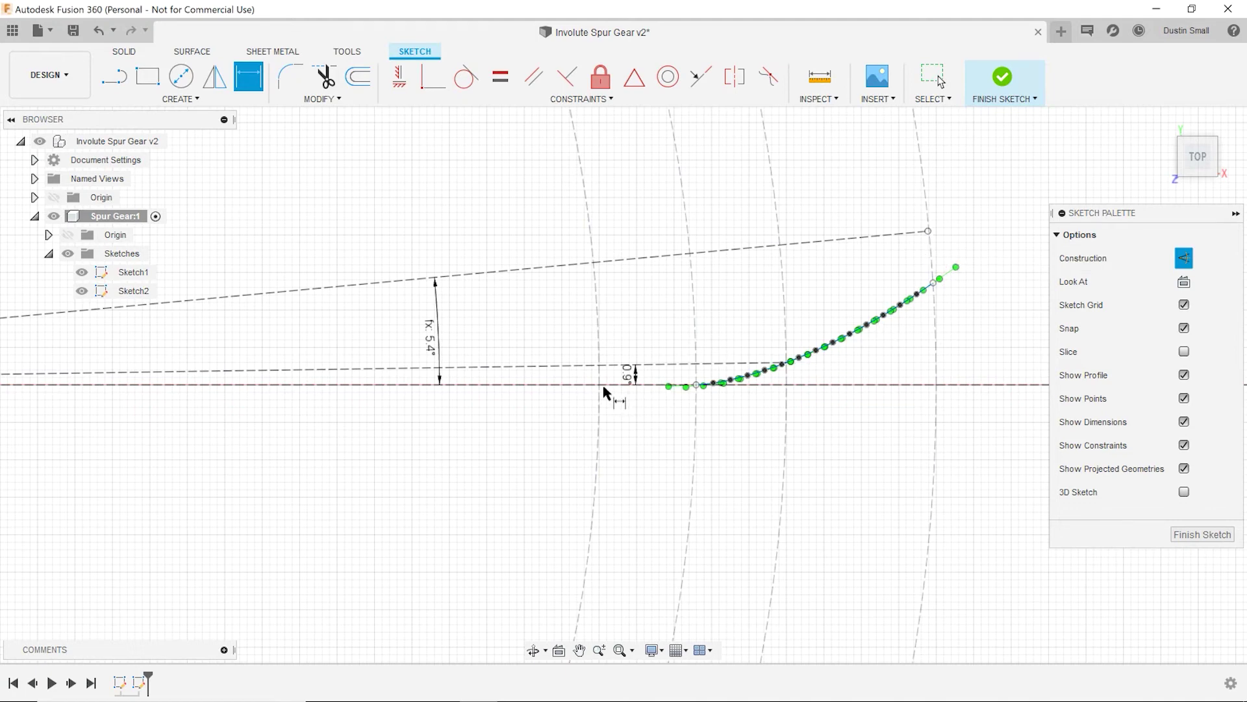
left_click(120, 77)
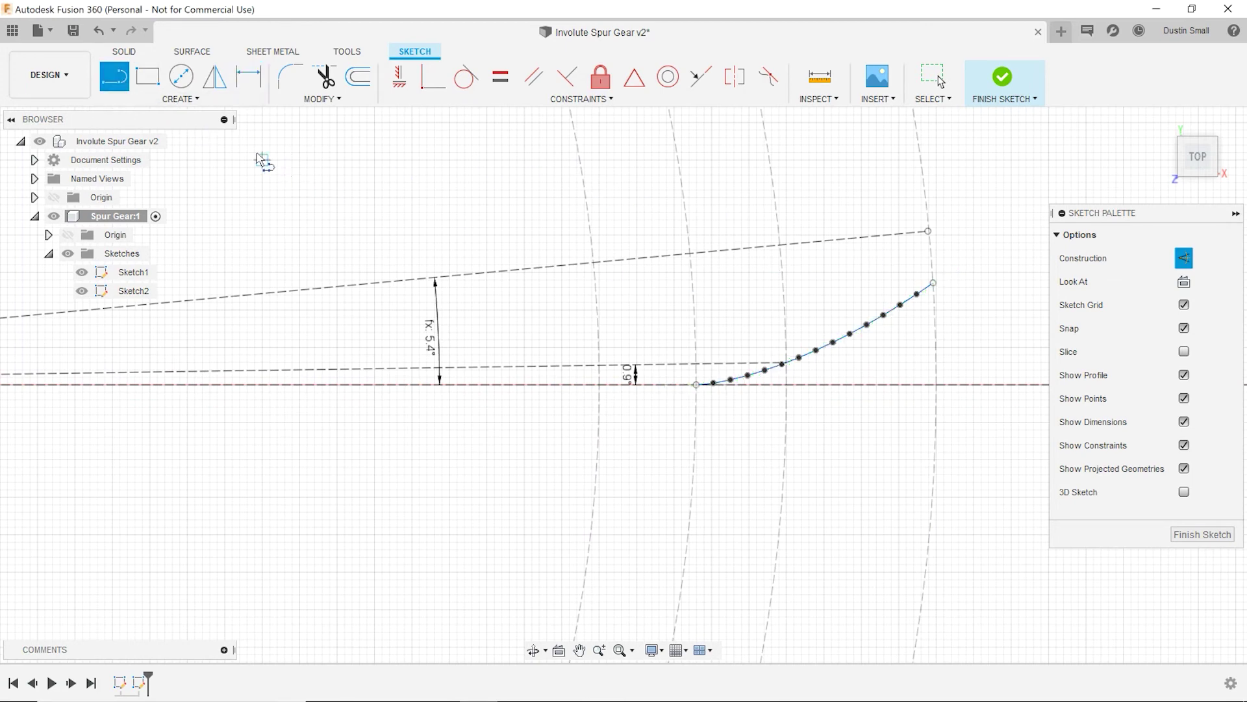
left_click(1183, 258)
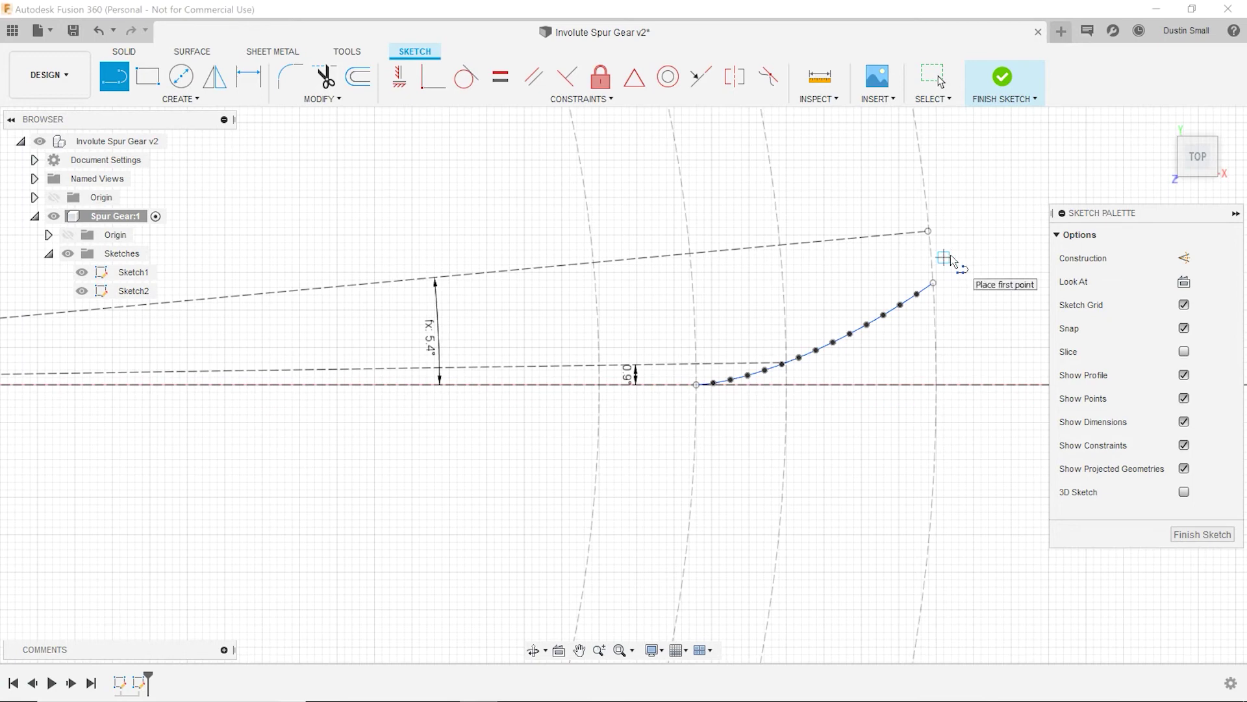
left_click(933, 282)
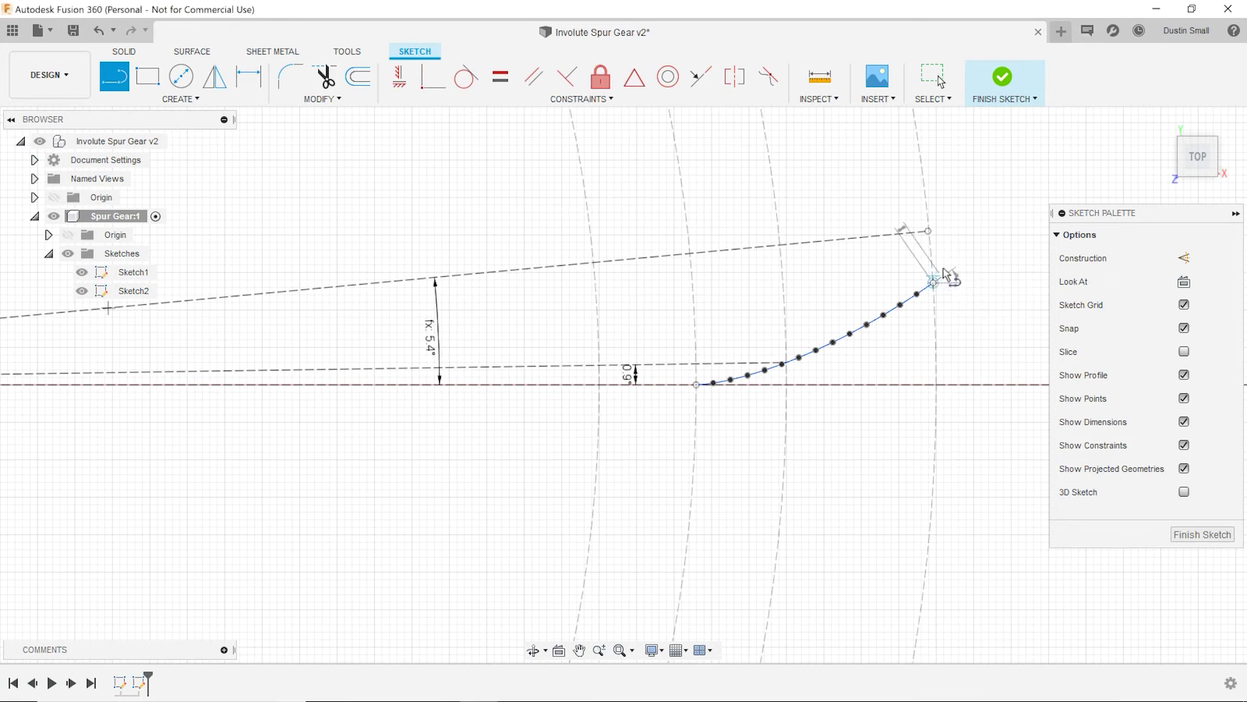
double_click(927, 232)
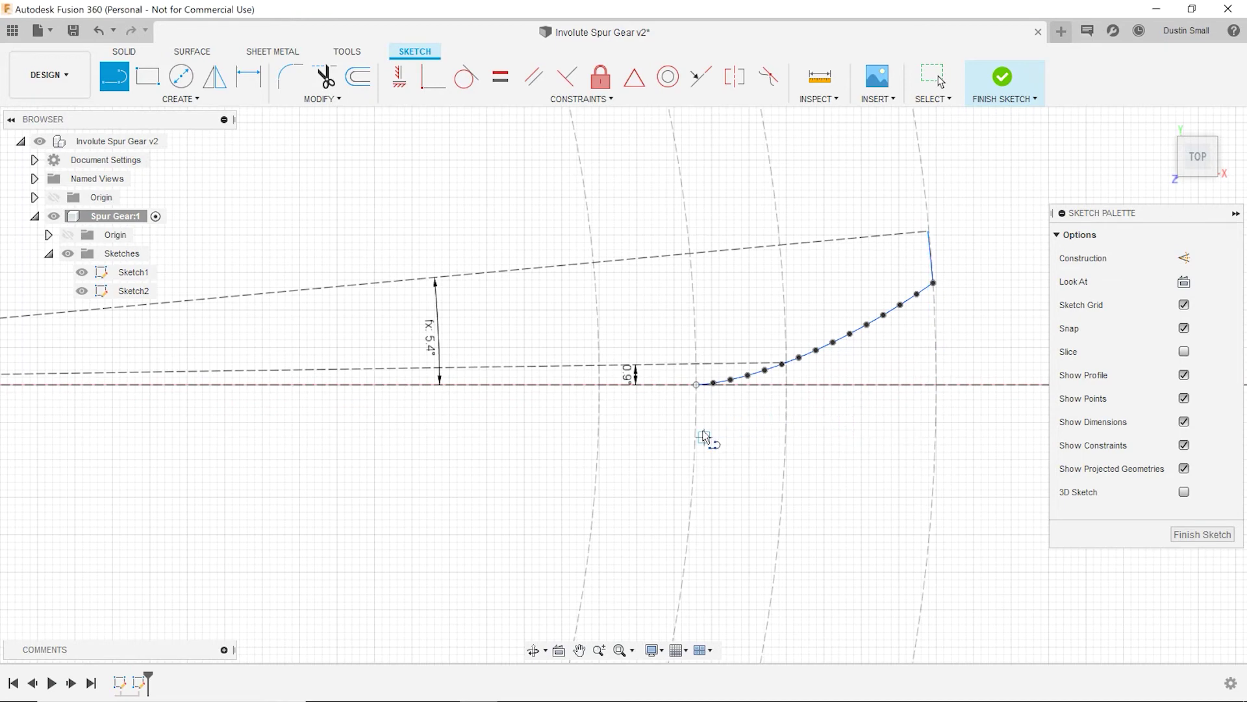
Step: Draw a solid line from the involute's inner end along the horizontal construction line to the innermost circle
scroll(698, 409, "up", 2)
left_click(701, 374)
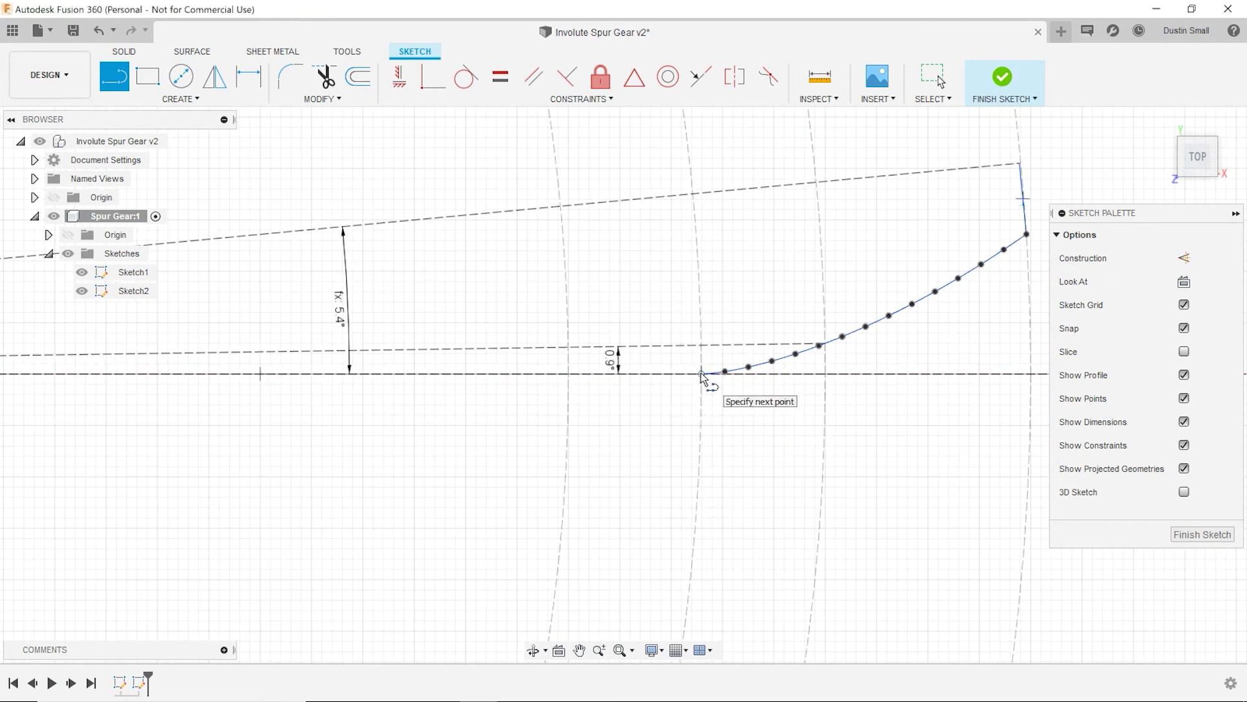
left_click(568, 375)
scroll(739, 296, "down", 2)
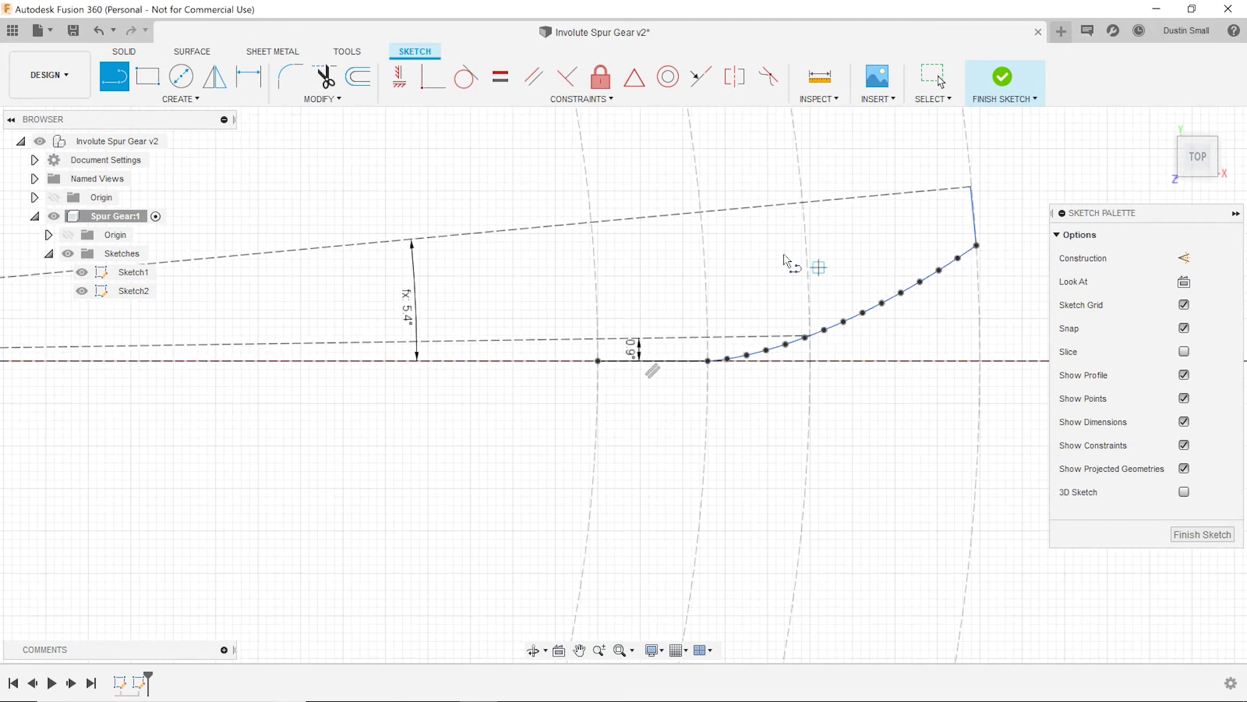
Step: Mirror the tip line, involute spline and root line about the upper angled construction line to form the full tooth
left_click(198, 101)
left_click(185, 100)
left_click(178, 101)
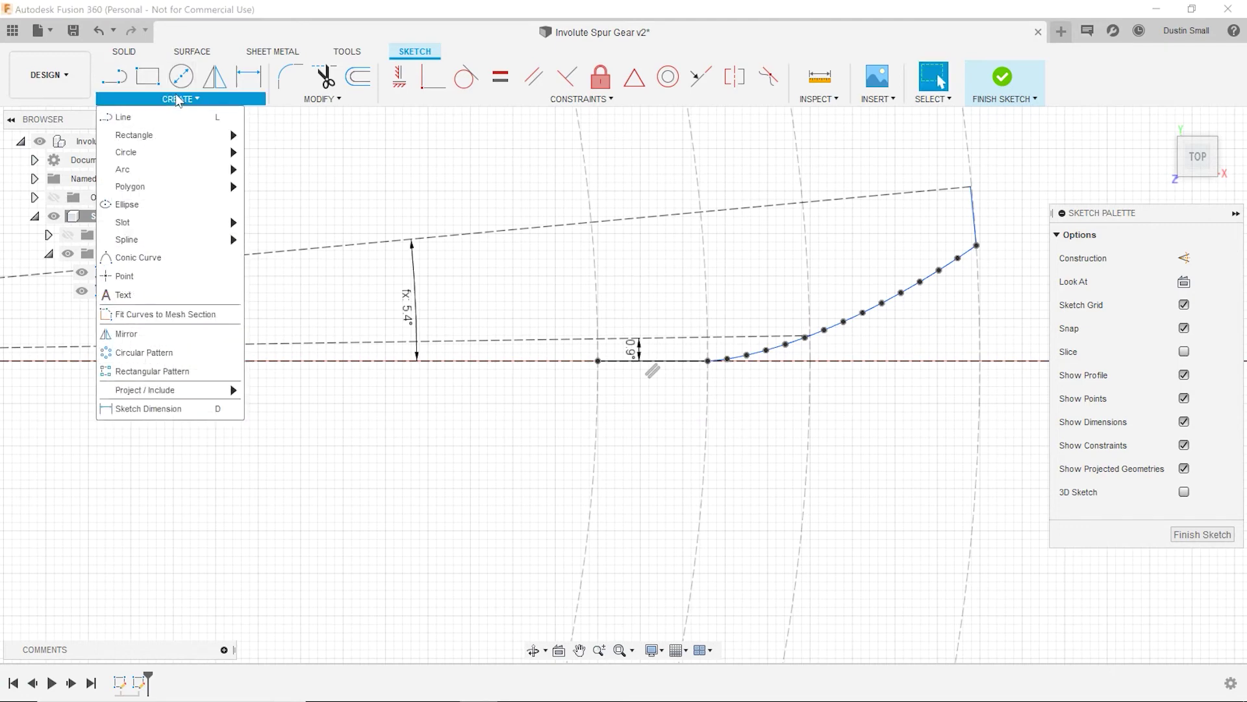
left_click(126, 333)
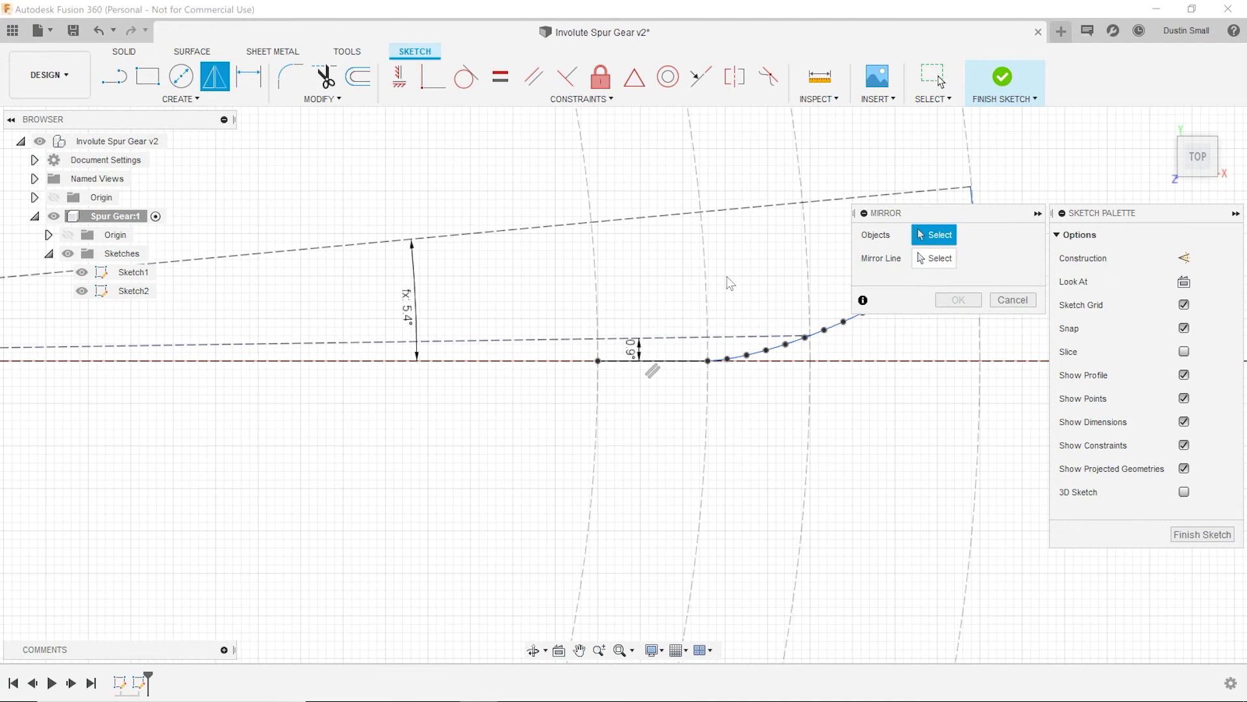
mouse_move(996, 223)
left_mouse_down()
mouse_move(1034, 267)
mouse_move(1007, 451)
left_mouse_up()
left_click(975, 218)
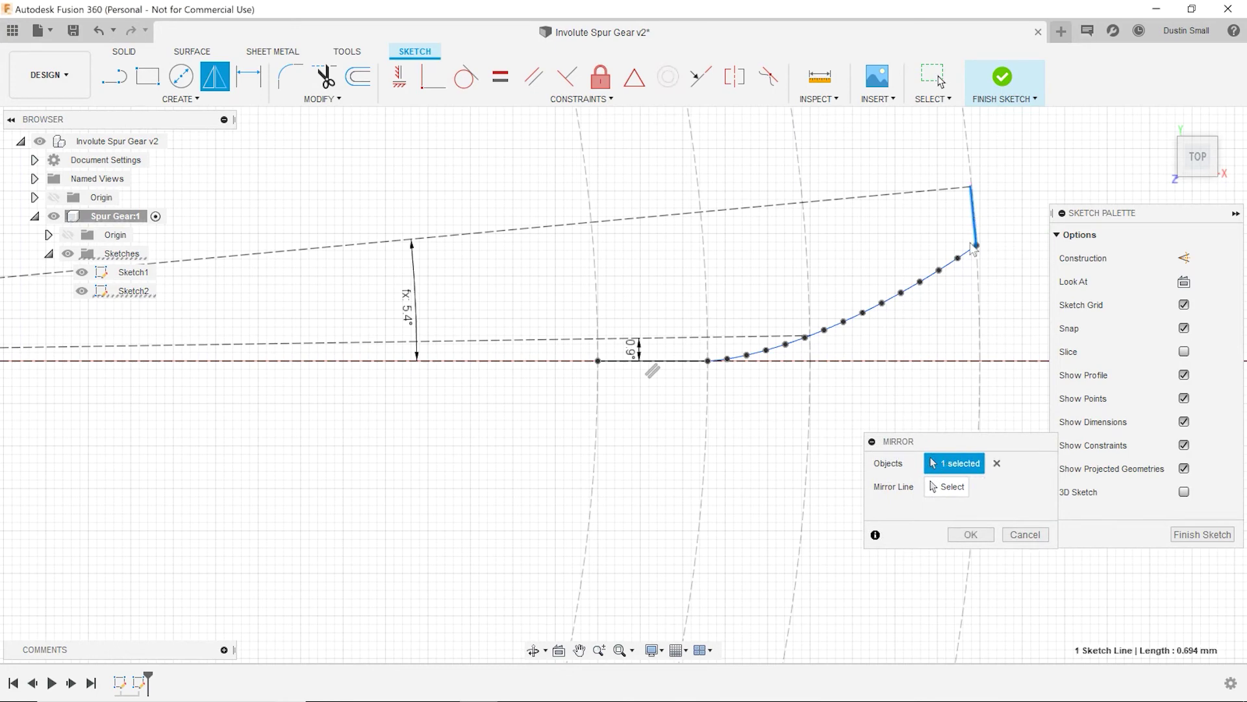
left_click(968, 254)
left_click(687, 364)
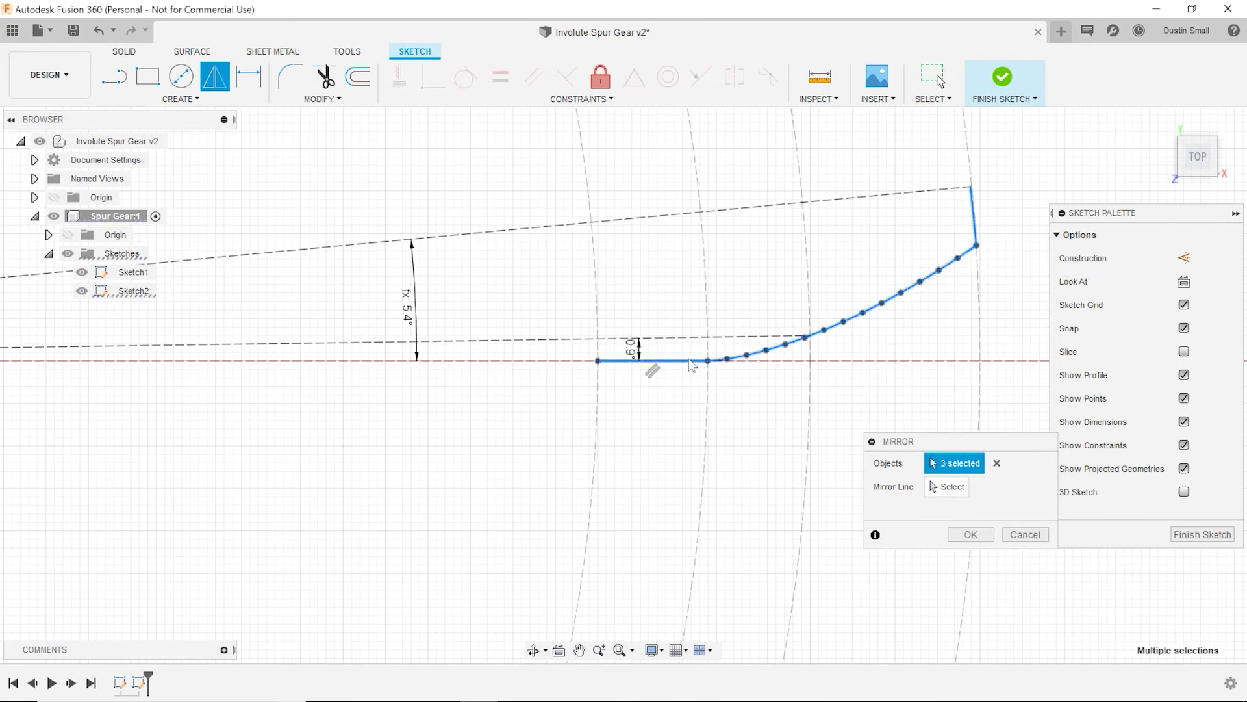
left_click(954, 491)
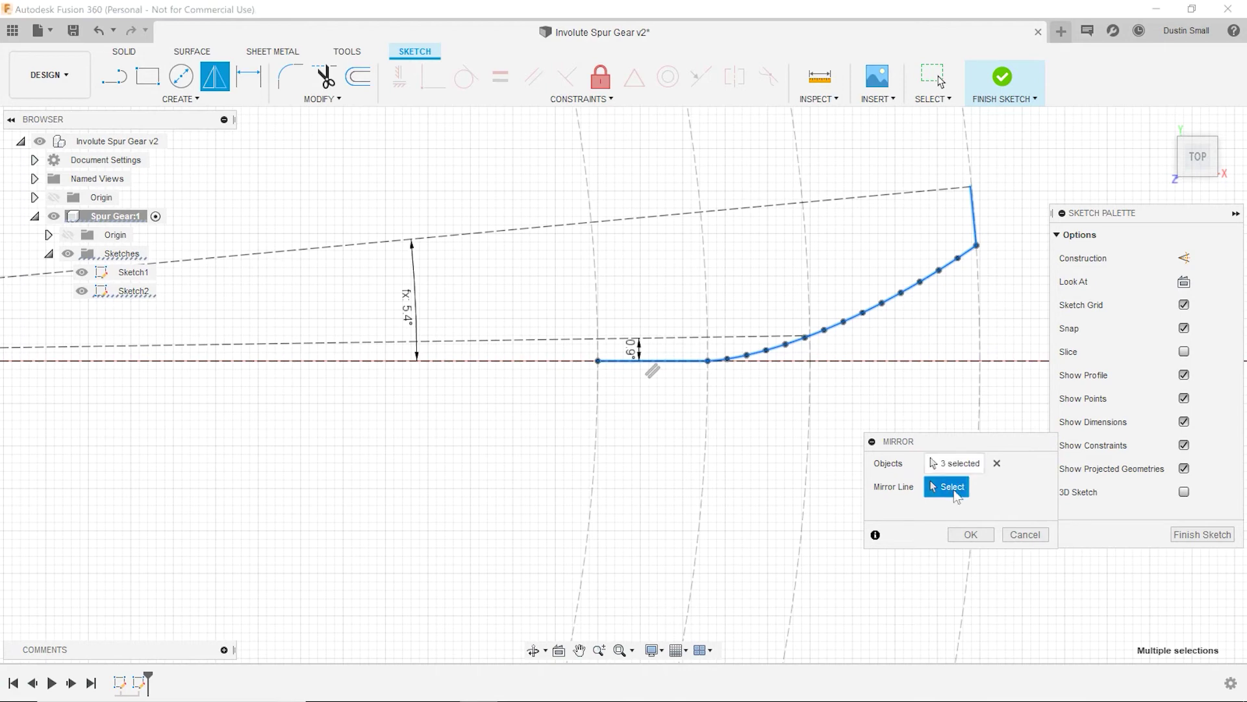
left_click(729, 210)
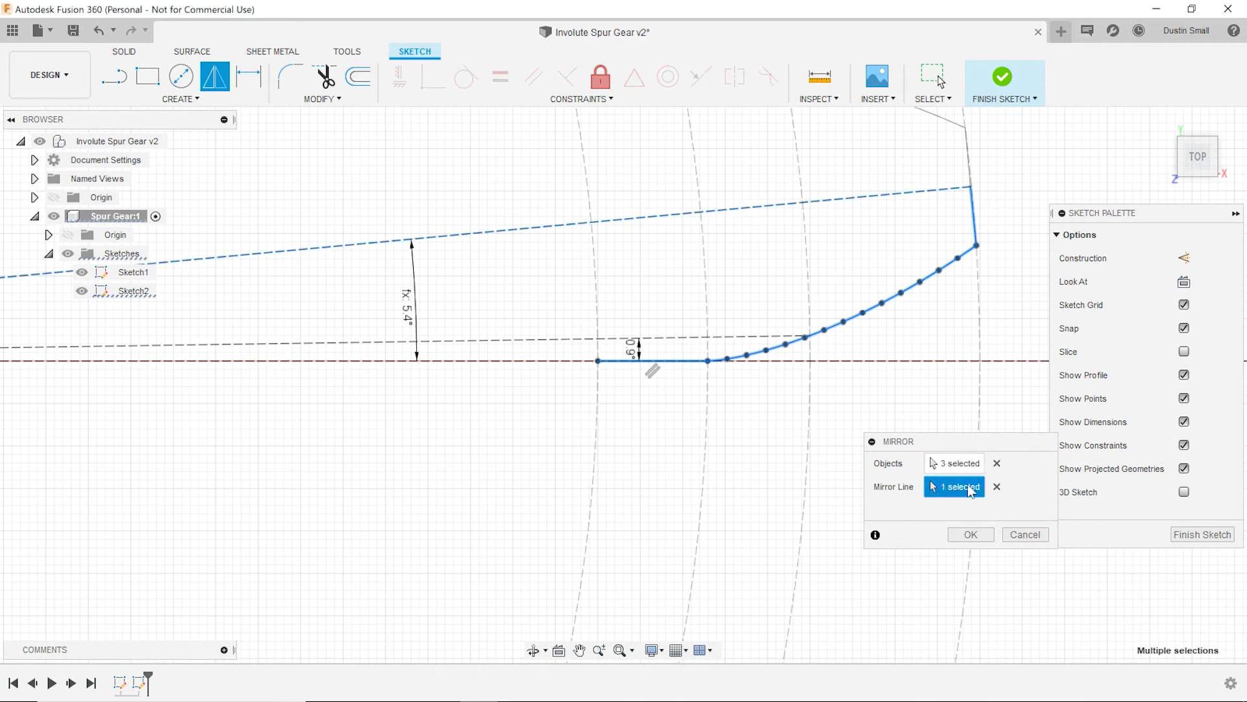
left_click(971, 536)
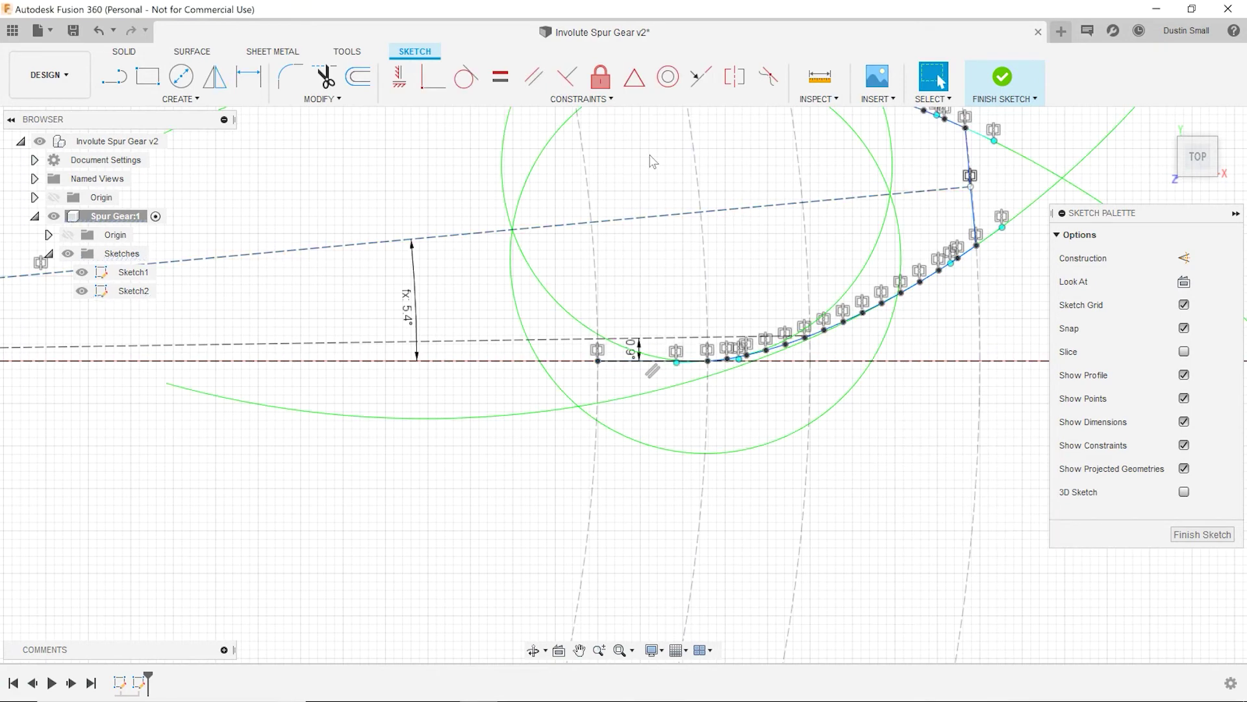
Step: Project the innermost construction circle at the tooth root into the sketch as solid, linked geometry
left_click(578, 650)
mouse_move(462, 169)
left_mouse_down()
mouse_move(469, 309)
mouse_move(373, 304)
left_mouse_up()
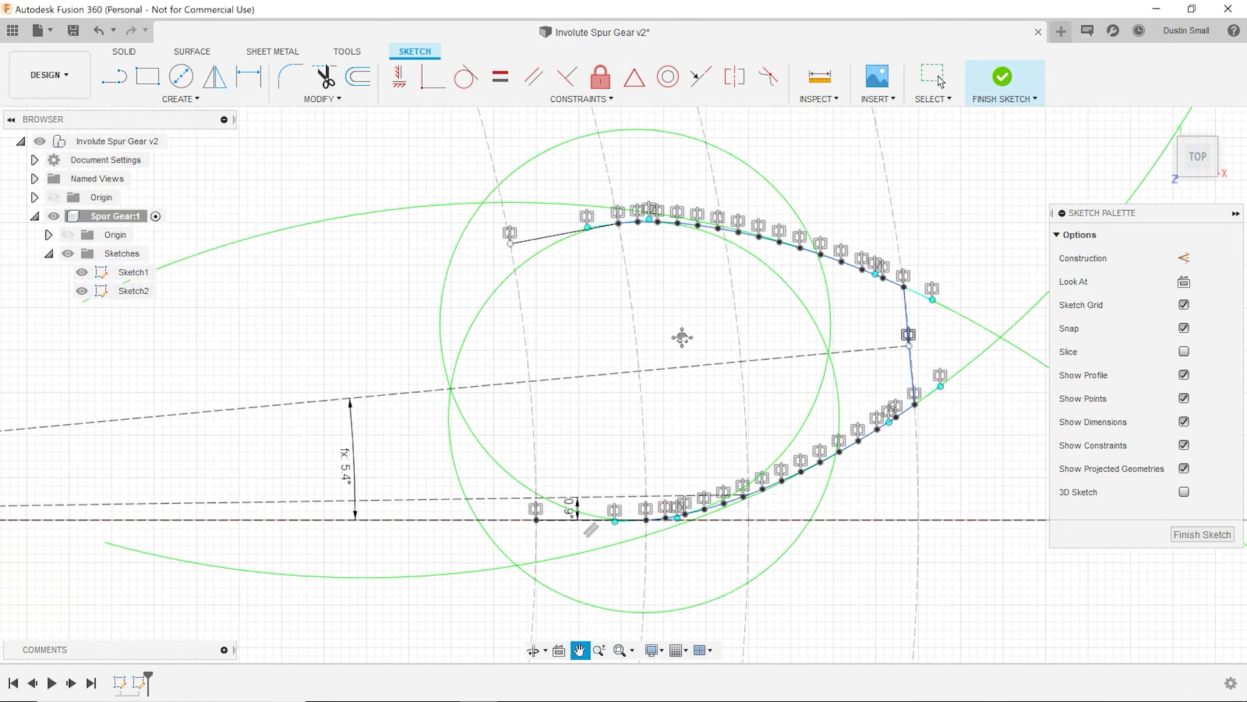
key("Escape")
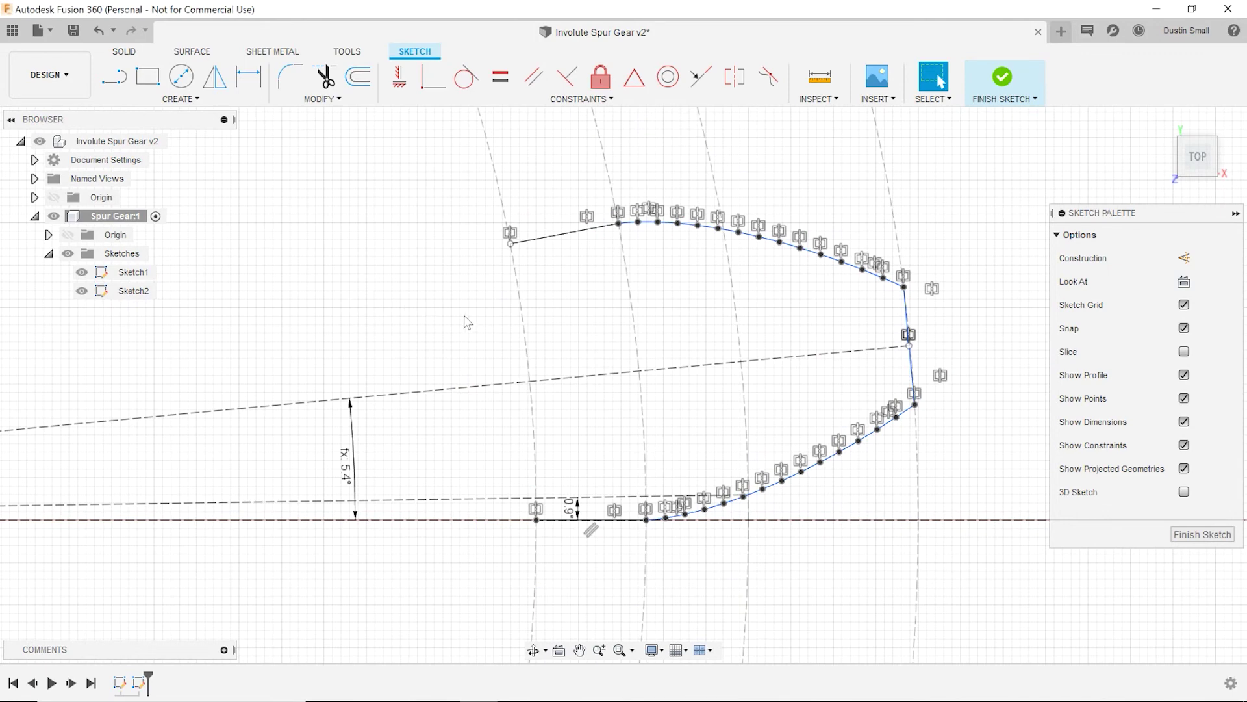
left_click(525, 325)
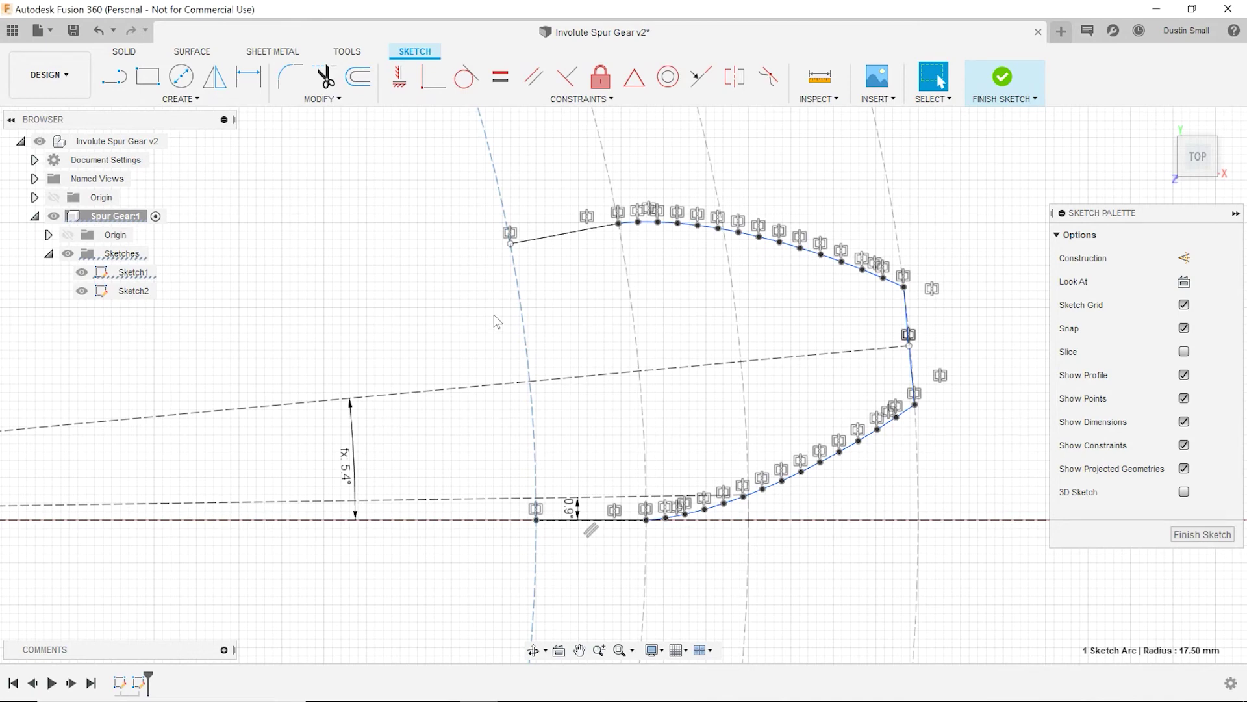
key("p")
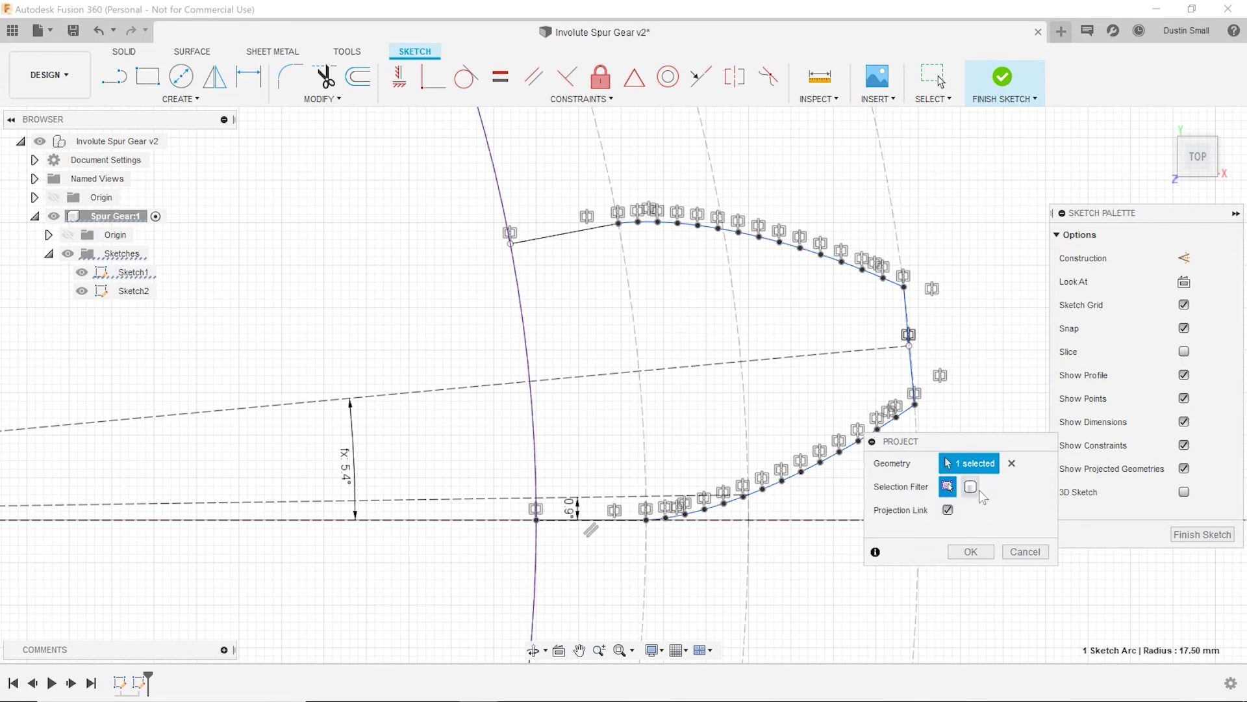
left_click(971, 554)
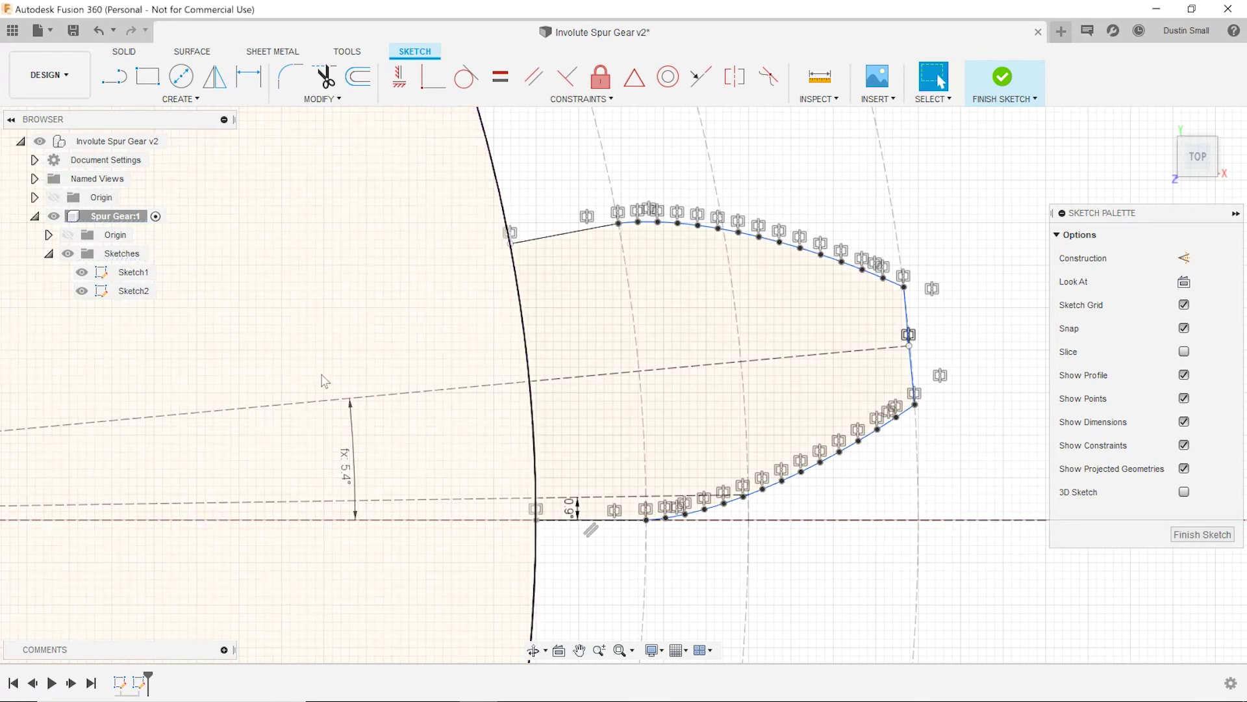
left_click(390, 327)
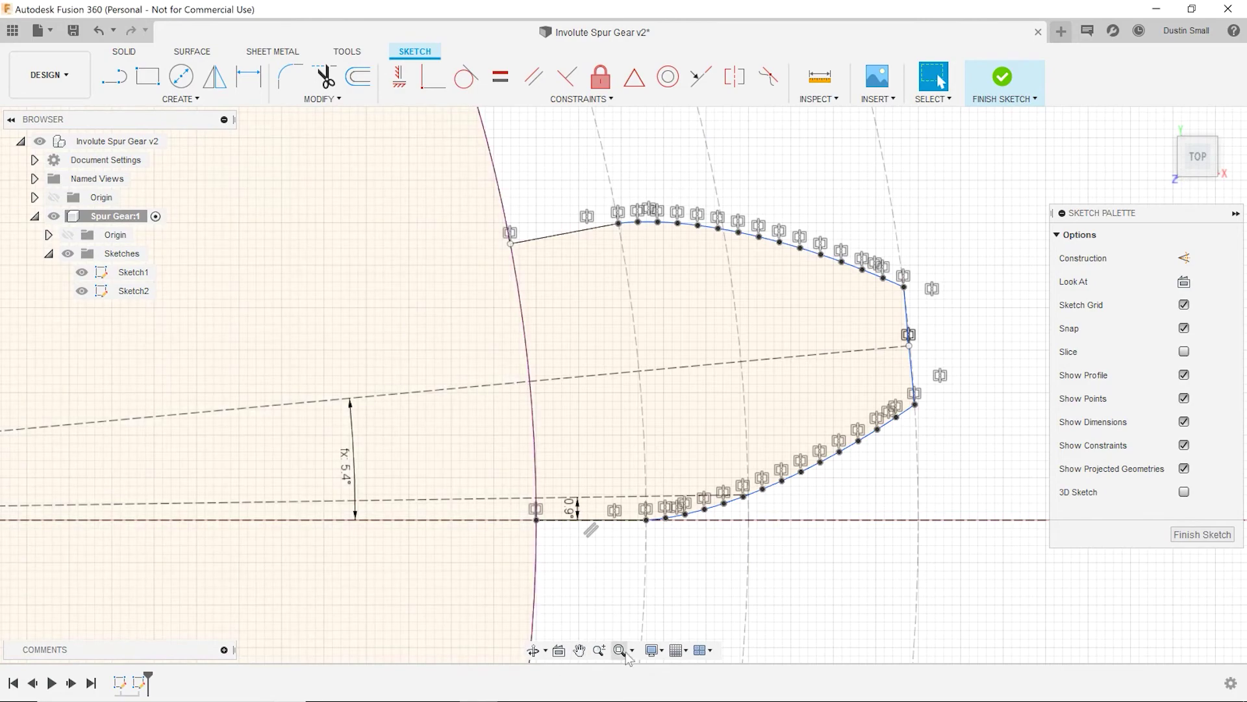
Step: Draw a 10 mm diameter bore circle centred on the origin and finish the sketch
left_click(578, 650)
left_click_drag(422, 281, 618, 282)
scroll(570, 276, "down", 3)
scroll(571, 276, "down", 5)
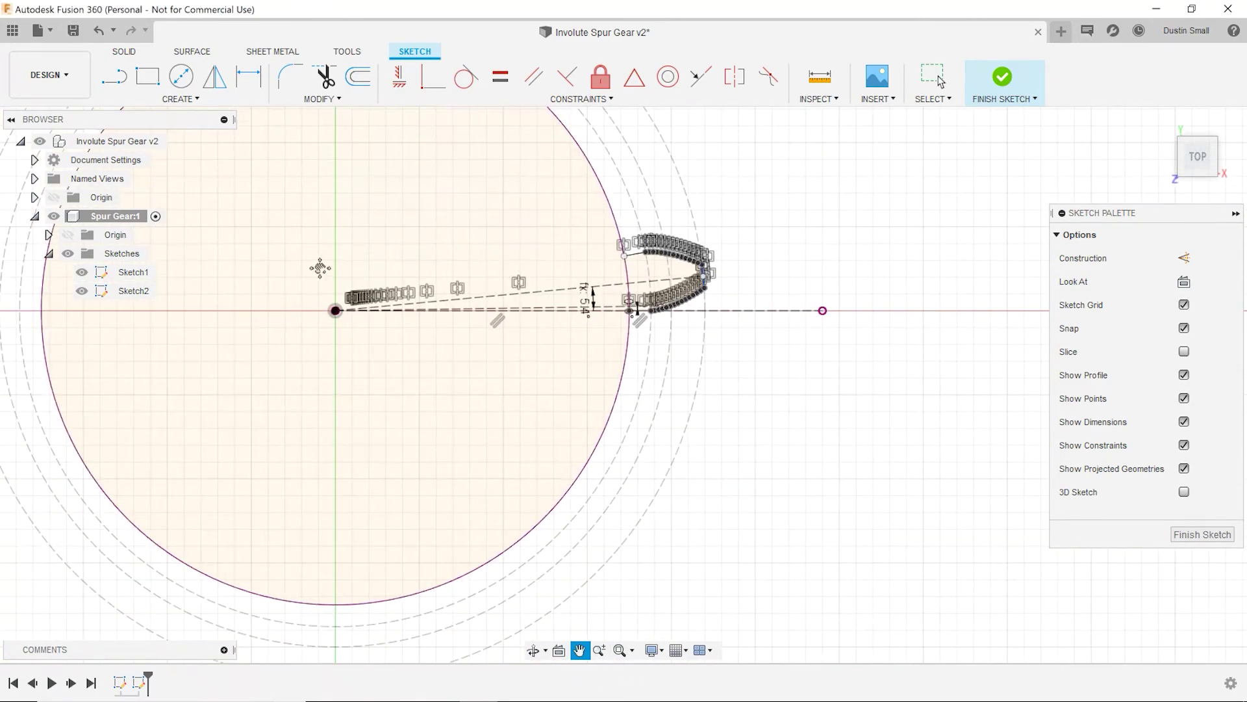
left_click(182, 77)
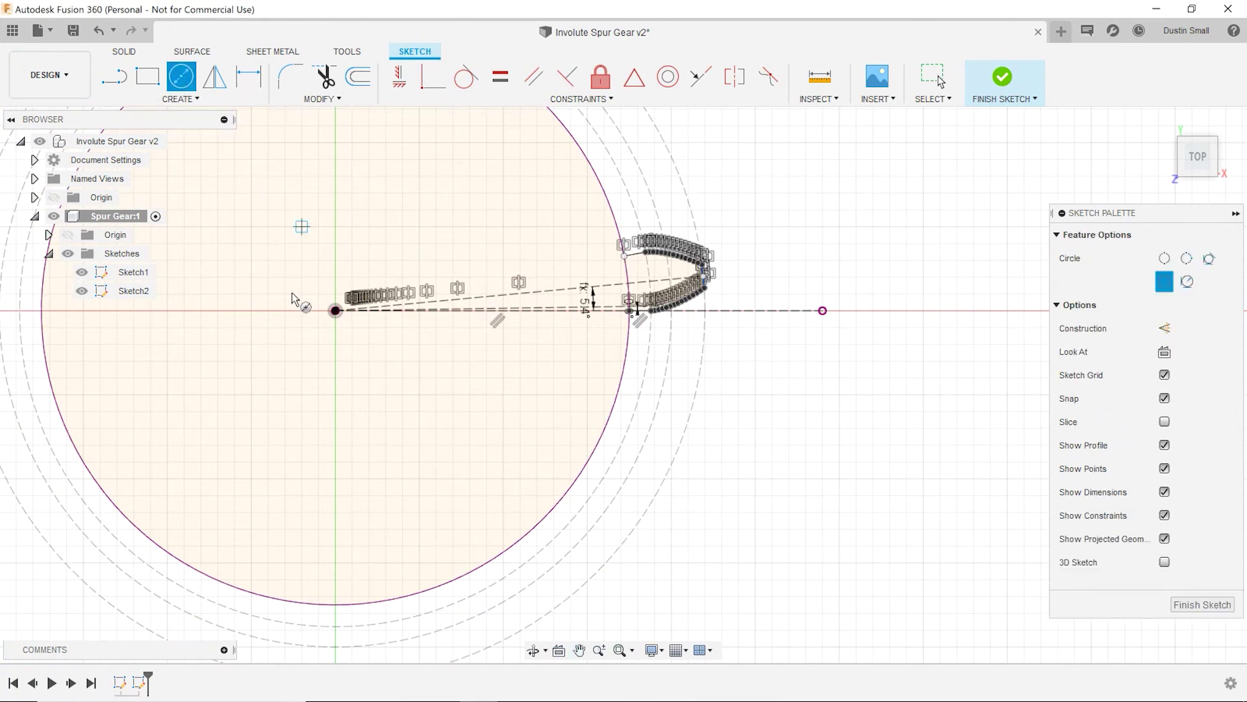
left_click(336, 311)
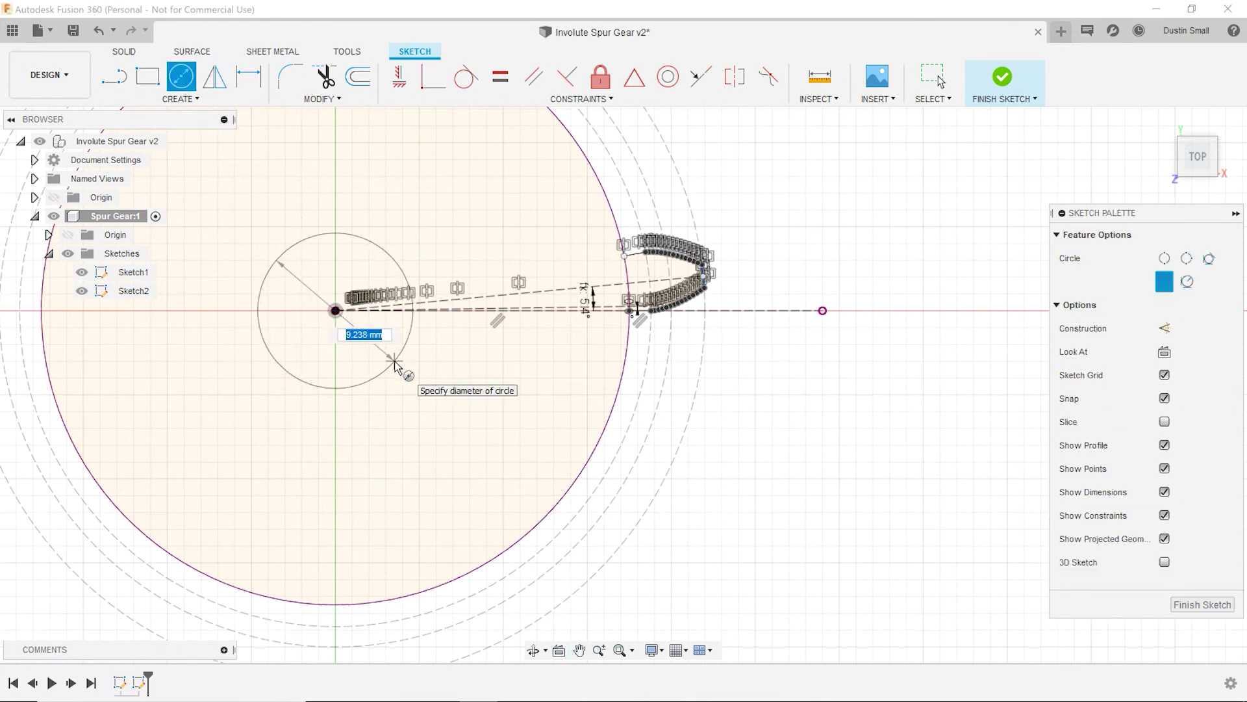
type("10")
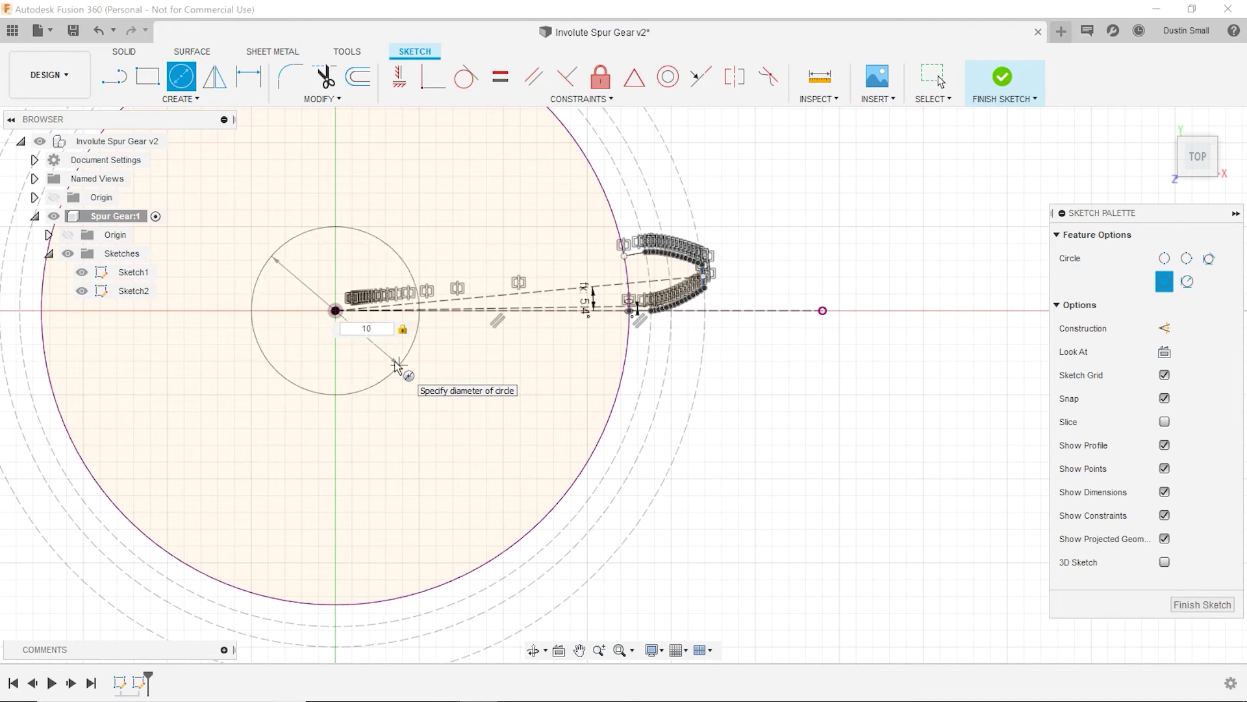
key("Return")
key("Escape")
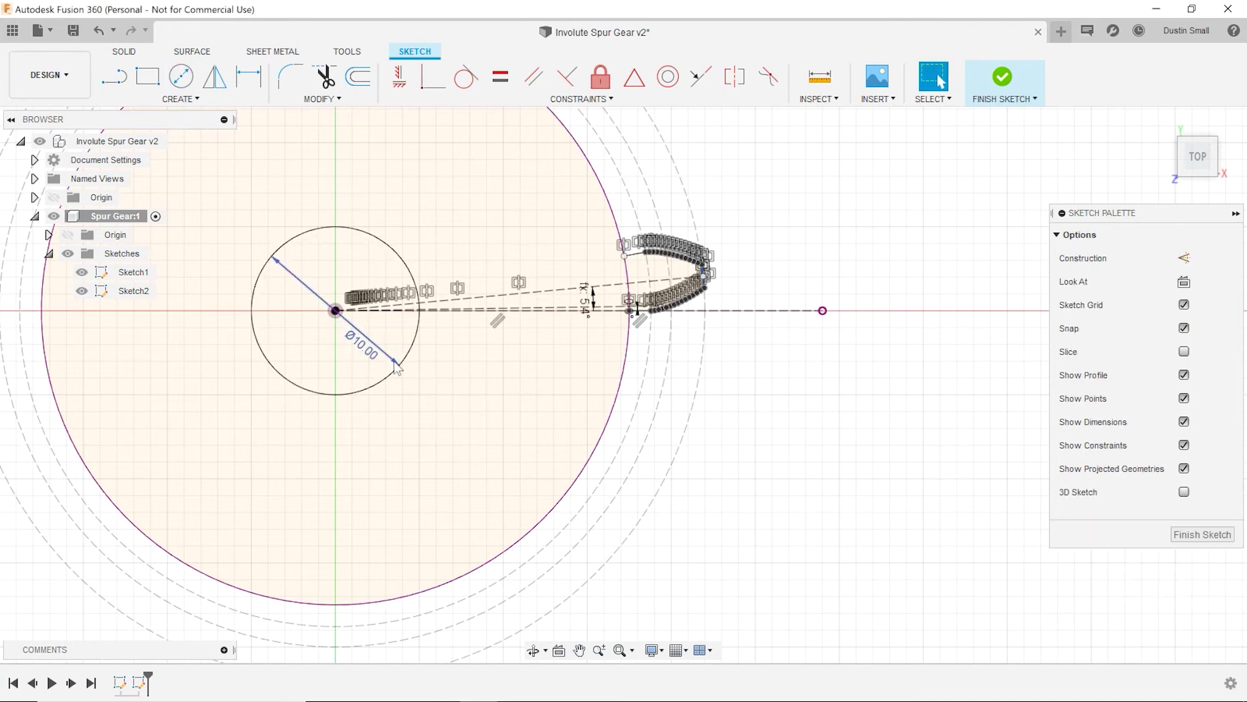
left_click(1200, 536)
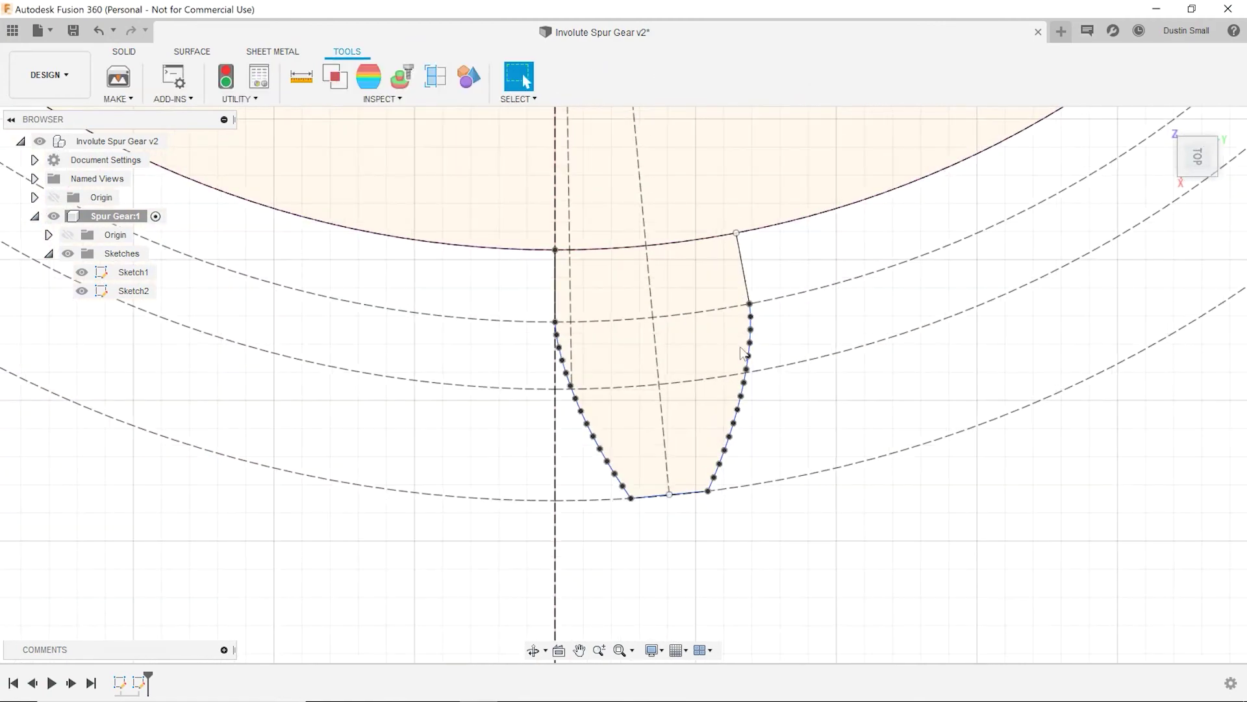
Step: Extrude the gear disc around the bore and the tooth profile together by 5 mm as a new body
left_click(1166, 125)
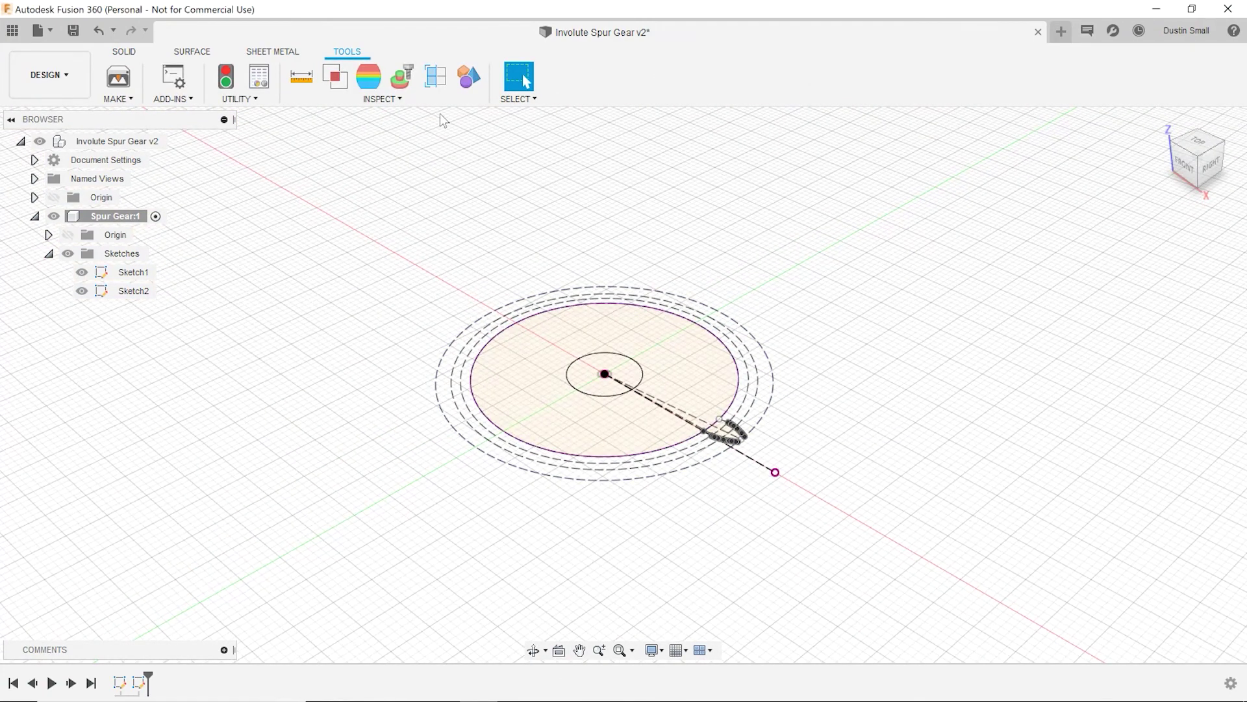
key("e")
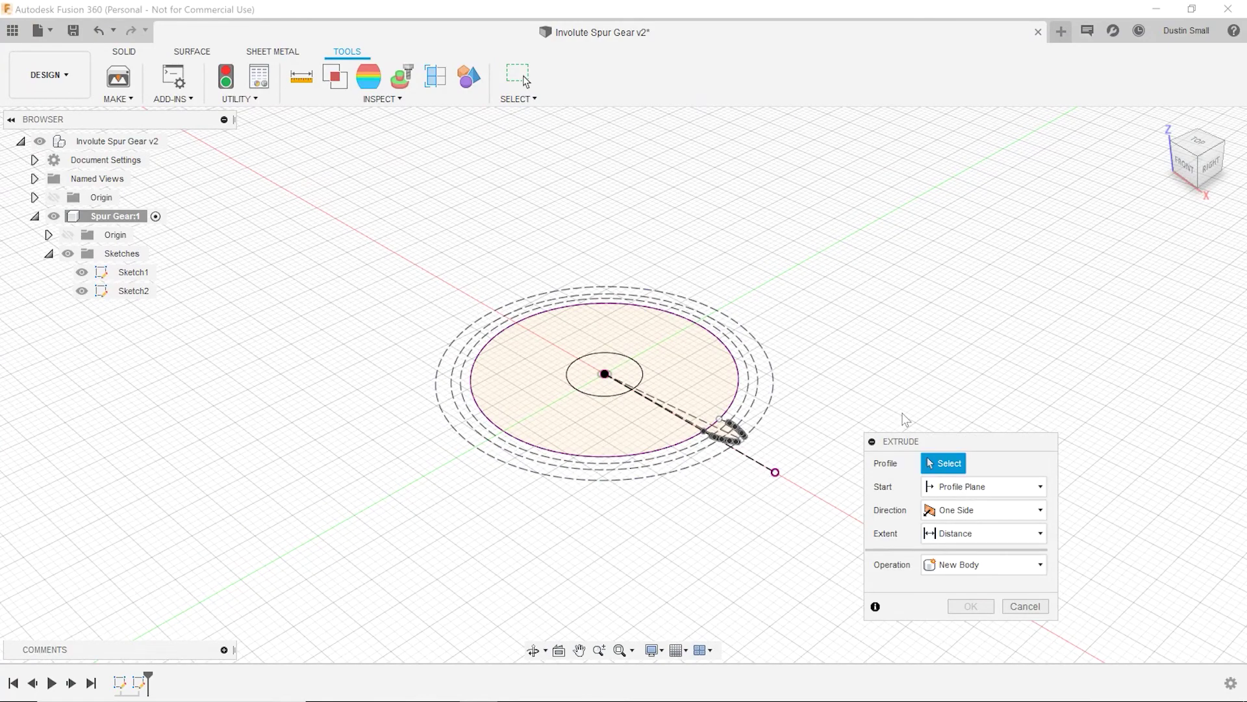
left_click(684, 364)
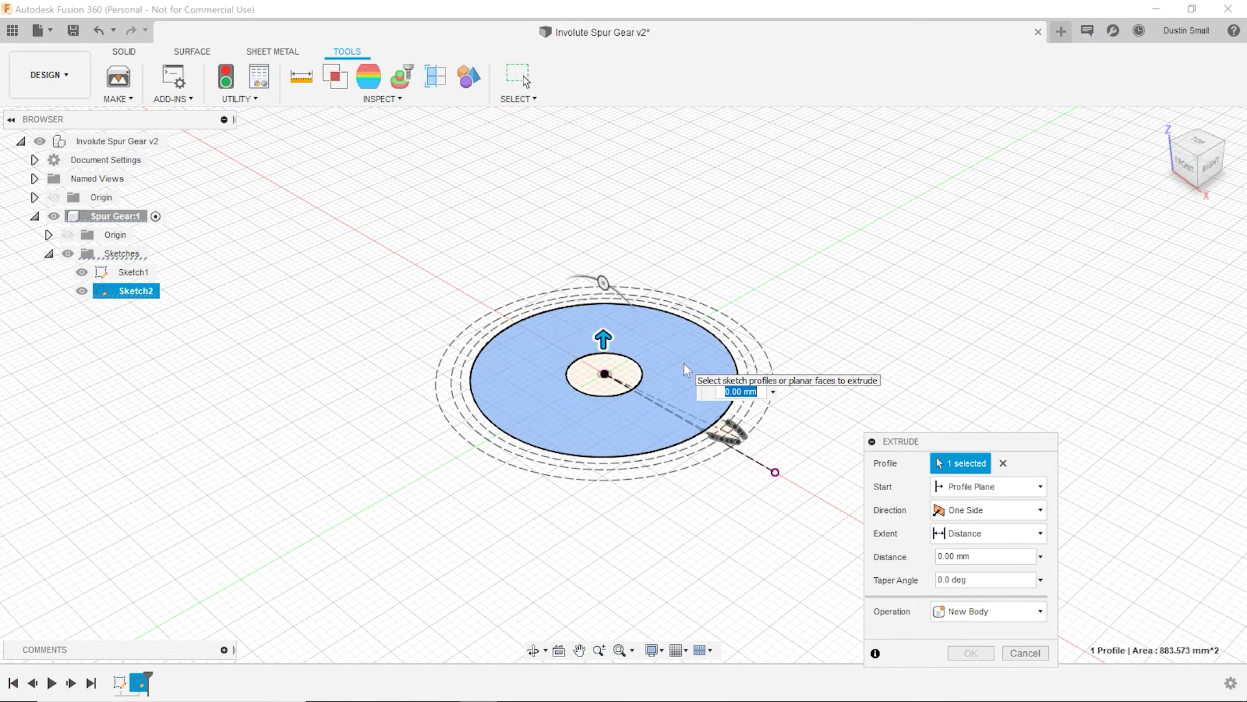
left_click(725, 430)
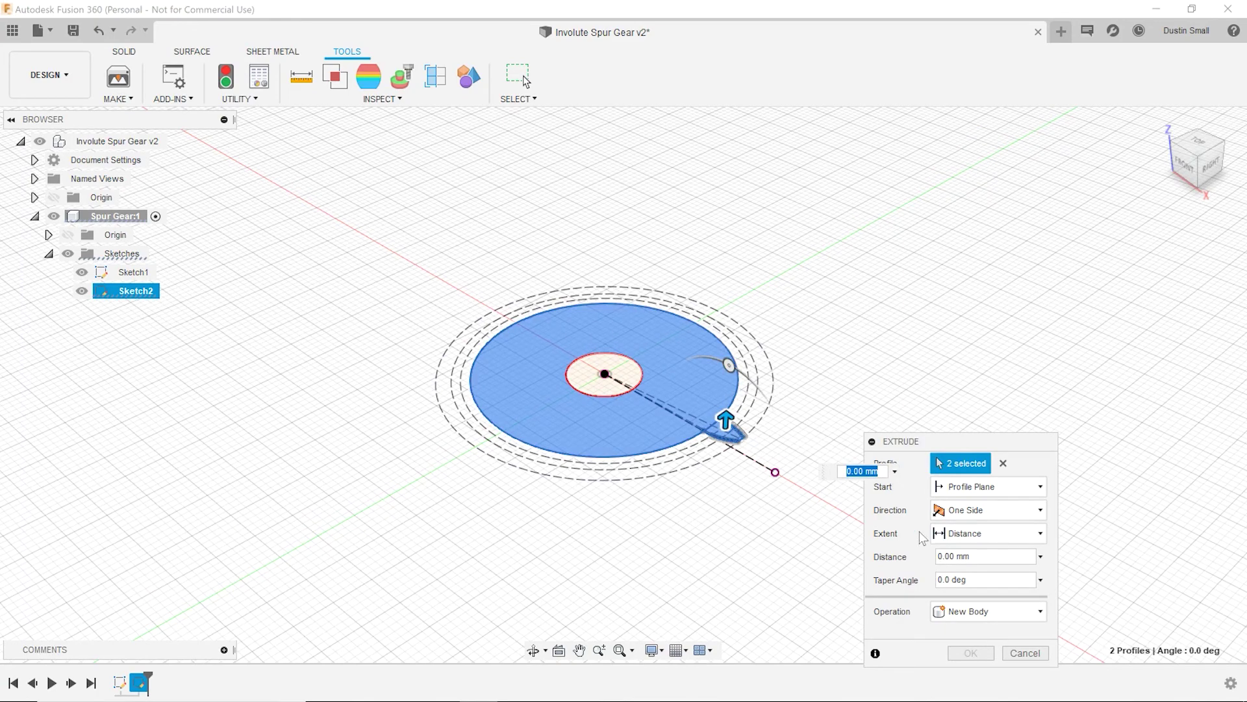
left_click(991, 556)
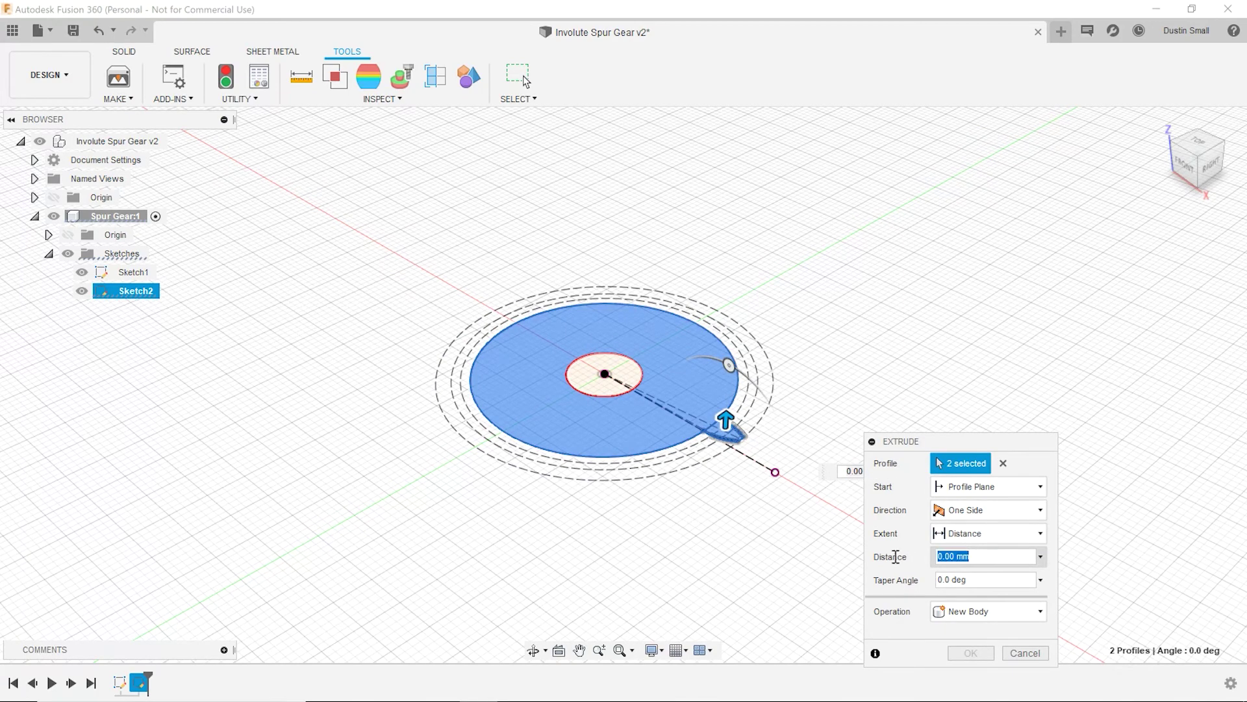
type("5")
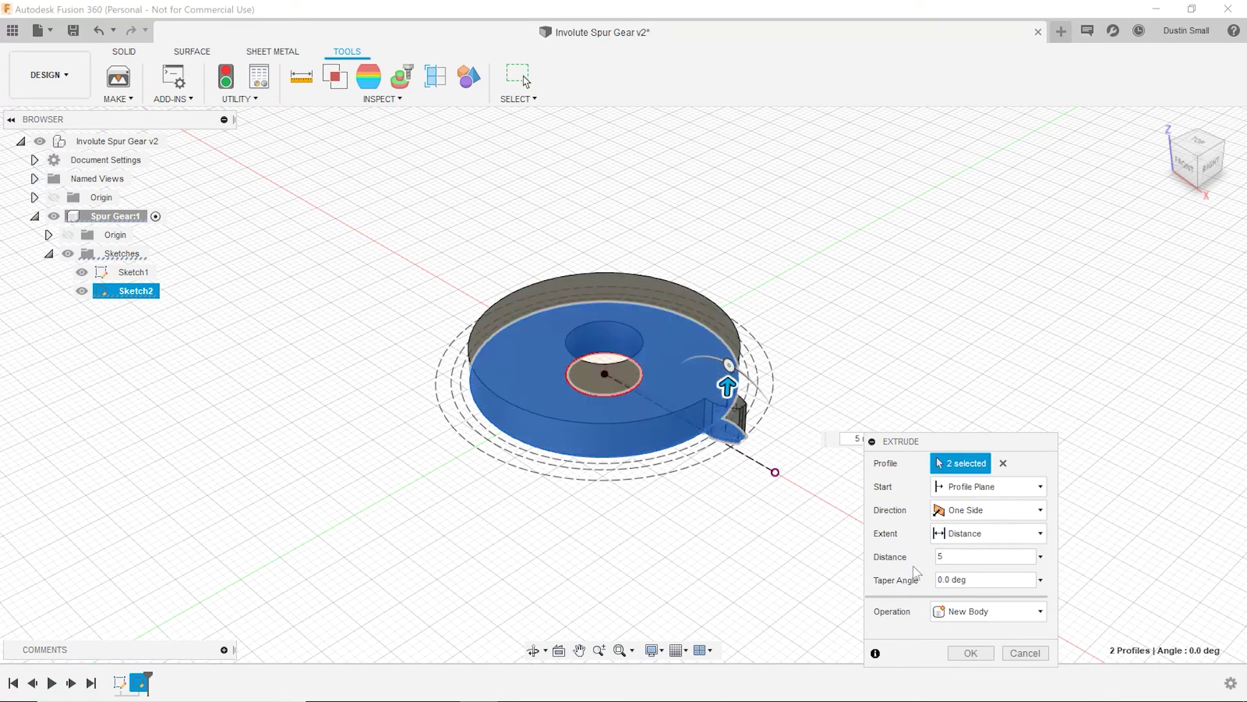
left_click(982, 614)
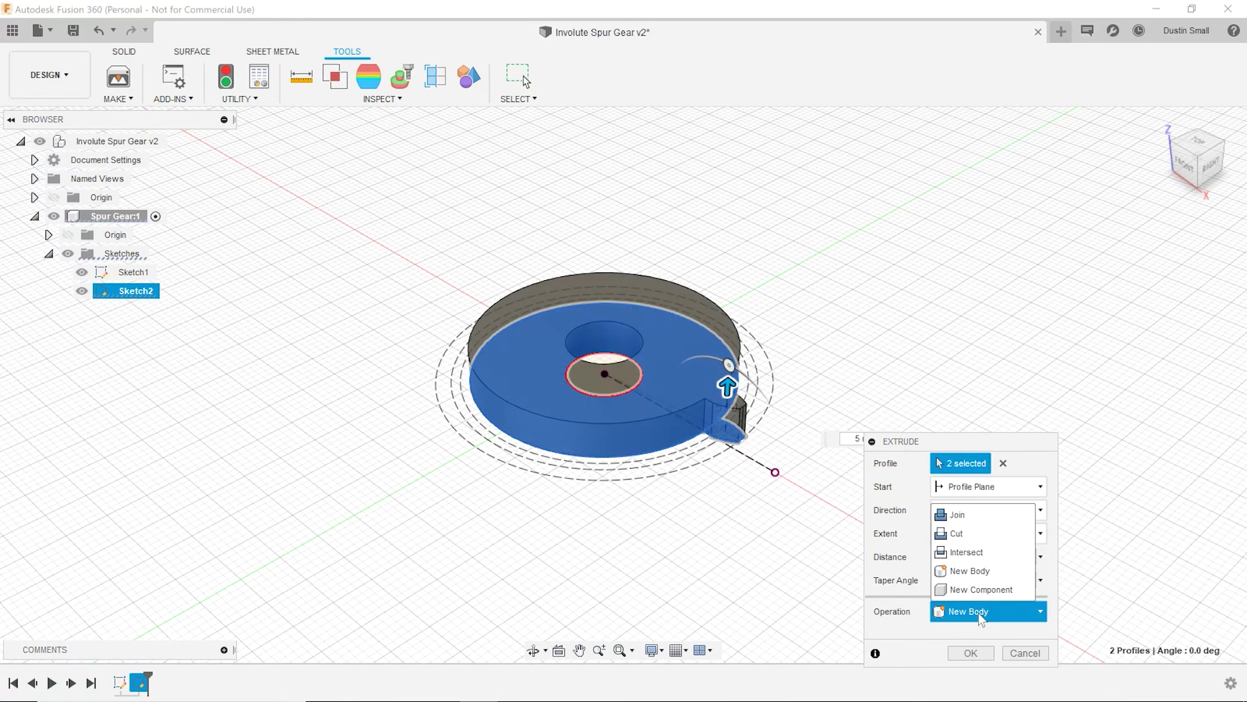
left_click(970, 653)
left_click(970, 653)
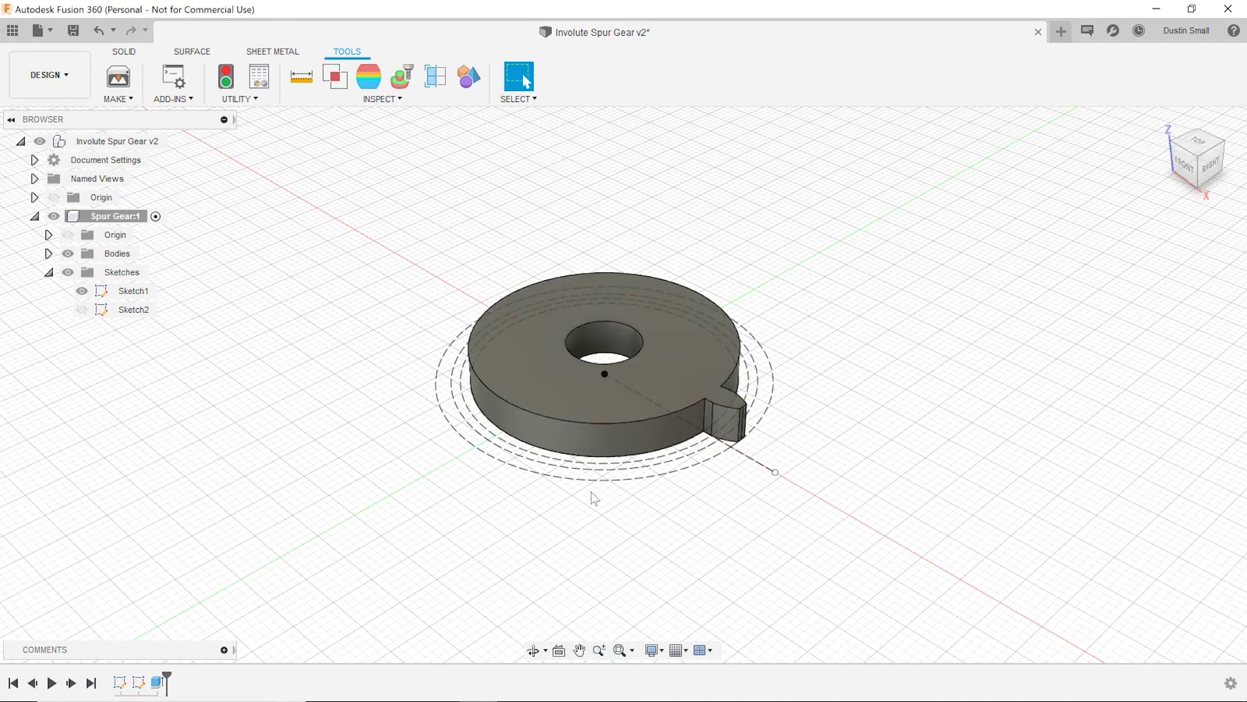
Step: Fillet the two vertical edges where the tooth meets the gear disc with a 0.5 mm constant radius
scroll(737, 423, "up", 2)
scroll(739, 427, "up", 5)
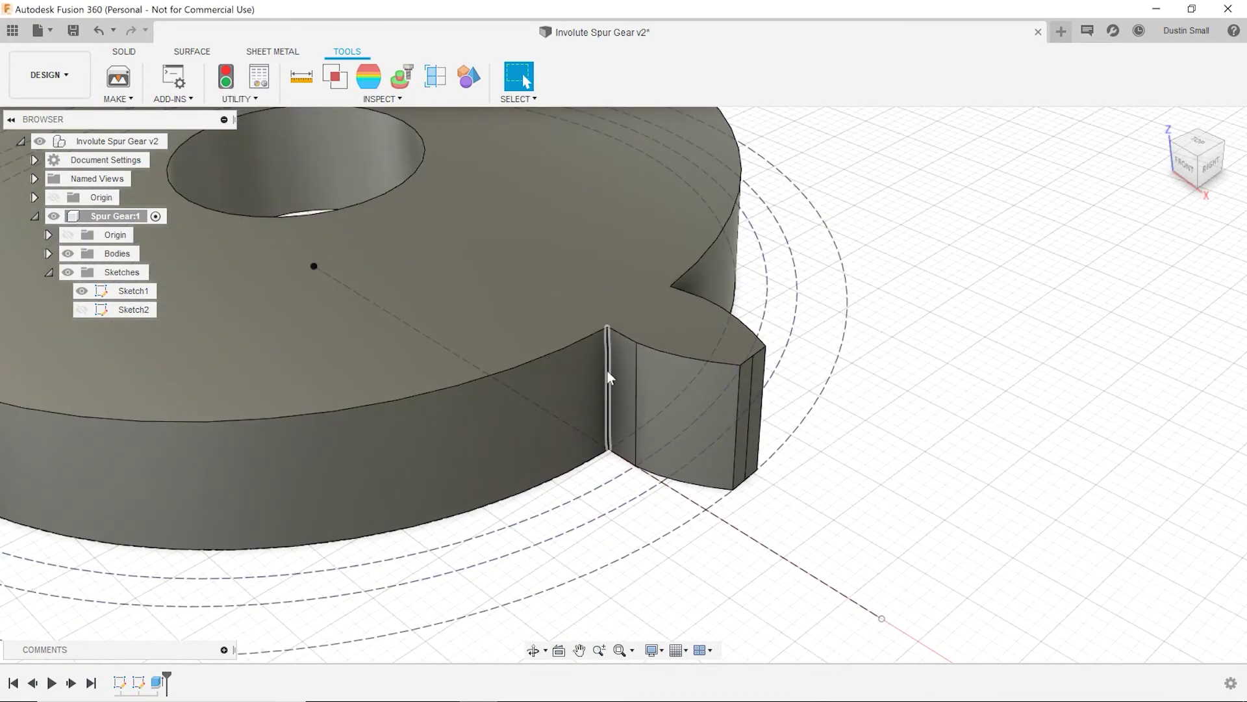
left_click(124, 51)
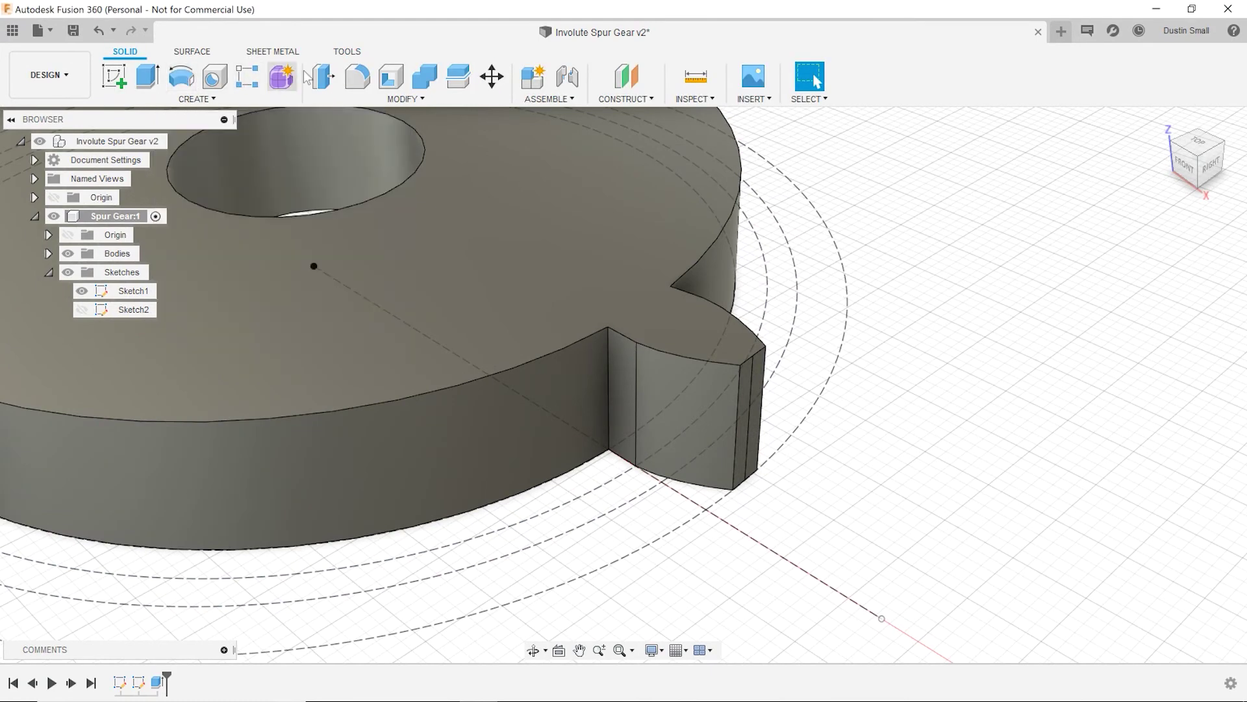
left_click(353, 79)
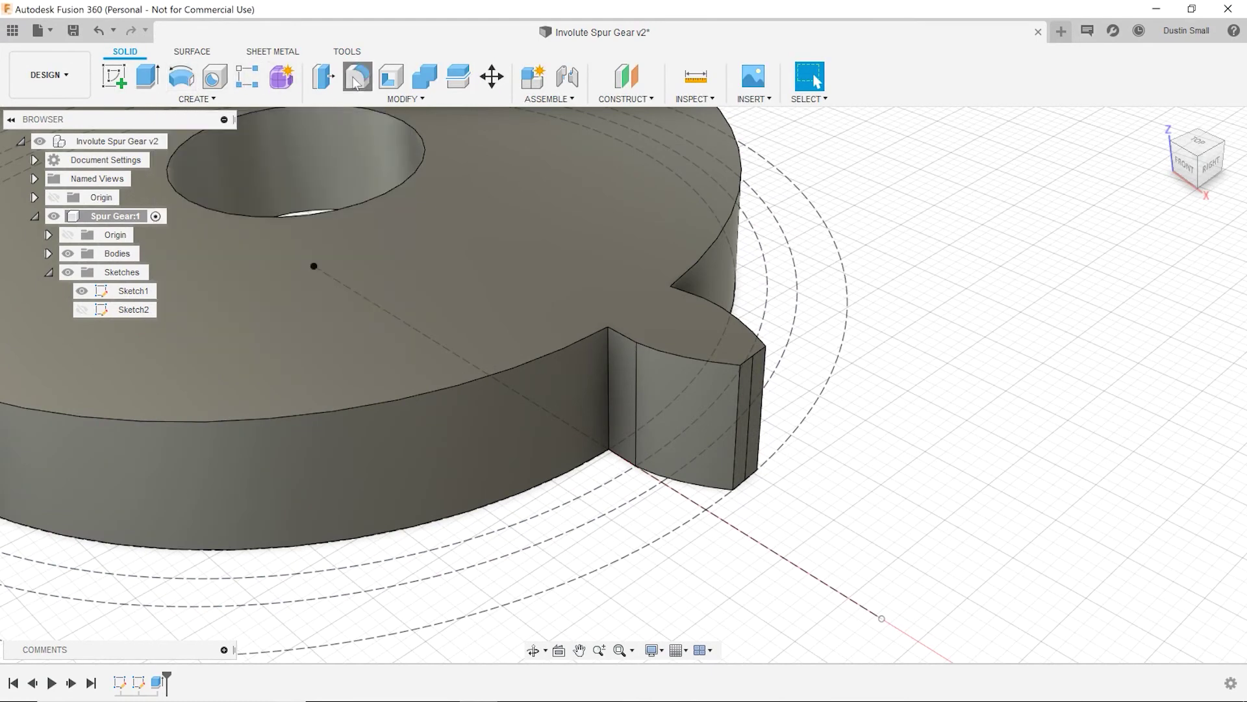
left_click(607, 389)
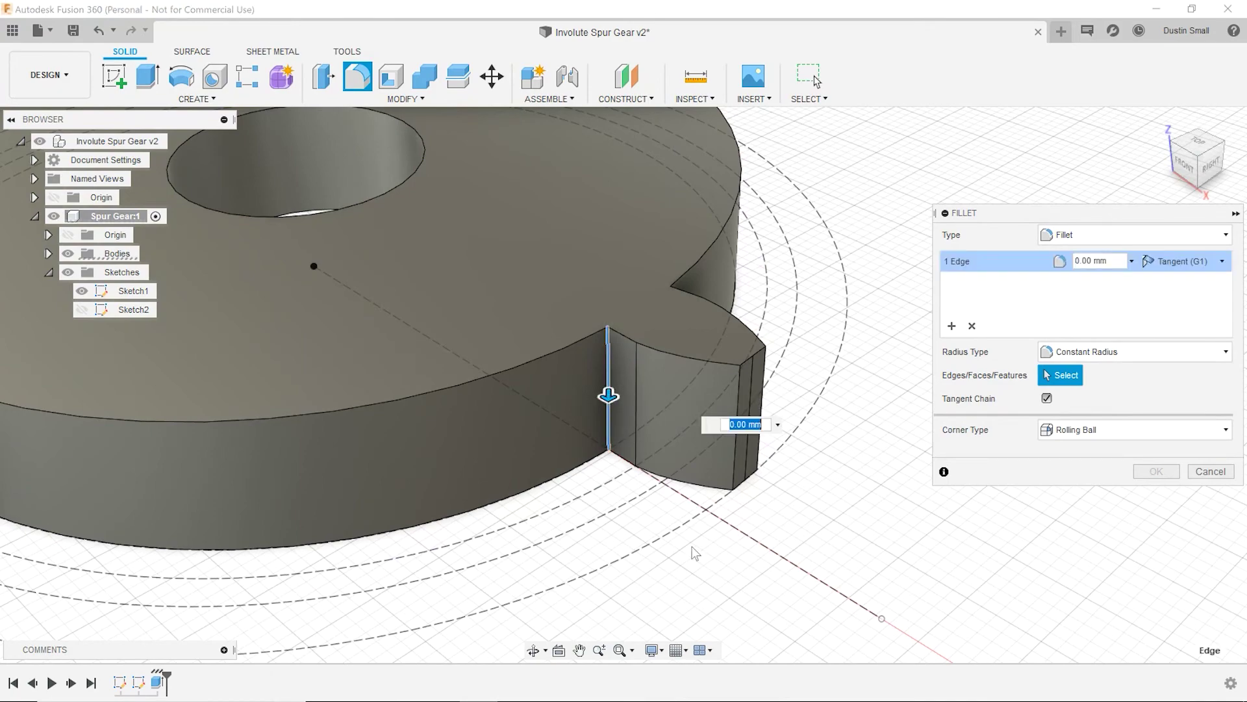
left_click(533, 649)
left_click_drag(776, 551, 730, 557)
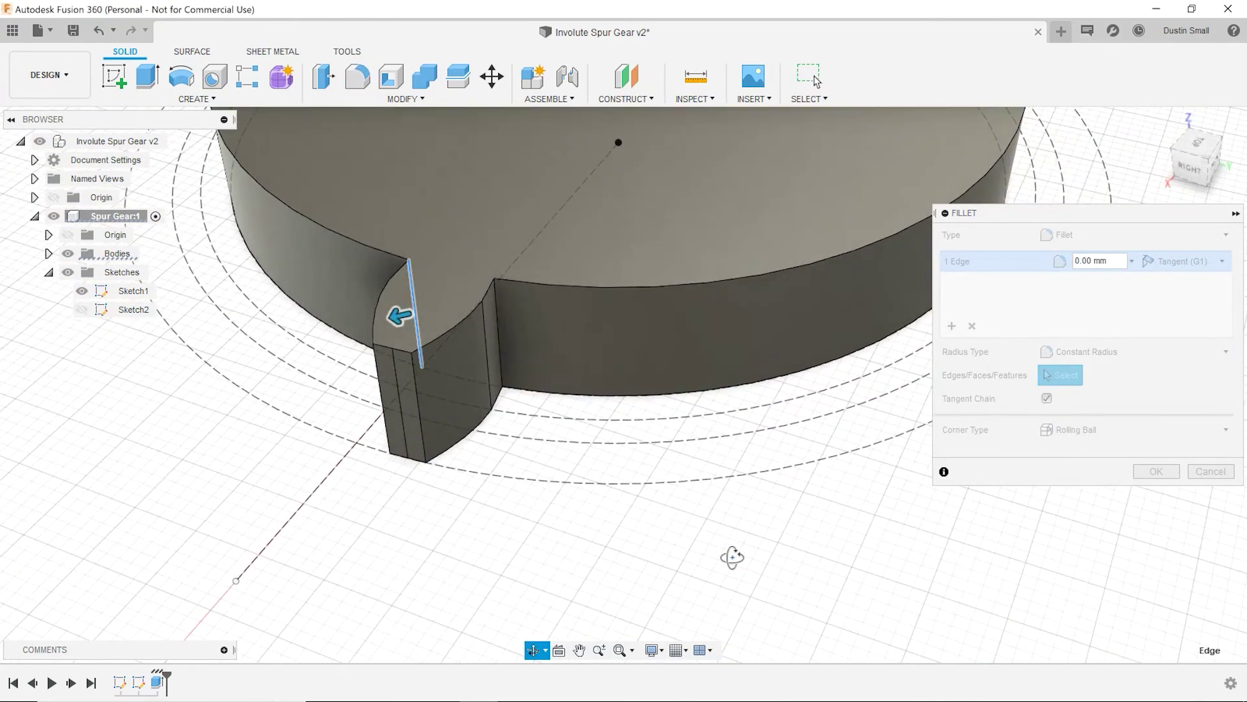
key("Escape")
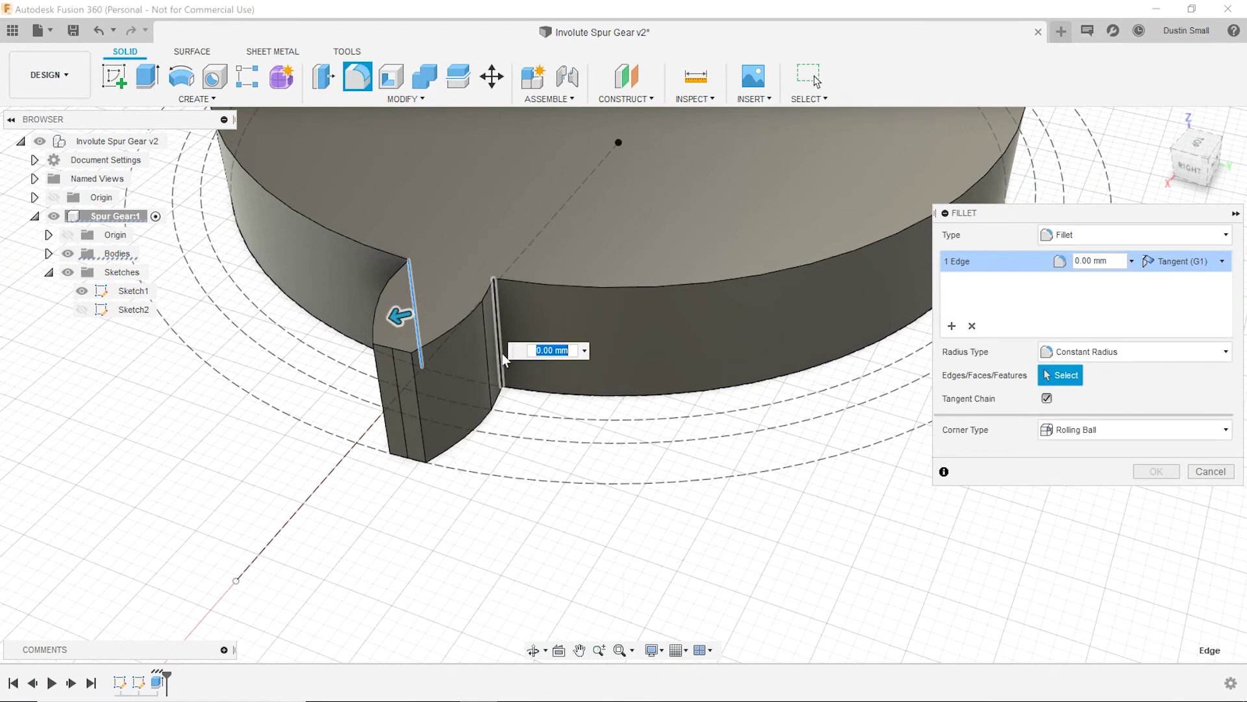
left_click(501, 354)
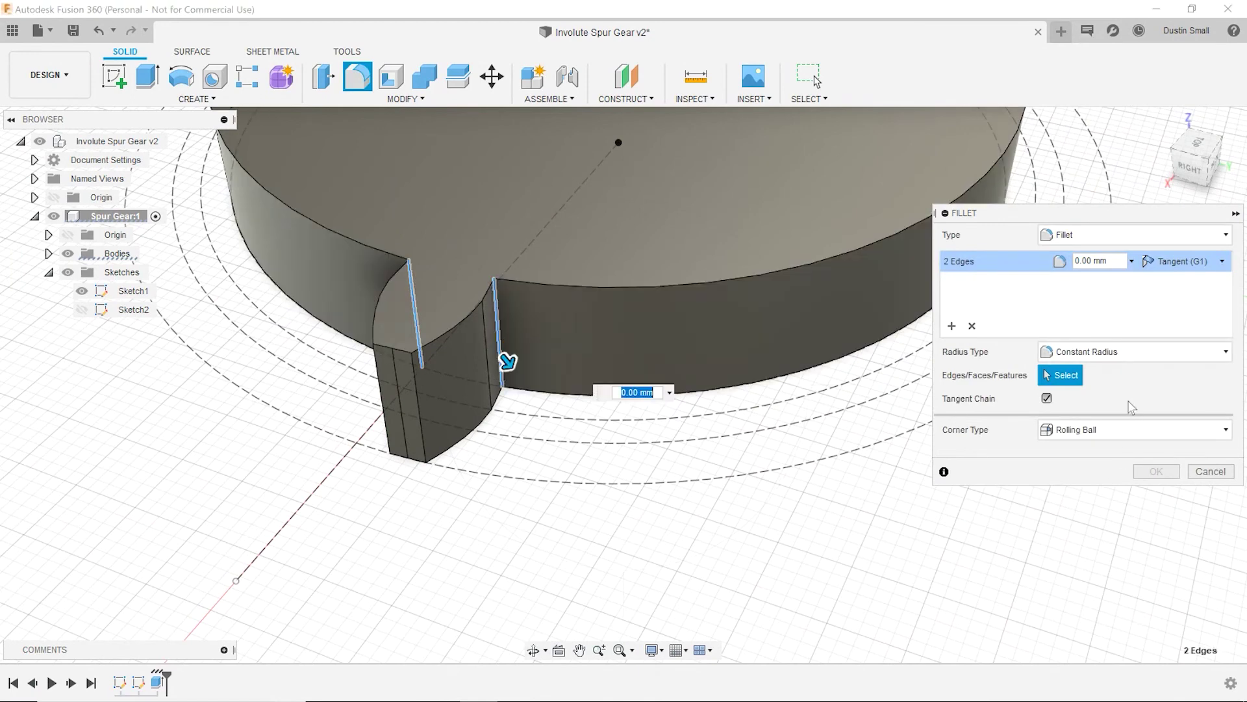
left_click(1113, 261)
type("0")
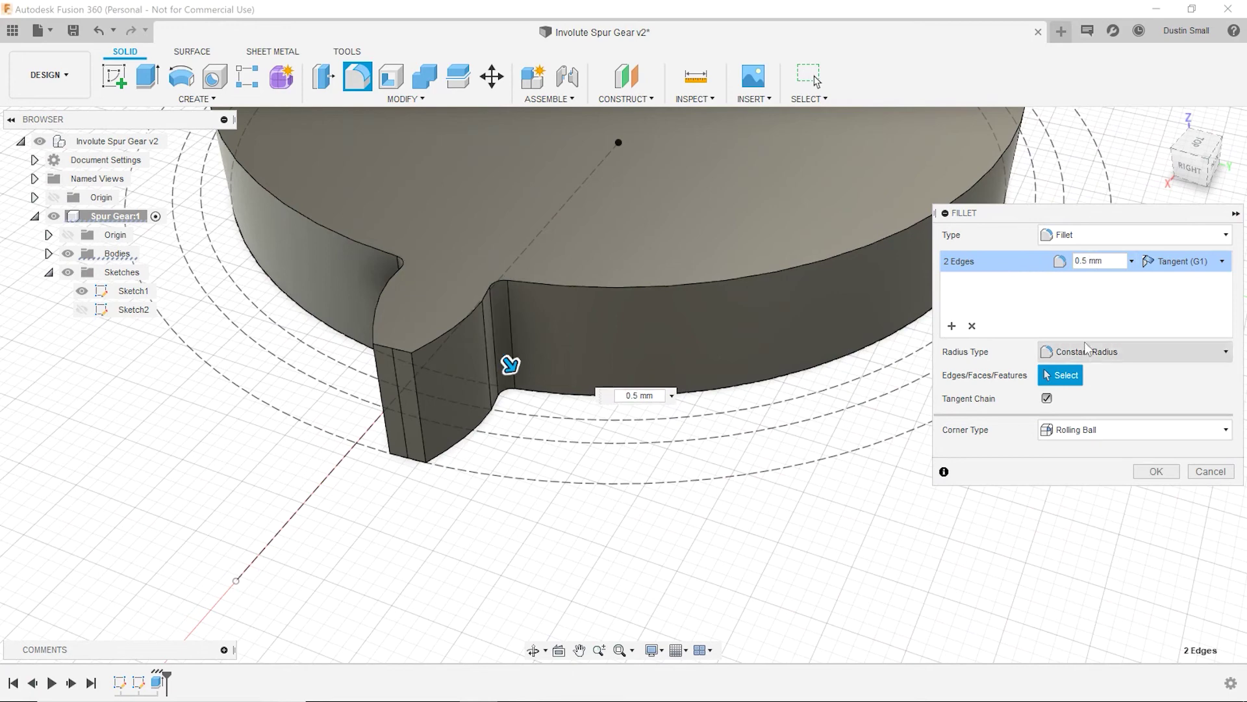
left_click(1157, 471)
left_click(1161, 125)
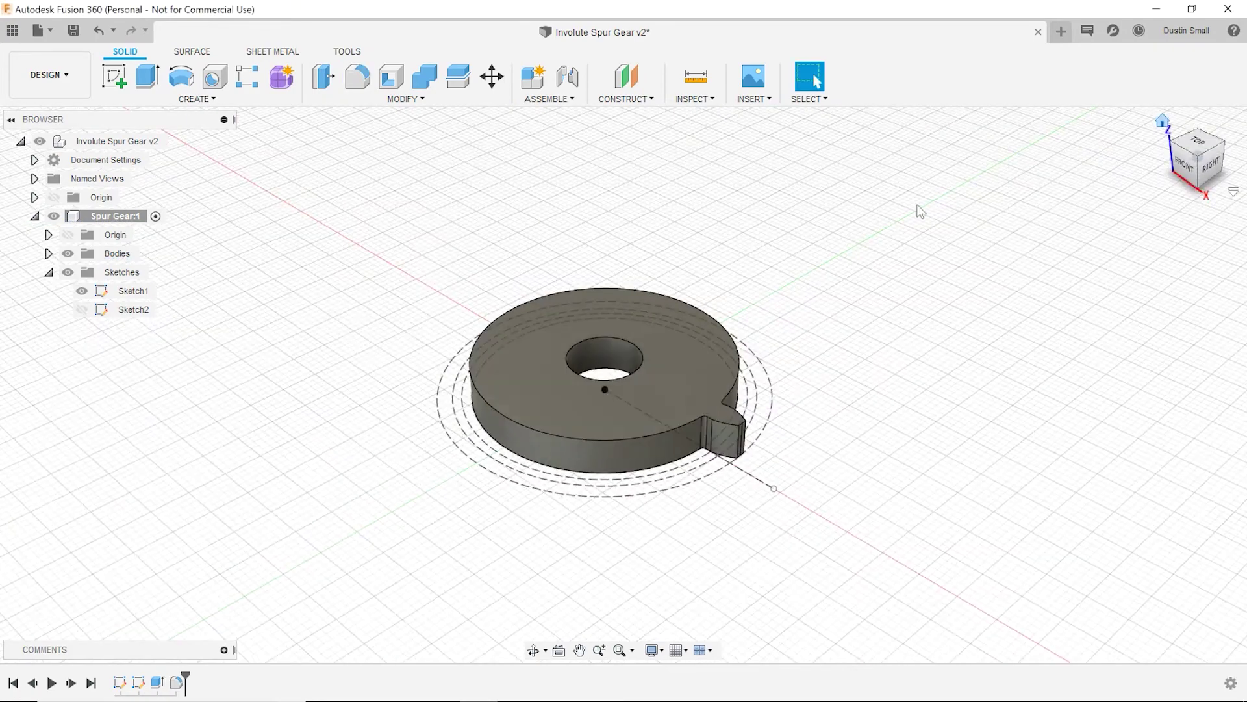
Step: Create a full circular pattern of the gear body about the Z axis with the quantity set to the parameter numteeth
scroll(656, 409, "up", 4)
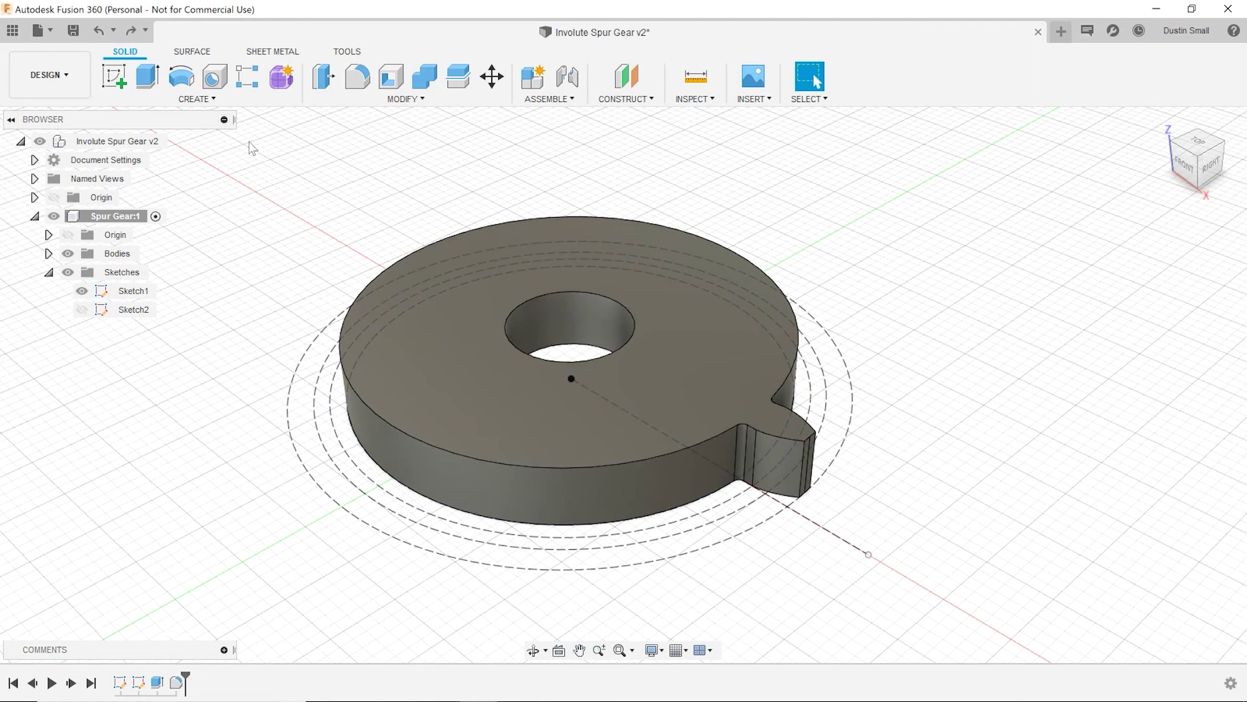
left_click(209, 101)
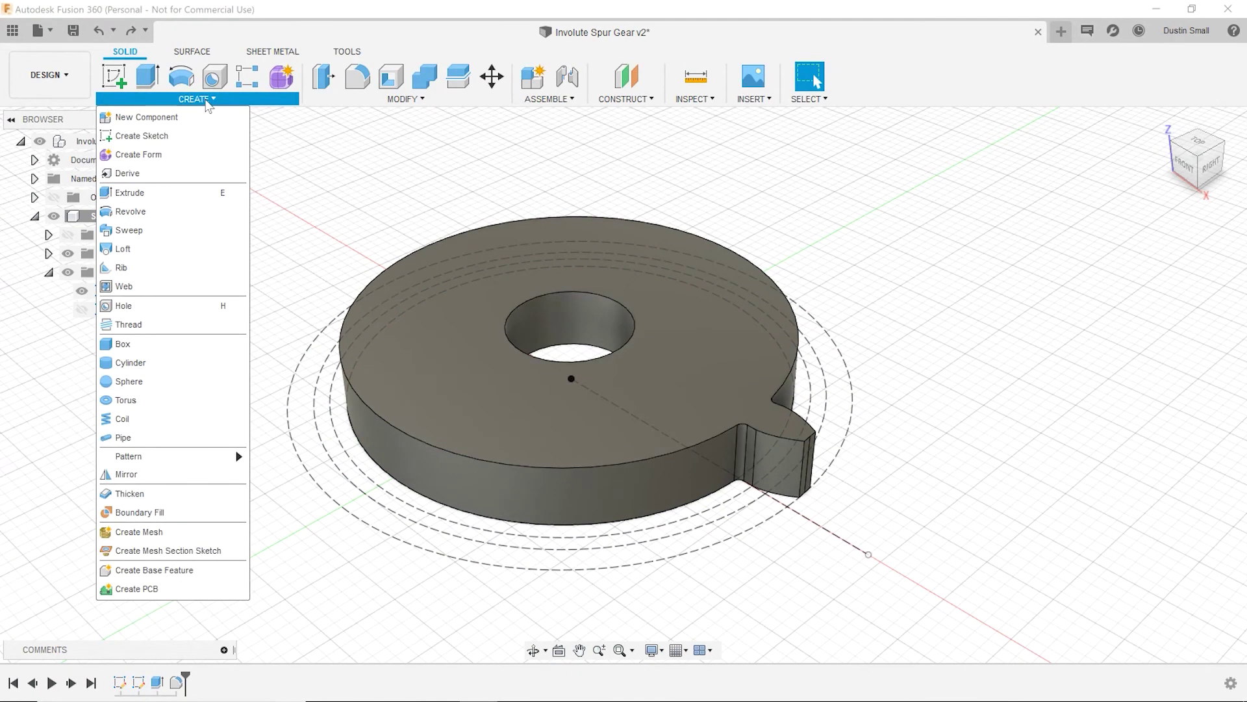
mouse_move(153, 456)
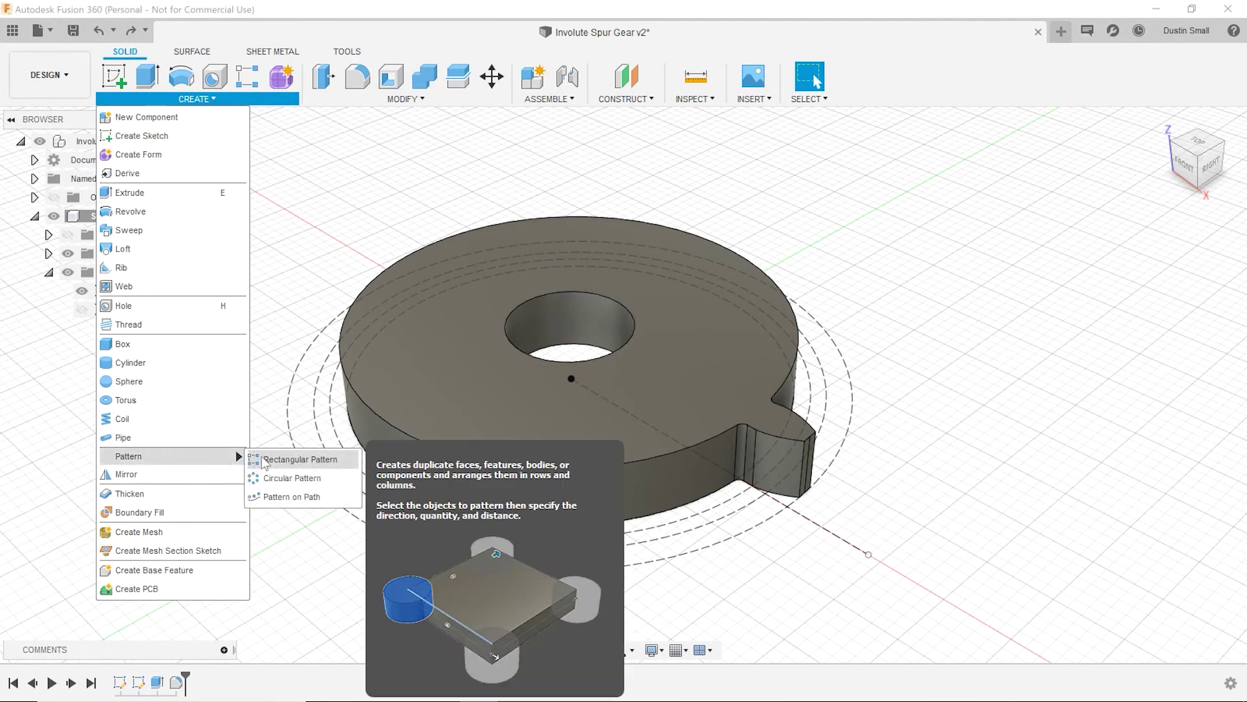
left_click(289, 478)
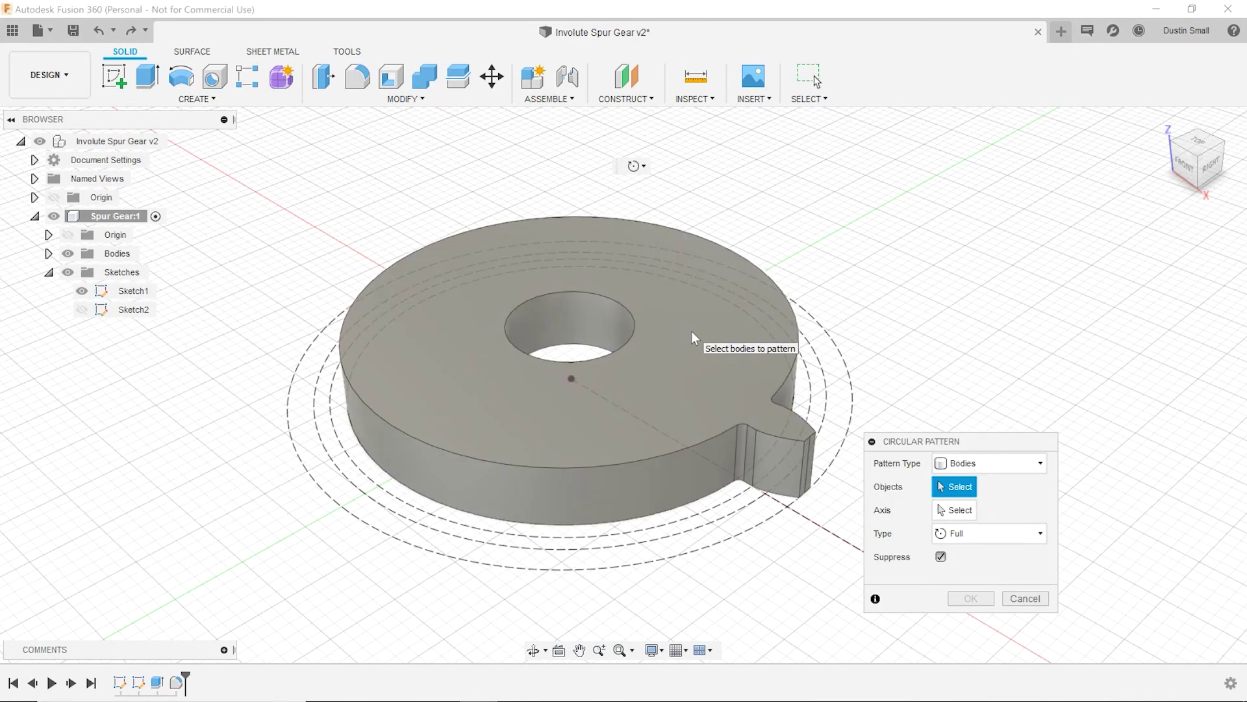
left_click(702, 389)
left_click(957, 515)
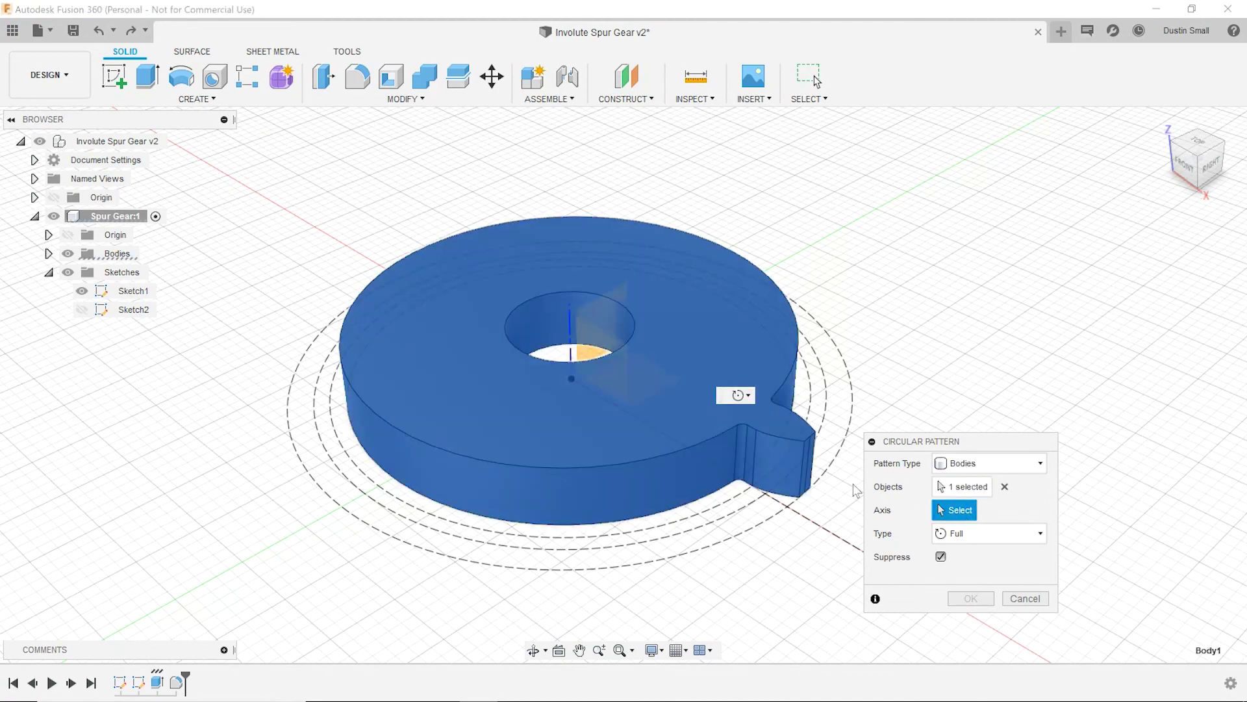
left_click(572, 337)
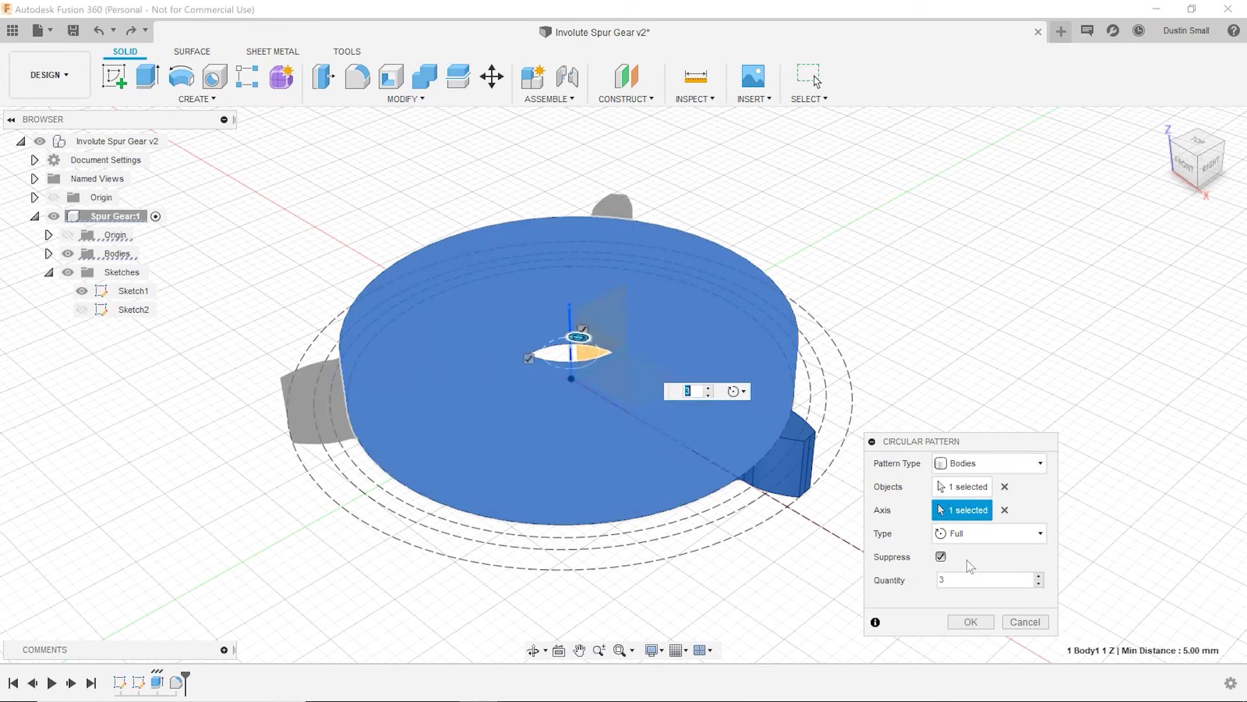
left_click(989, 578)
left_click_drag(947, 578, 904, 579)
type("num")
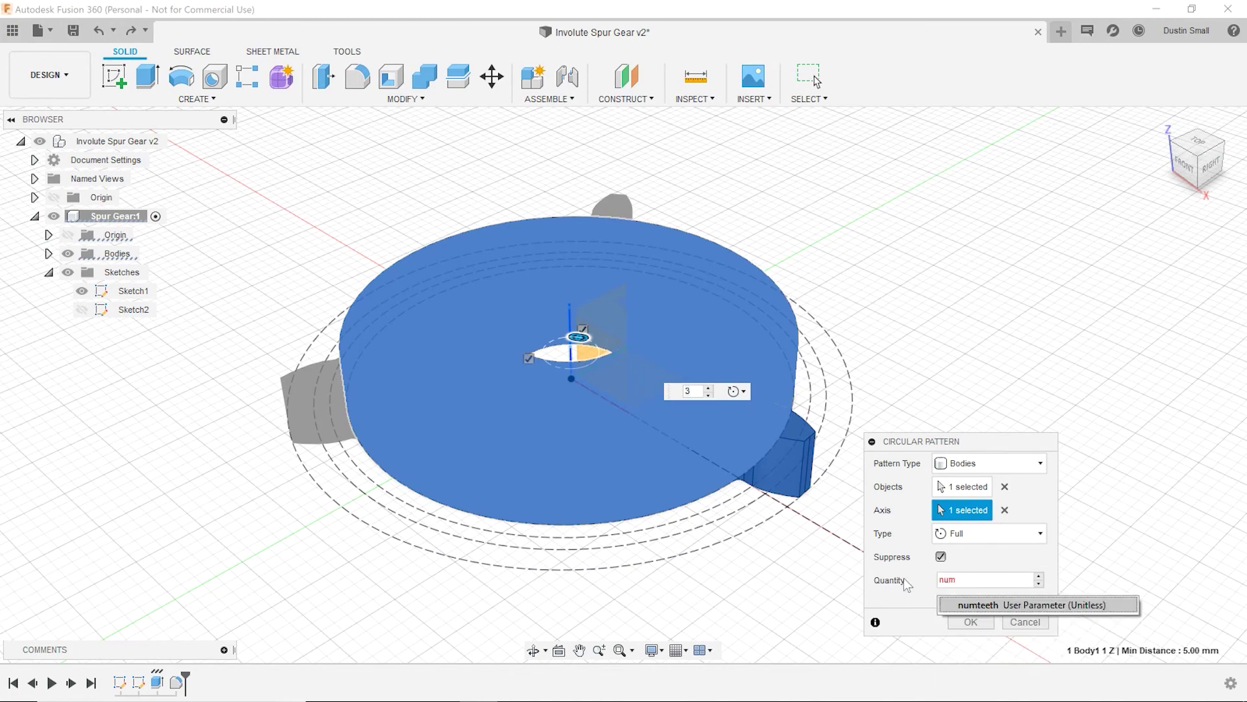
type("teeth")
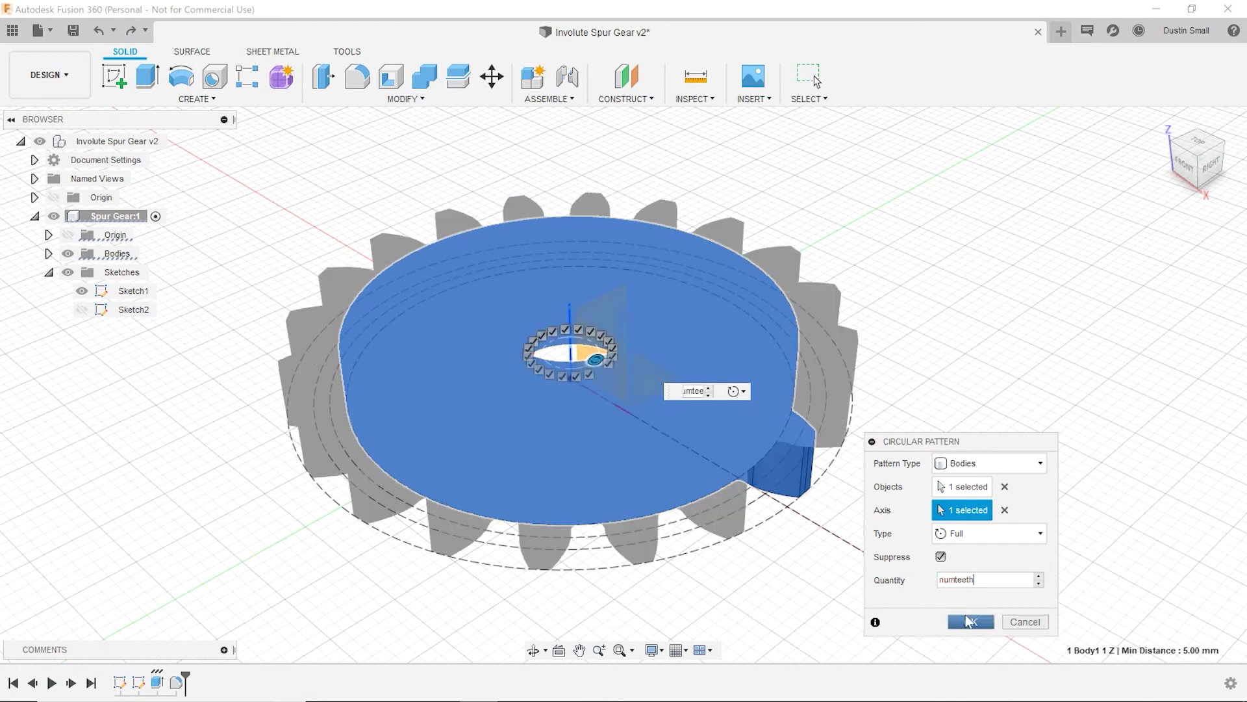
left_click(971, 622)
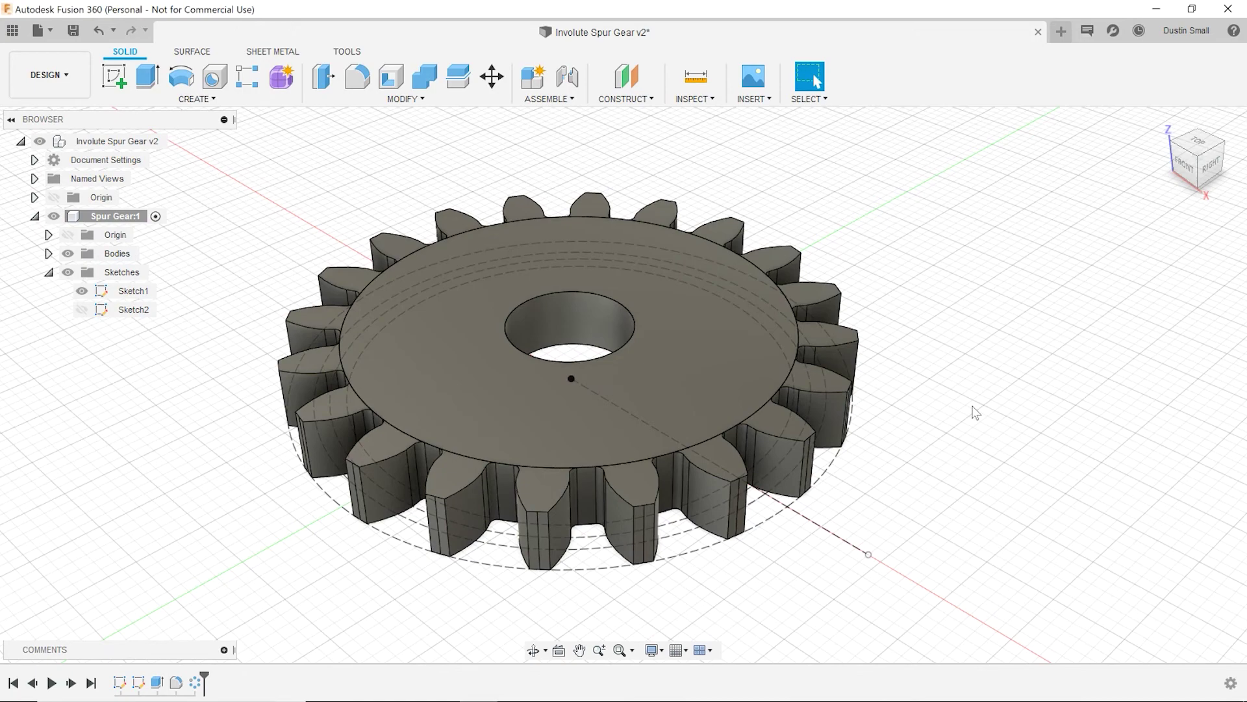
Step: Hide the sketch with the construction circles and expand the gear component's list of bodies
left_click(82, 295)
left_click(81, 292)
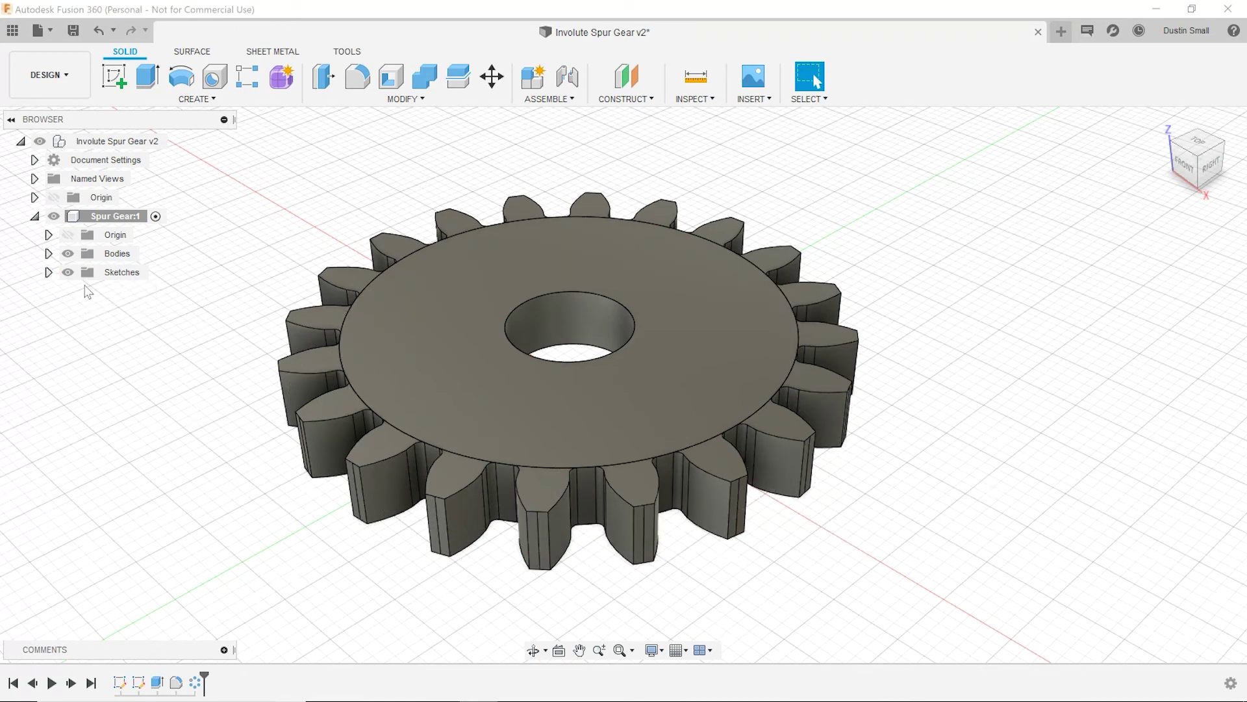
left_click(48, 253)
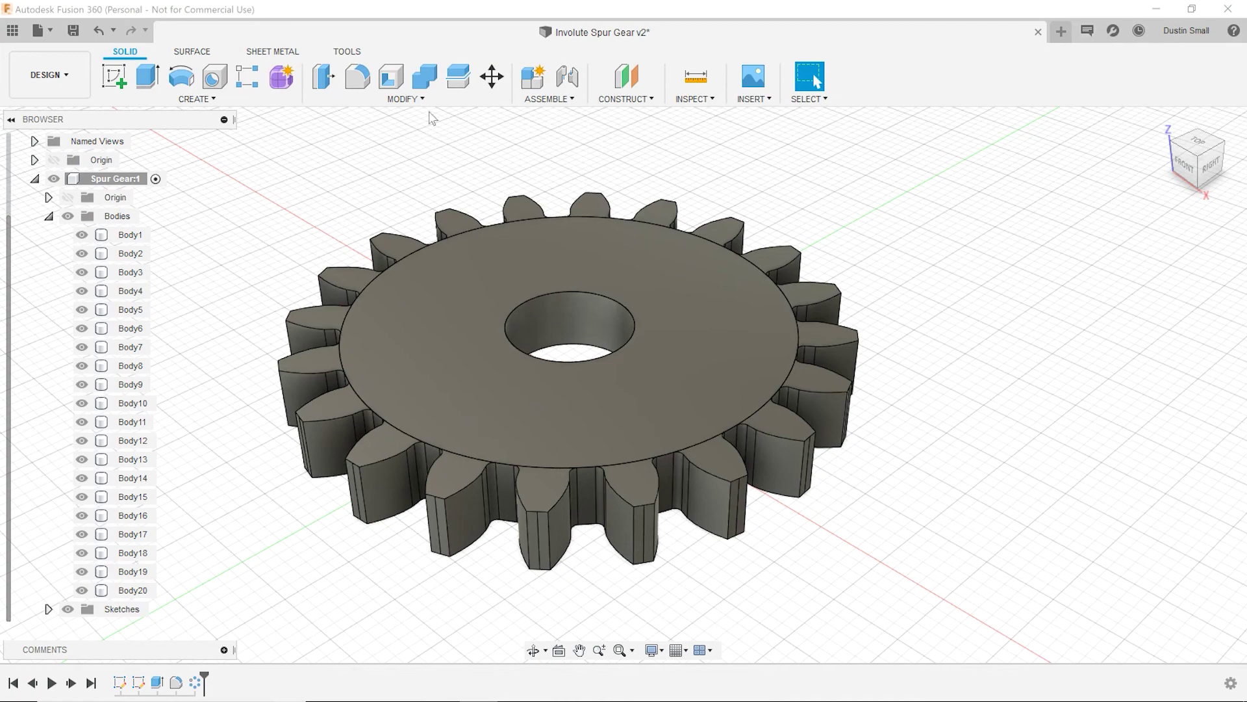
Step: Combine all the patterned gear bodies into a single body with the Join operation
left_click(425, 78)
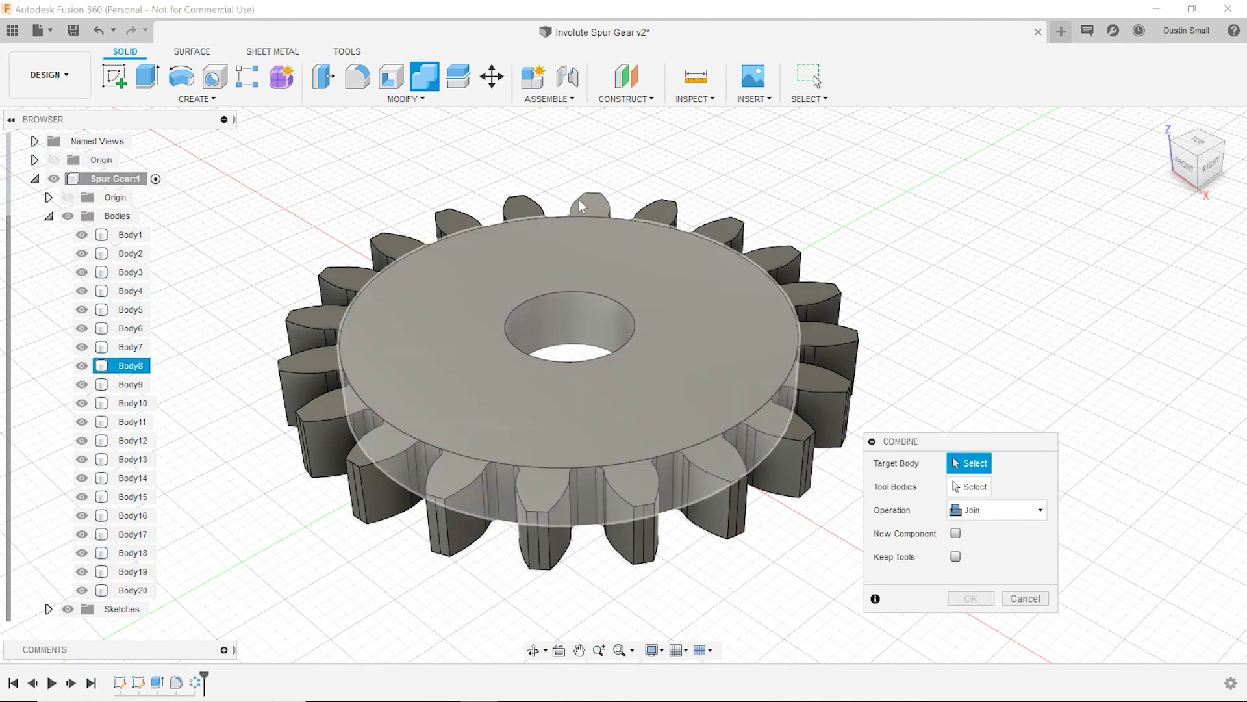
left_click(525, 205)
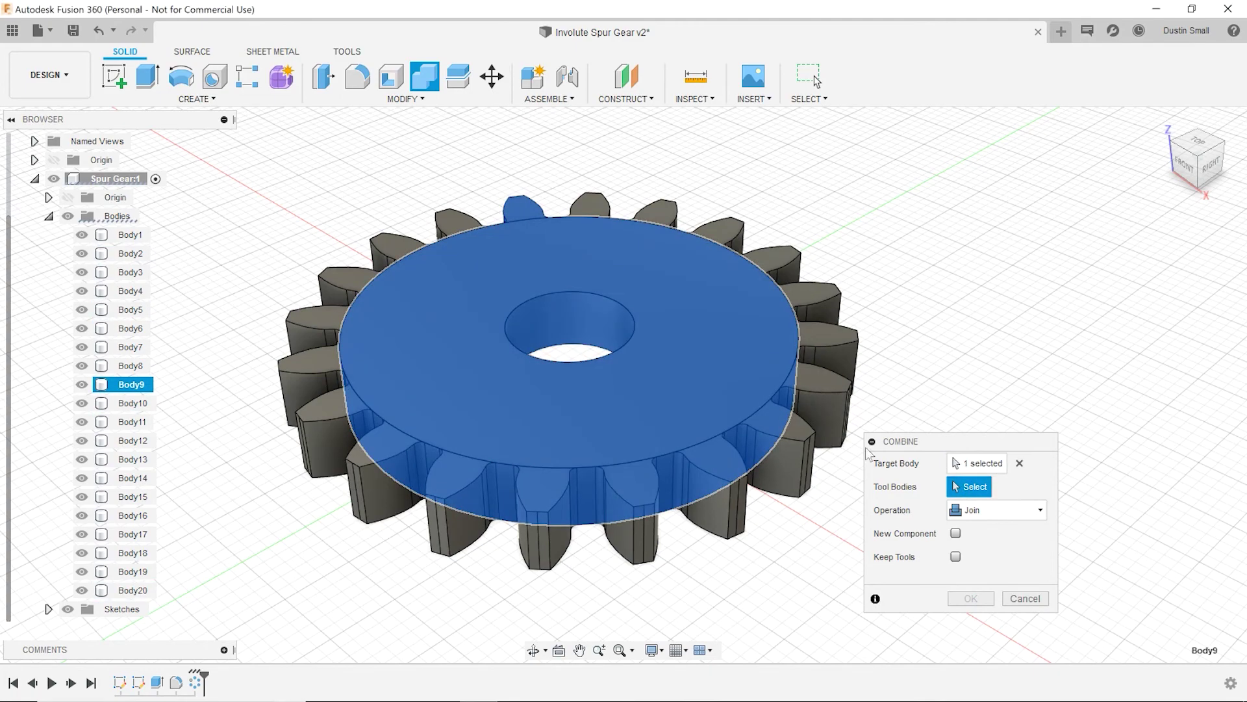
left_click_drag(237, 167, 802, 542)
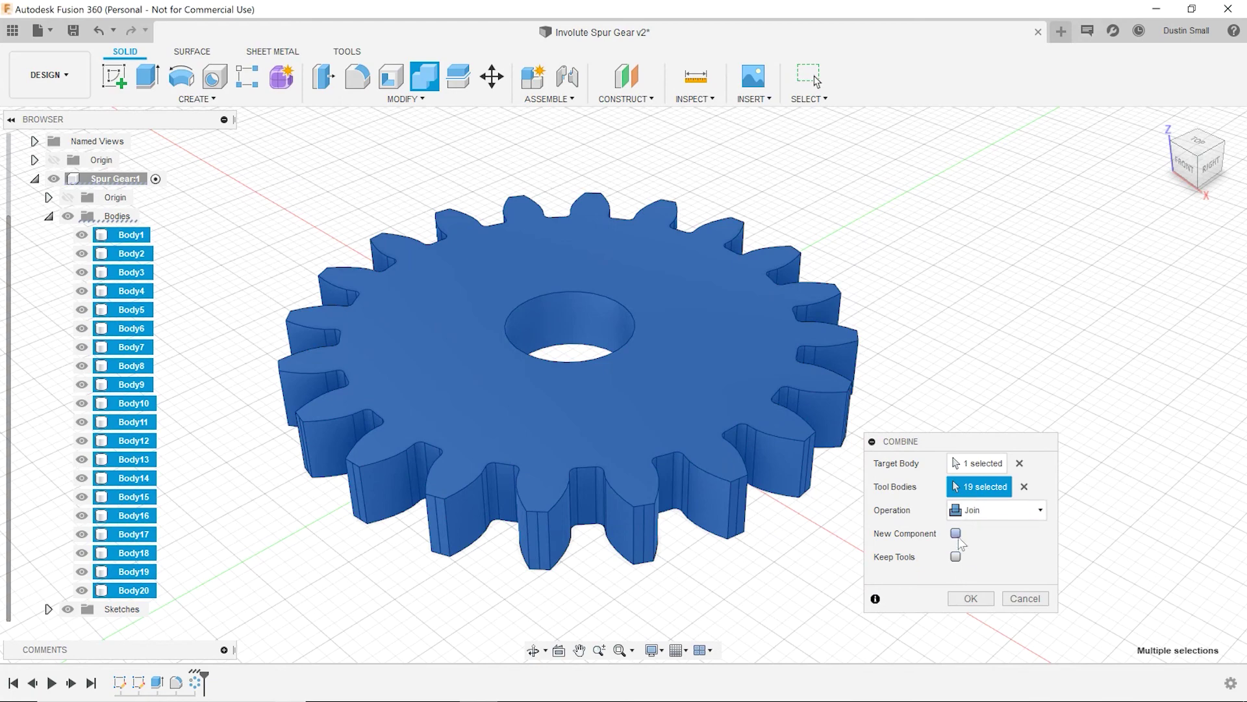
left_click(971, 598)
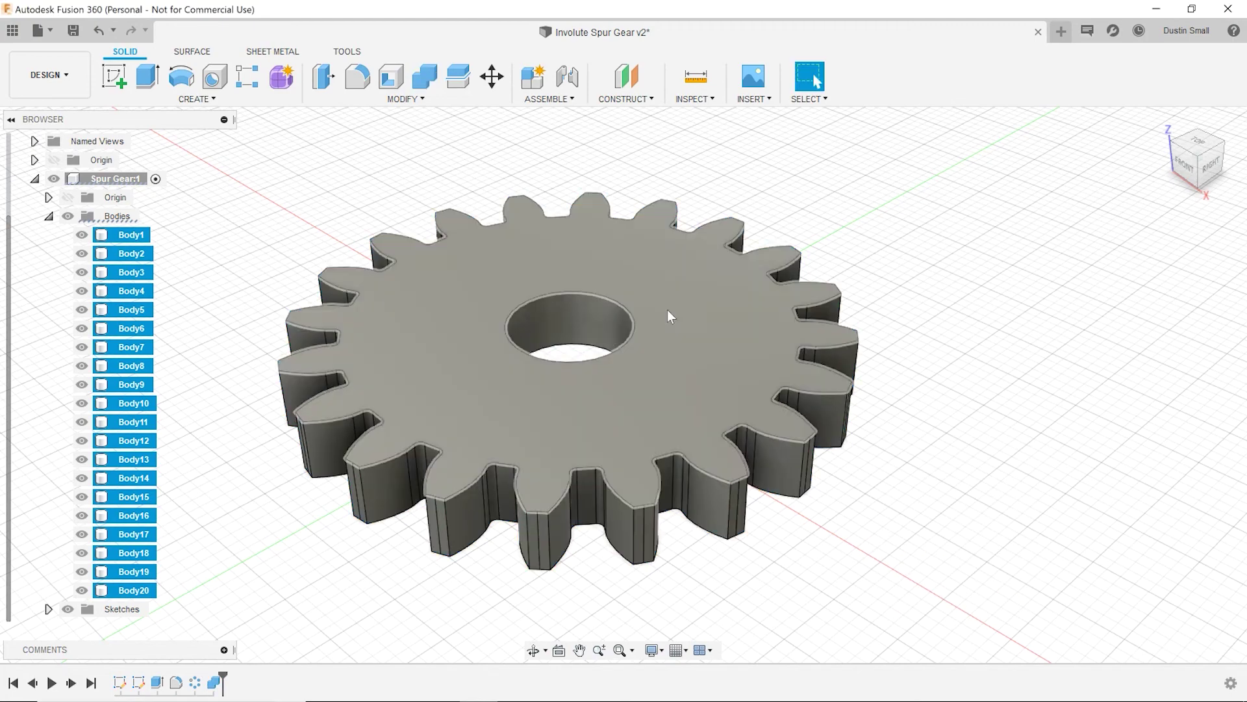
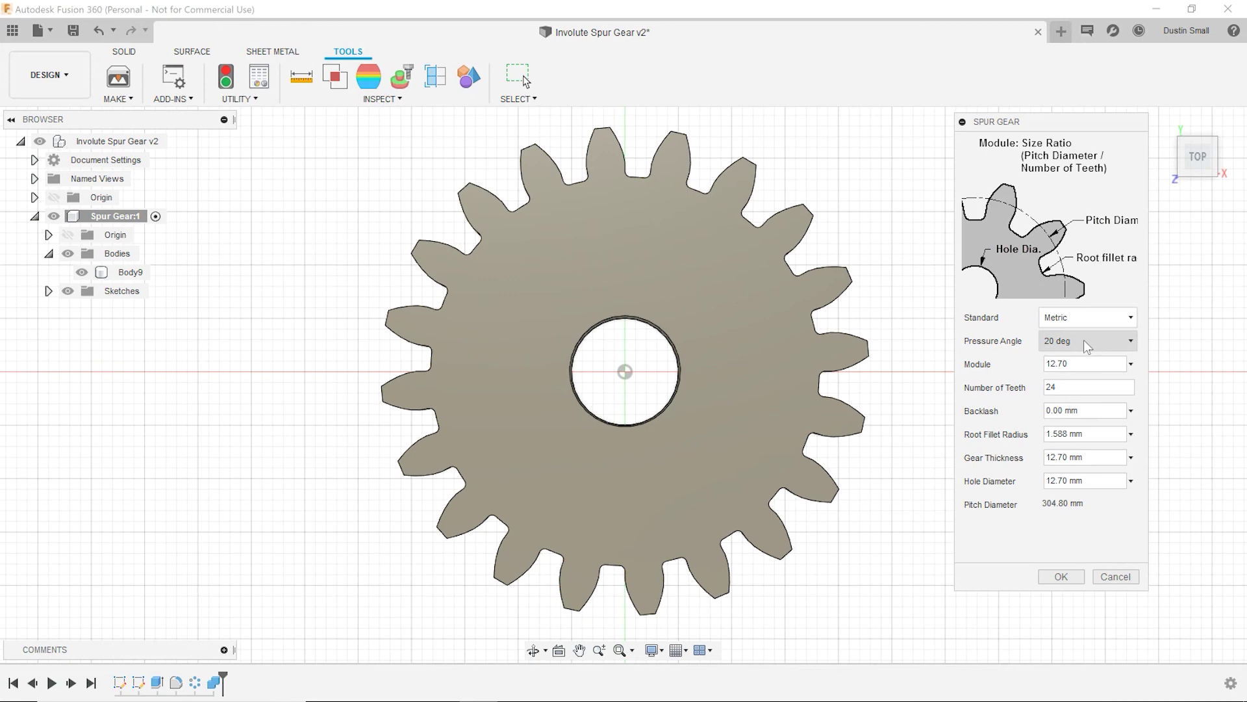
Step: Set the generated spur gear's module to 2, number of teeth to 20 and root fillet radius to 0.5 mm
double_click(1045, 362)
type("2")
key("Tab")
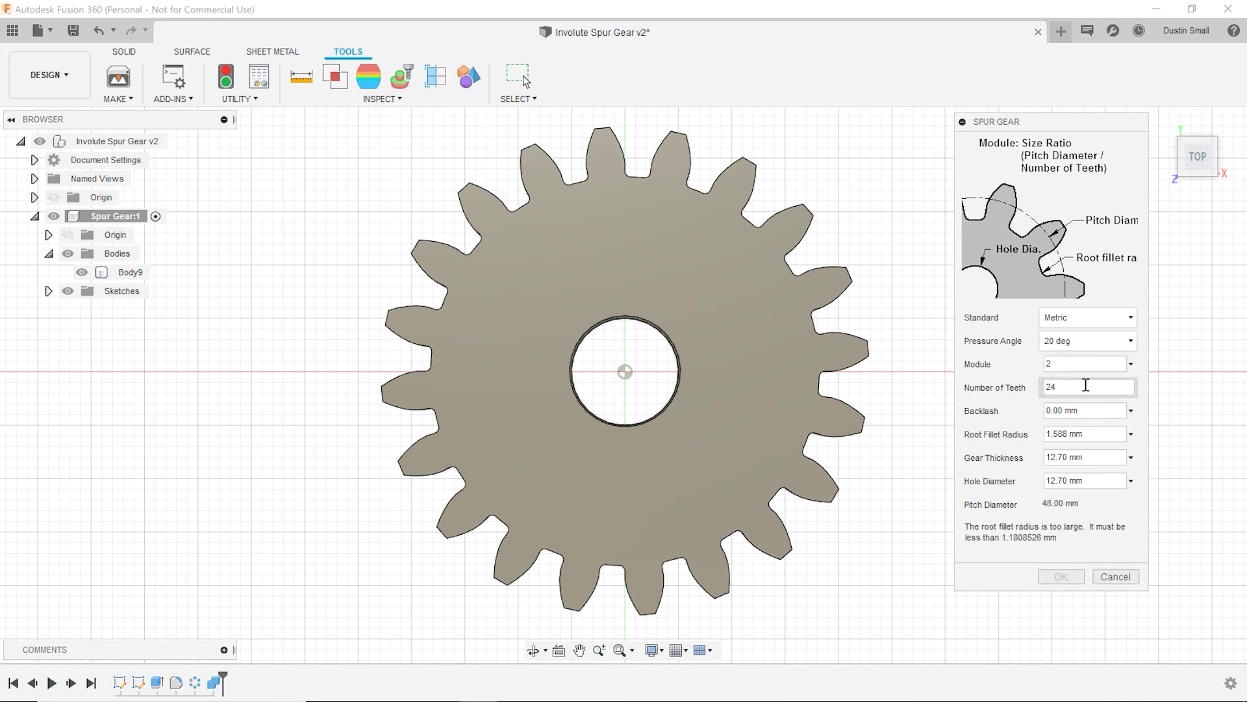
type("20")
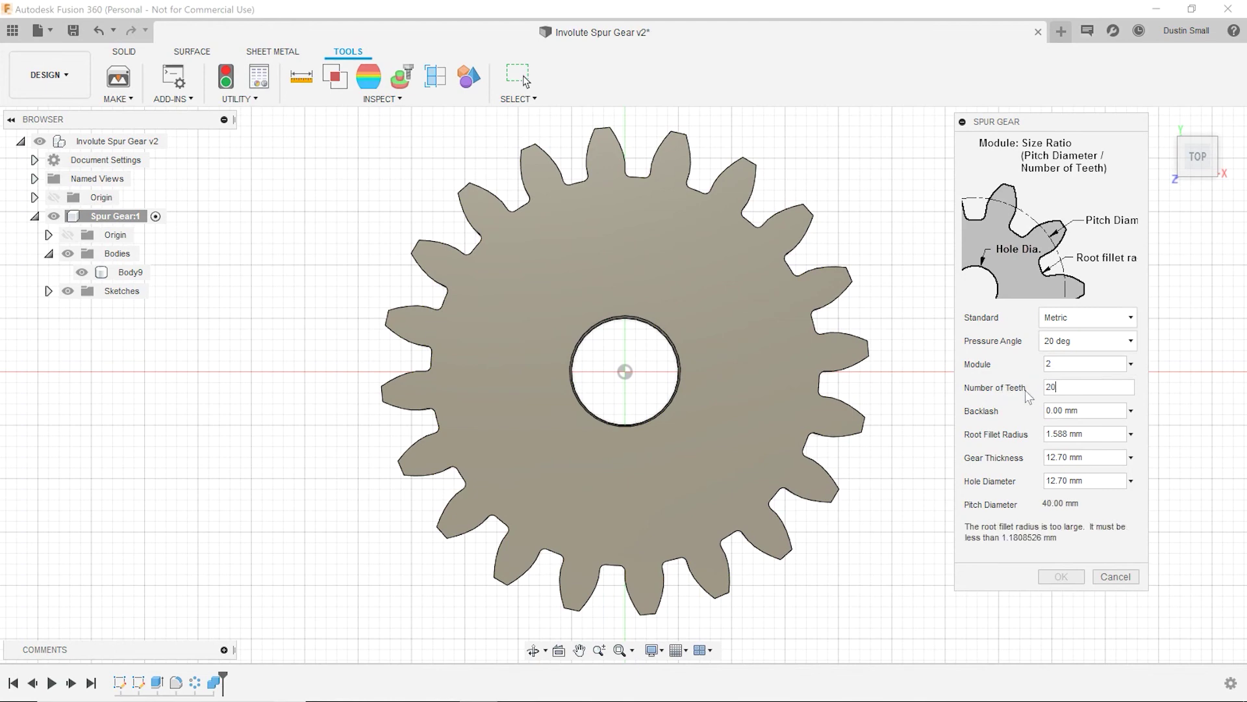
left_click_drag(1096, 434, 998, 434)
type("0.")
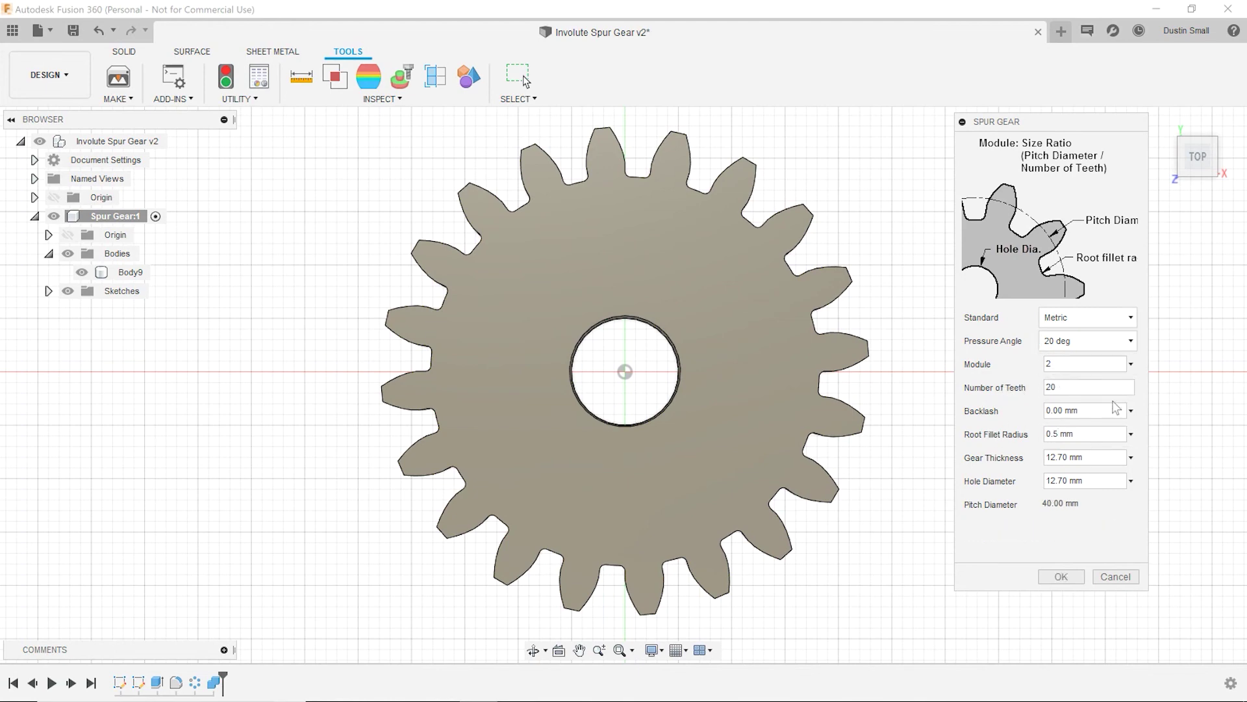
Step: Set the gear thickness to 5 mm and hole diameter to 10 mm, and generate the comparison spur gear
left_click(1110, 458)
triple_click(1068, 459)
type("5")
left_click_drag(1098, 480, 1046, 481)
type("10")
left_click(1065, 577)
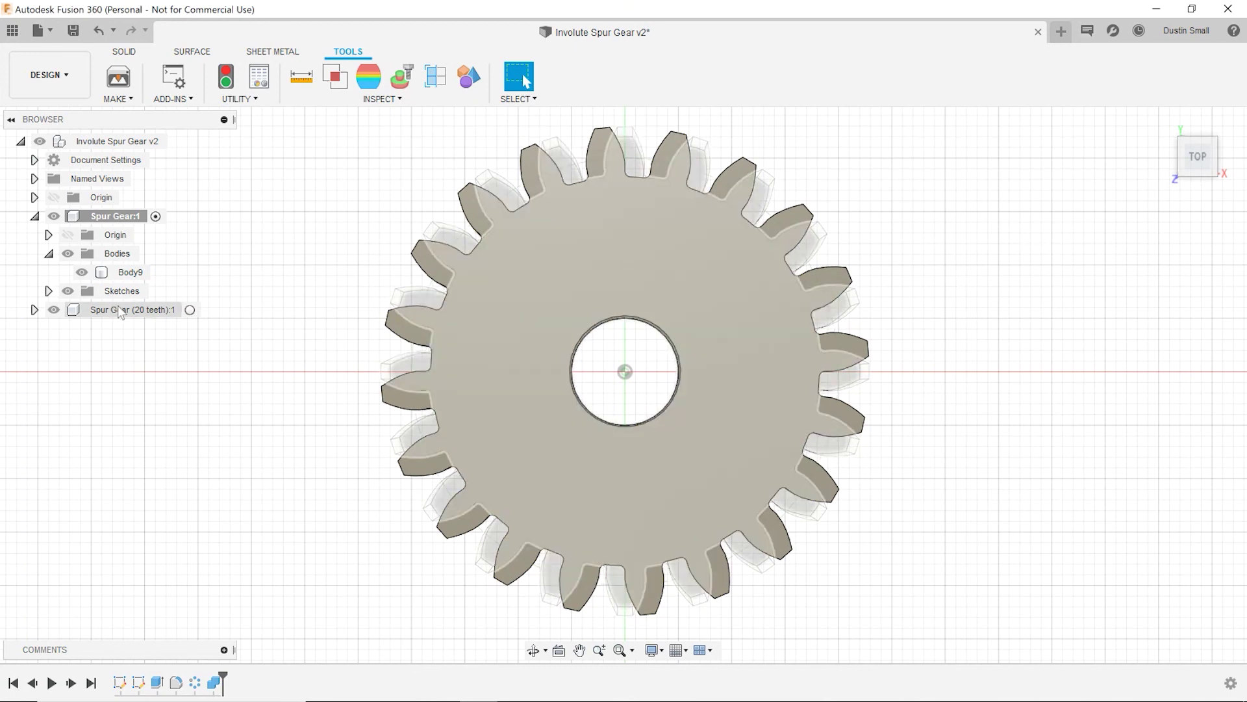
Step: Activate the generated Spur Gear (20 teeth) component
left_click(123, 309)
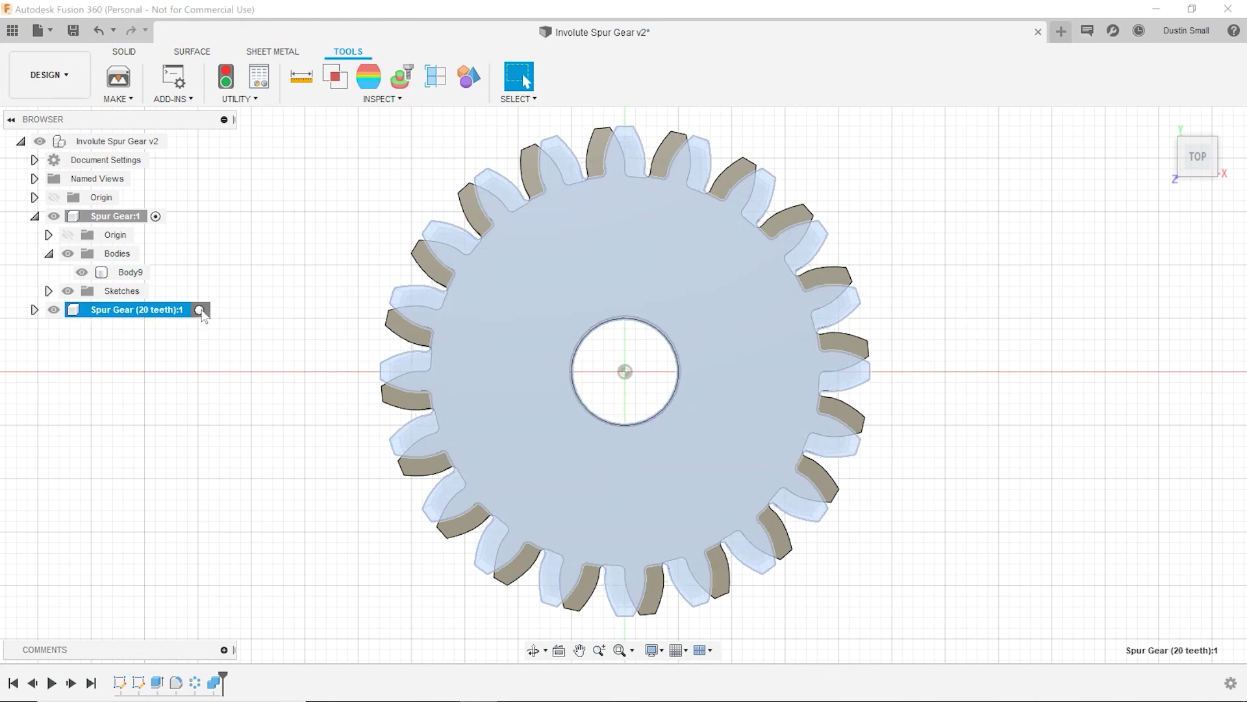
left_click(199, 309)
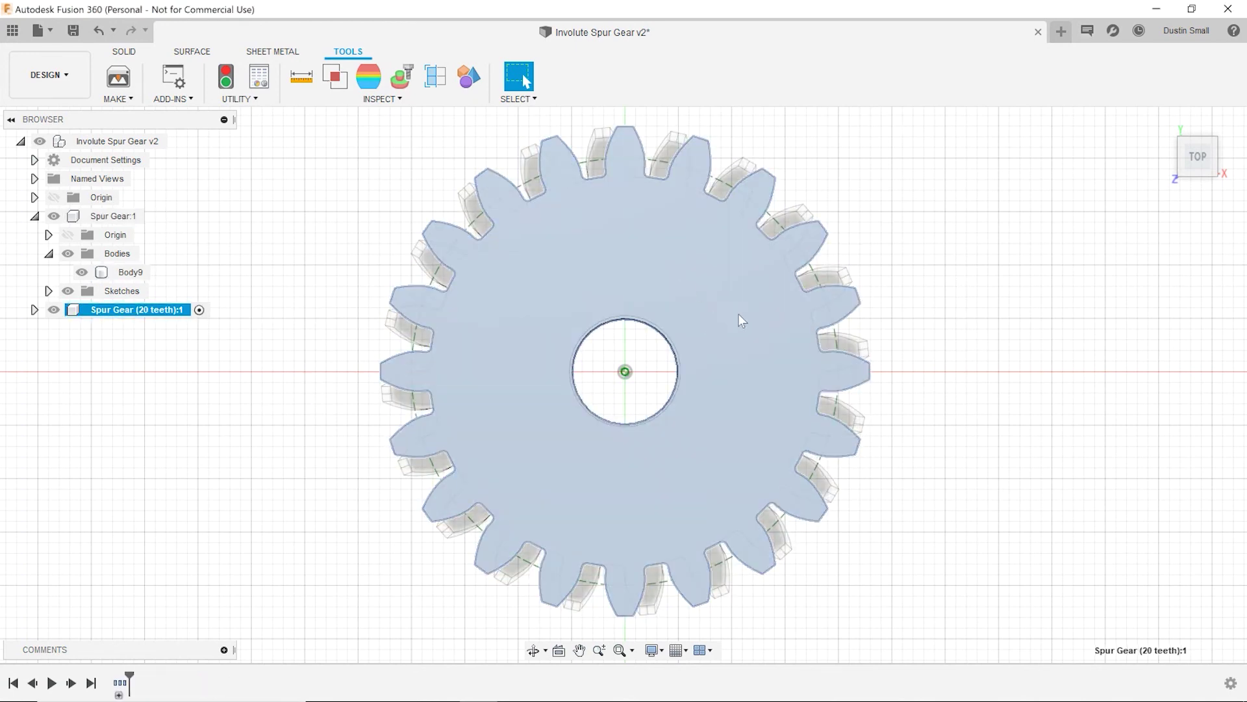
Step: Try to rotate the generated gear's top face 20 degrees about the Z axis with Move/Copy
left_click(738, 314)
key("m")
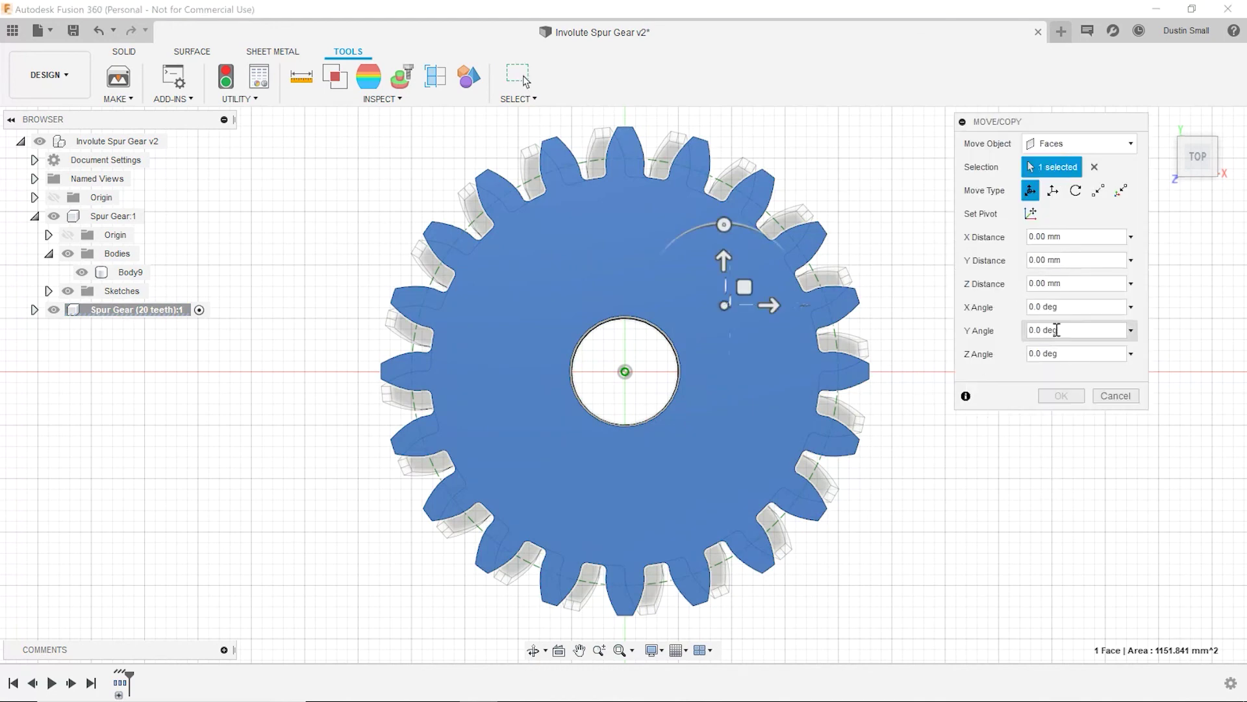
left_click(723, 225)
left_click_drag(724, 225, 697, 229)
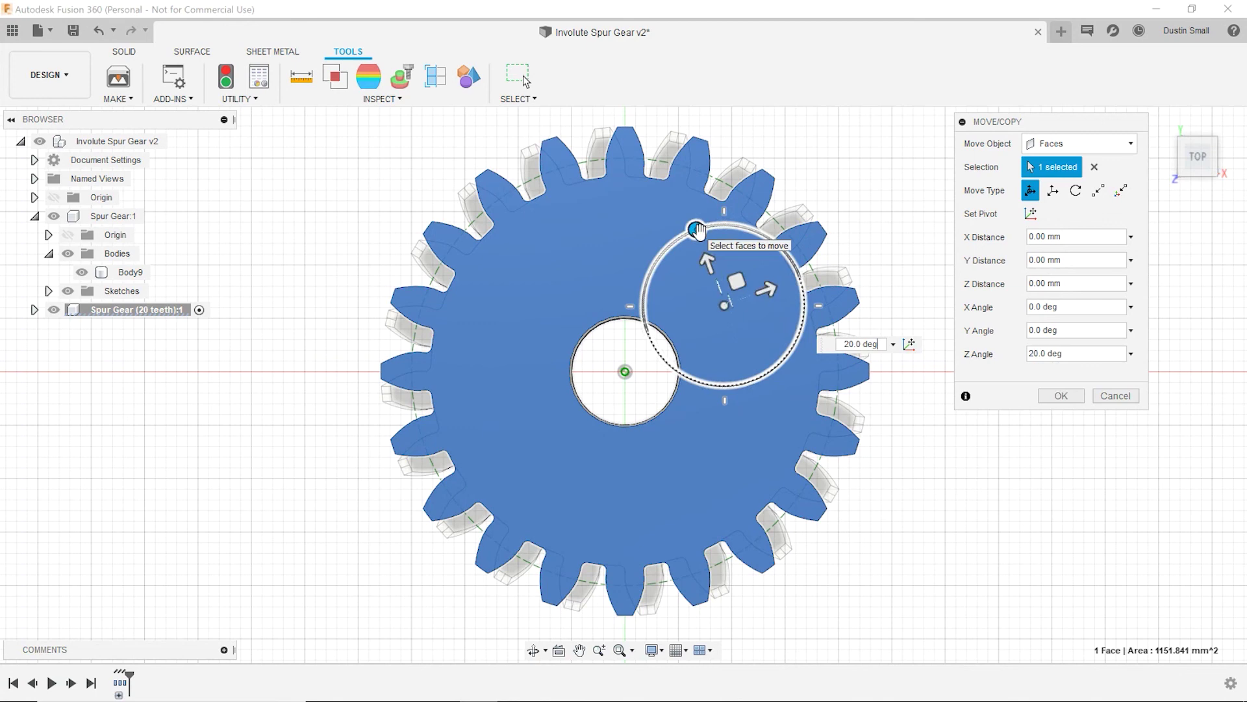
Step: Rotate the whole Spur Gear (20 teeth) component 5 degrees about the Z axis with Move/Copy set to Components
left_click(1091, 143)
left_click(1094, 145)
left_click(1096, 168)
left_click(708, 339)
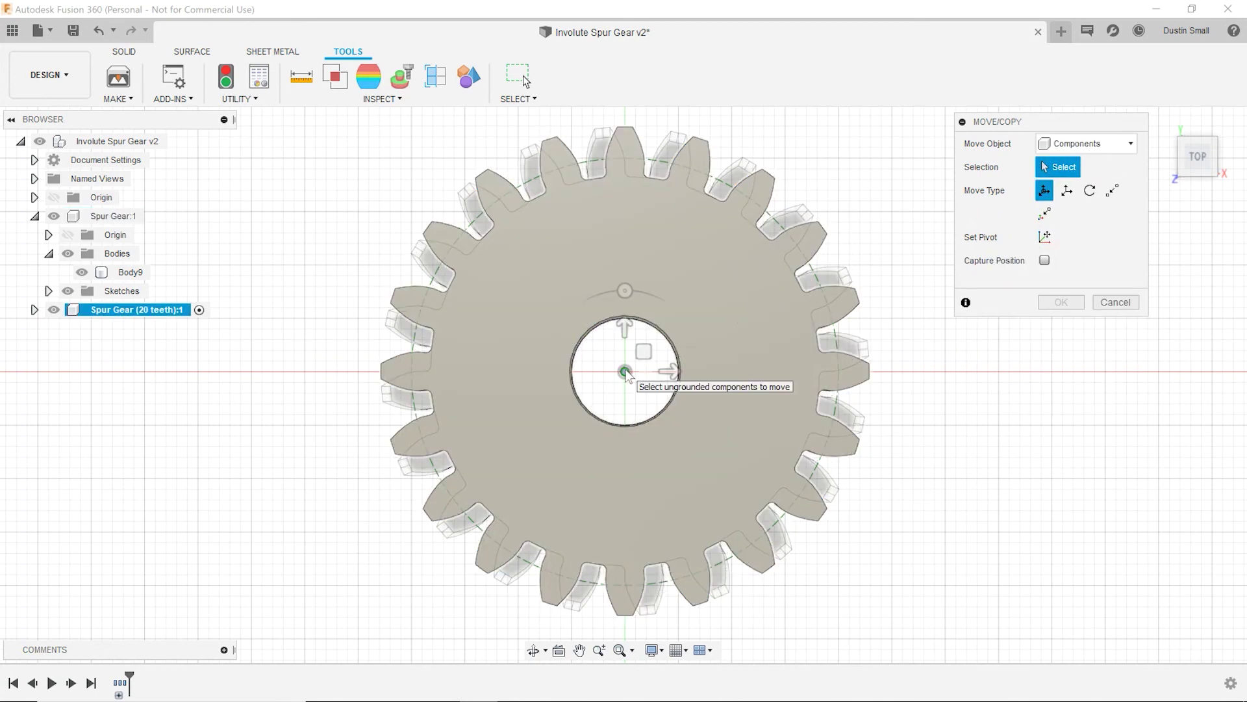
left_click(625, 380)
left_click_drag(625, 291, 617, 296)
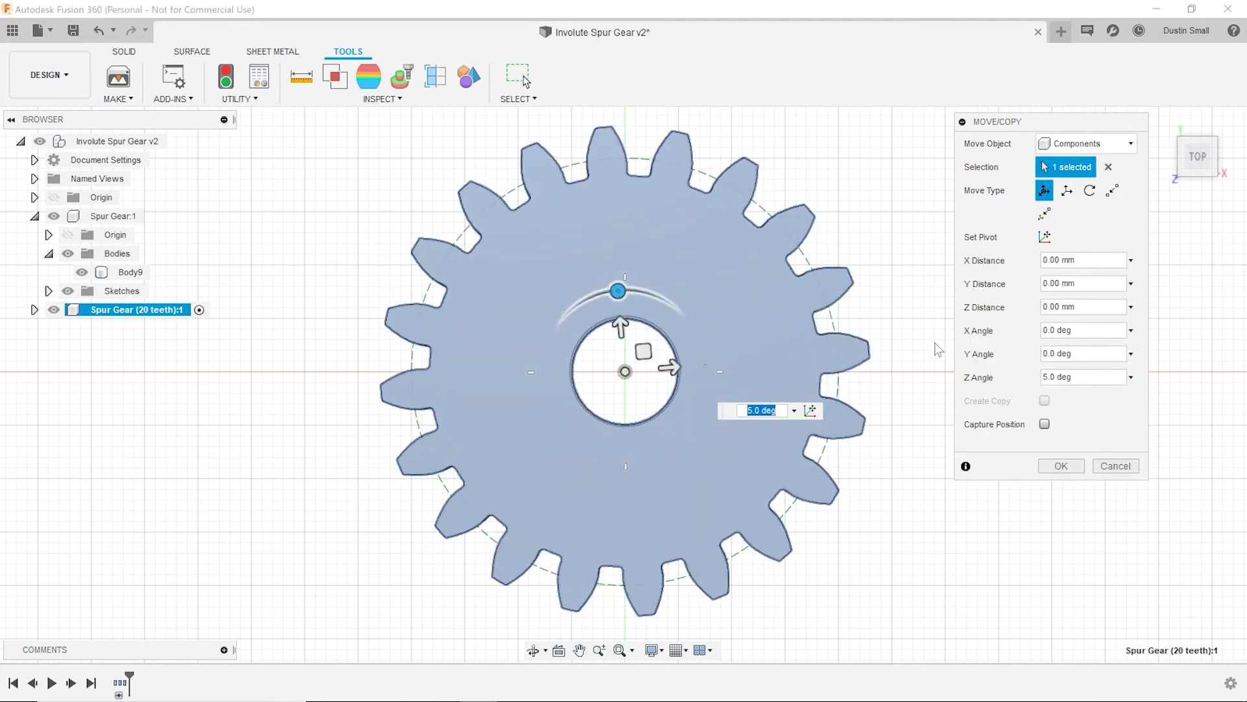
left_click(1061, 465)
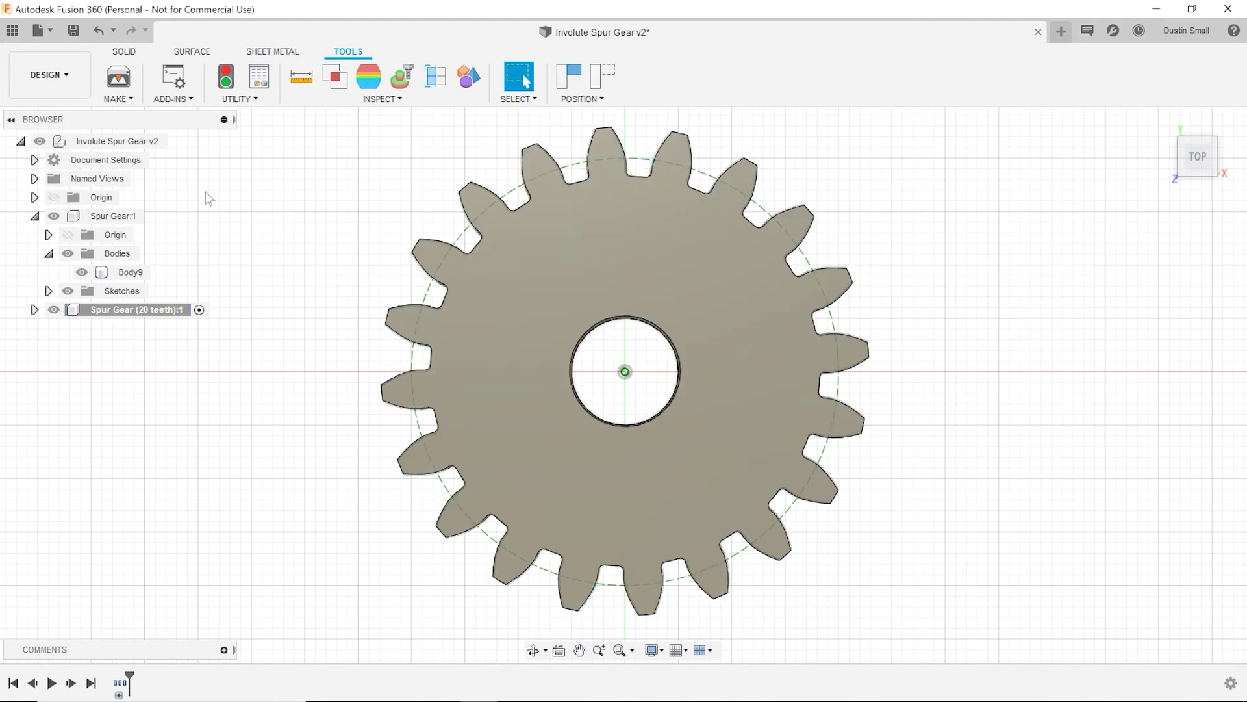
Step: Activate the top-level Involute Spur Gear v2 component and examine how the overlapping gears' teeth line up
left_click(185, 141)
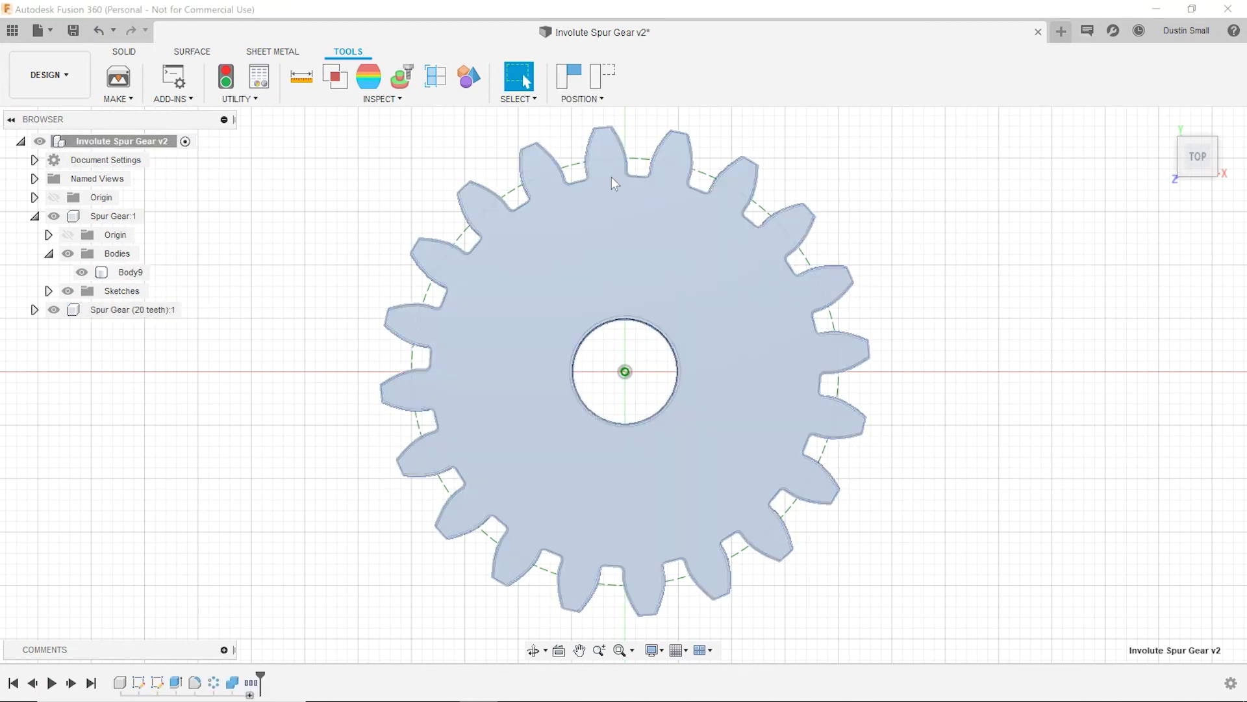
scroll(584, 174, "up", 5)
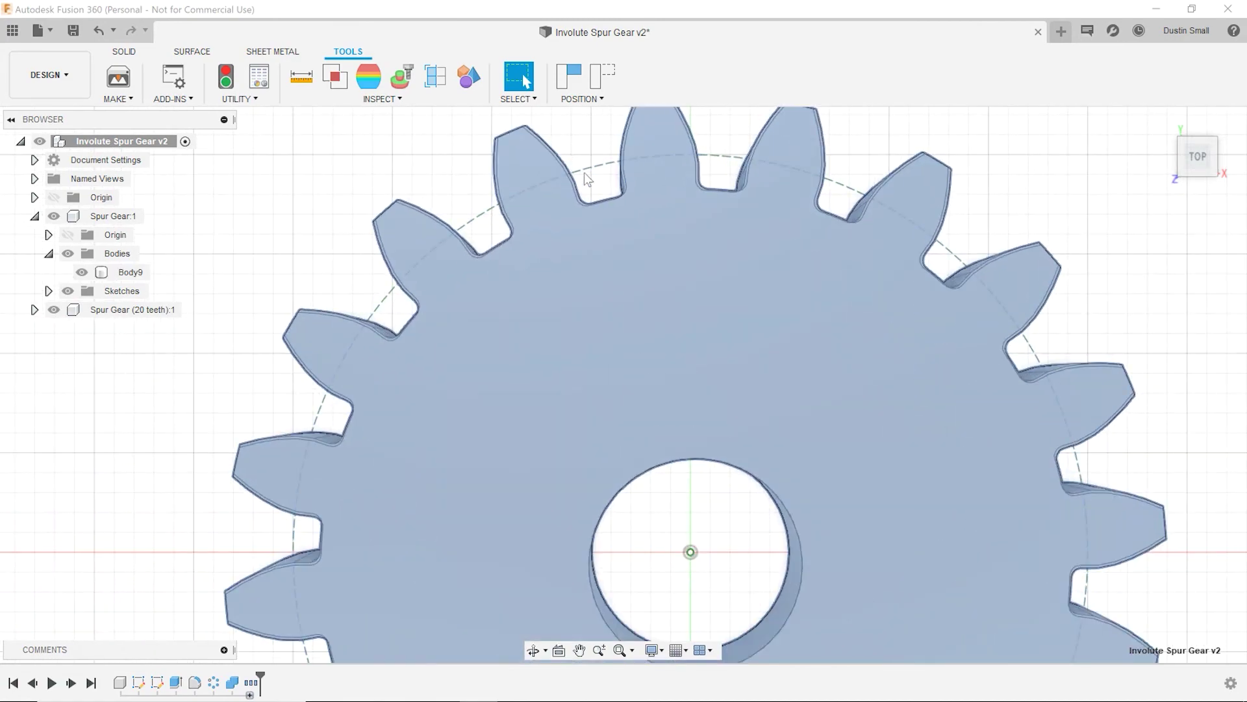
scroll(585, 173, "down", 5)
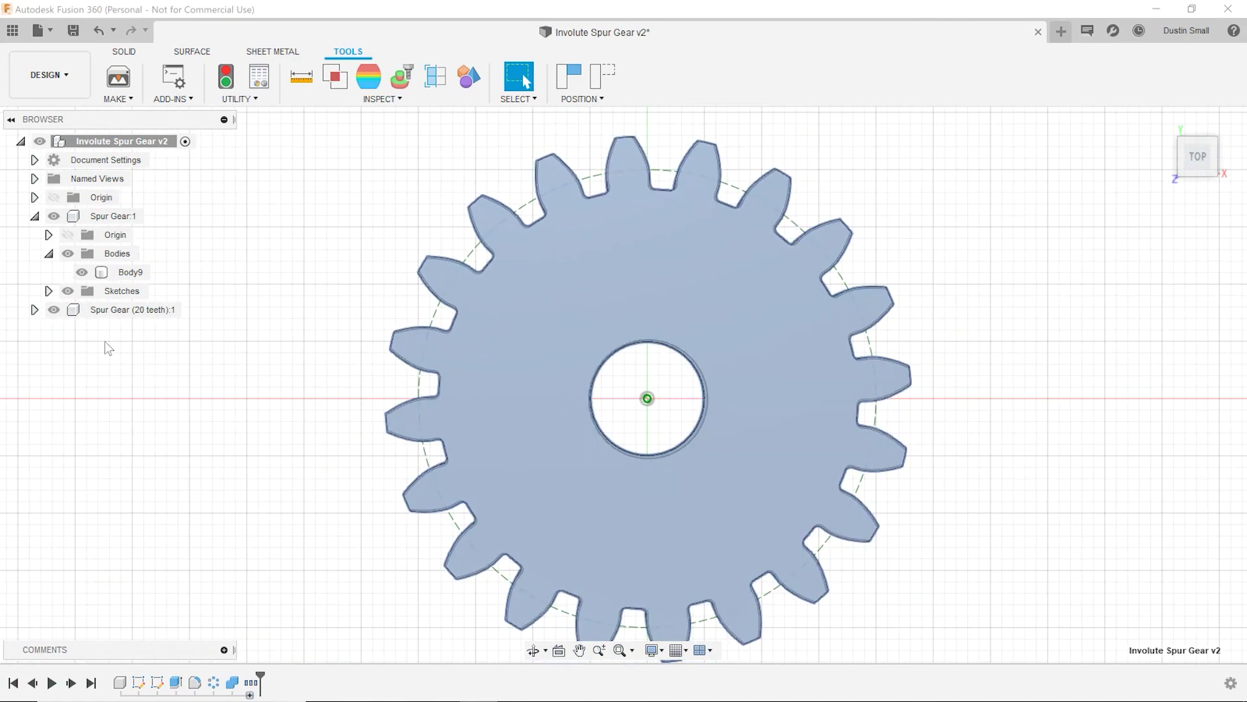
Step: Toggle the Spur Gear (20 teeth) component's visibility repeatedly to compare it with the modelled gear, leaving it hidden
left_click(54, 309)
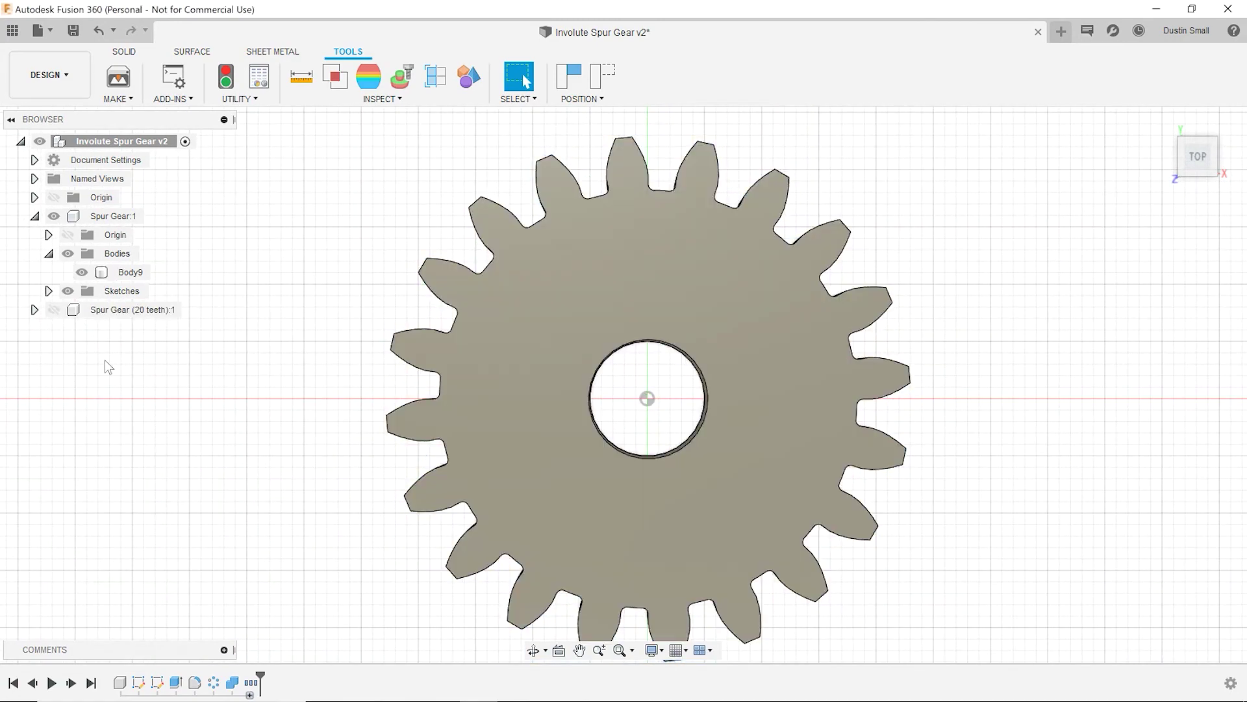
left_click(55, 310)
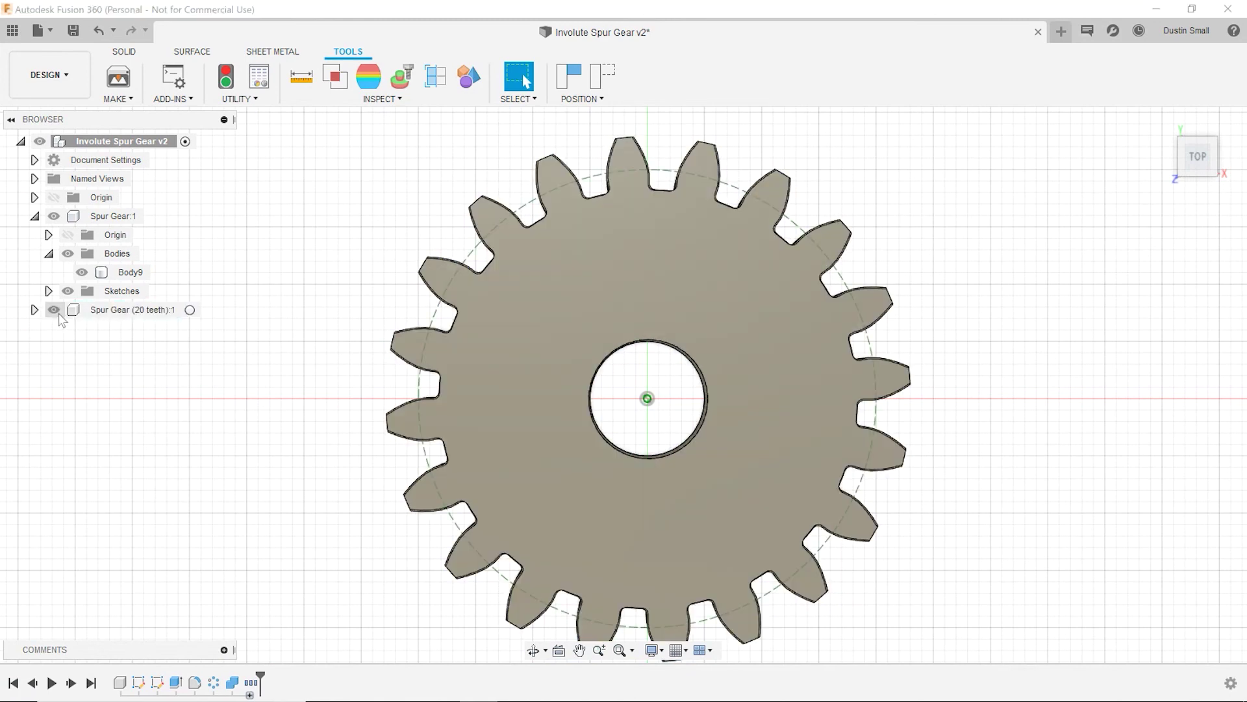
left_click(59, 315)
left_click(58, 314)
left_click(59, 314)
left_click(58, 314)
left_click(58, 315)
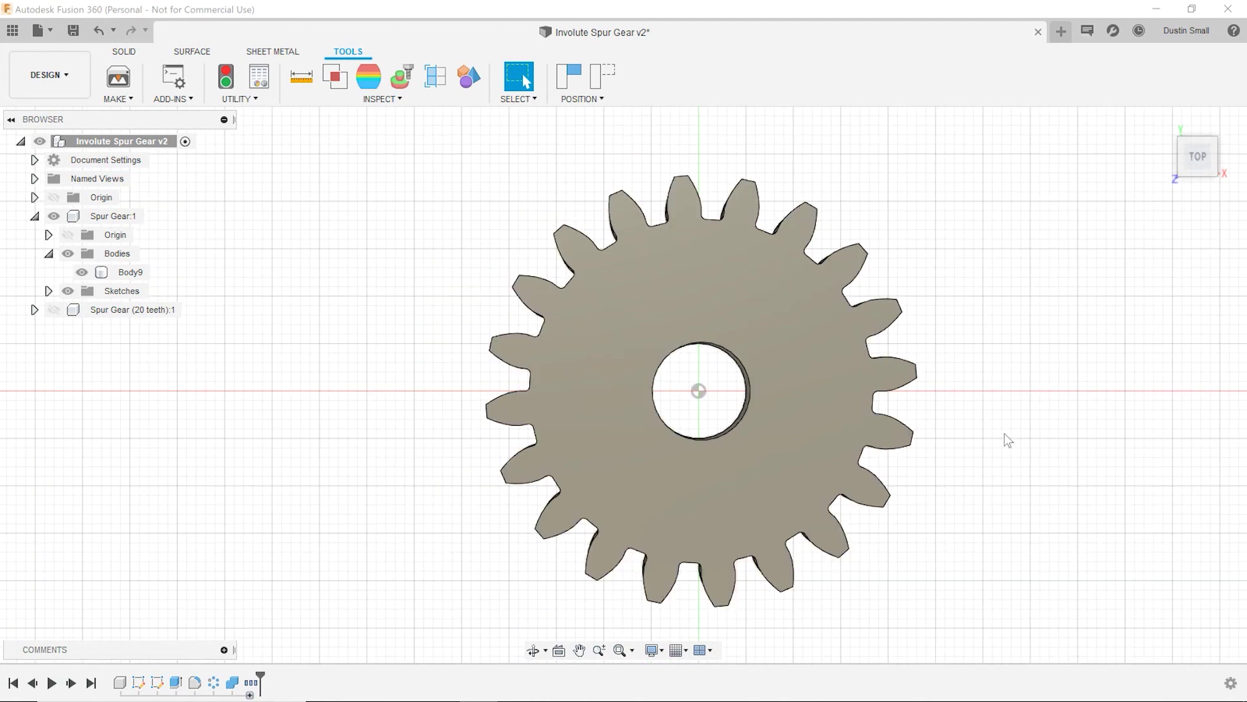